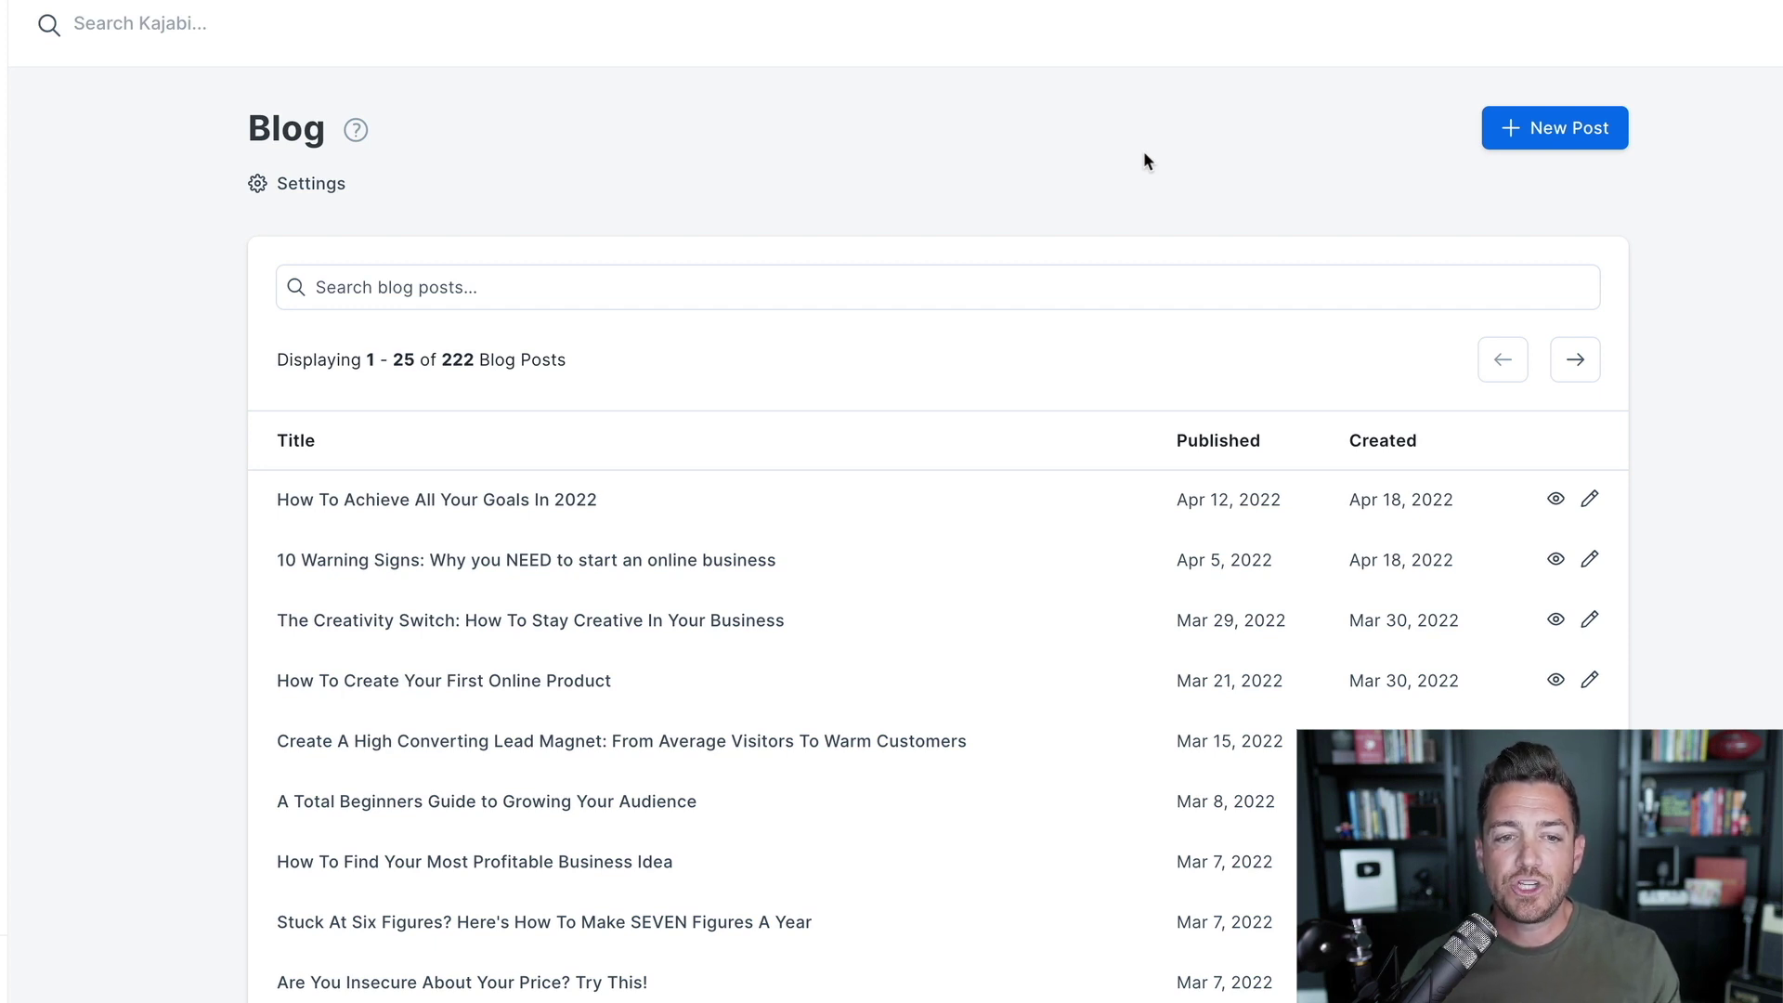
- Create a new blog post and look over its media and post details sections
{"action": "left_click", "coordinate": [1567, 133]}
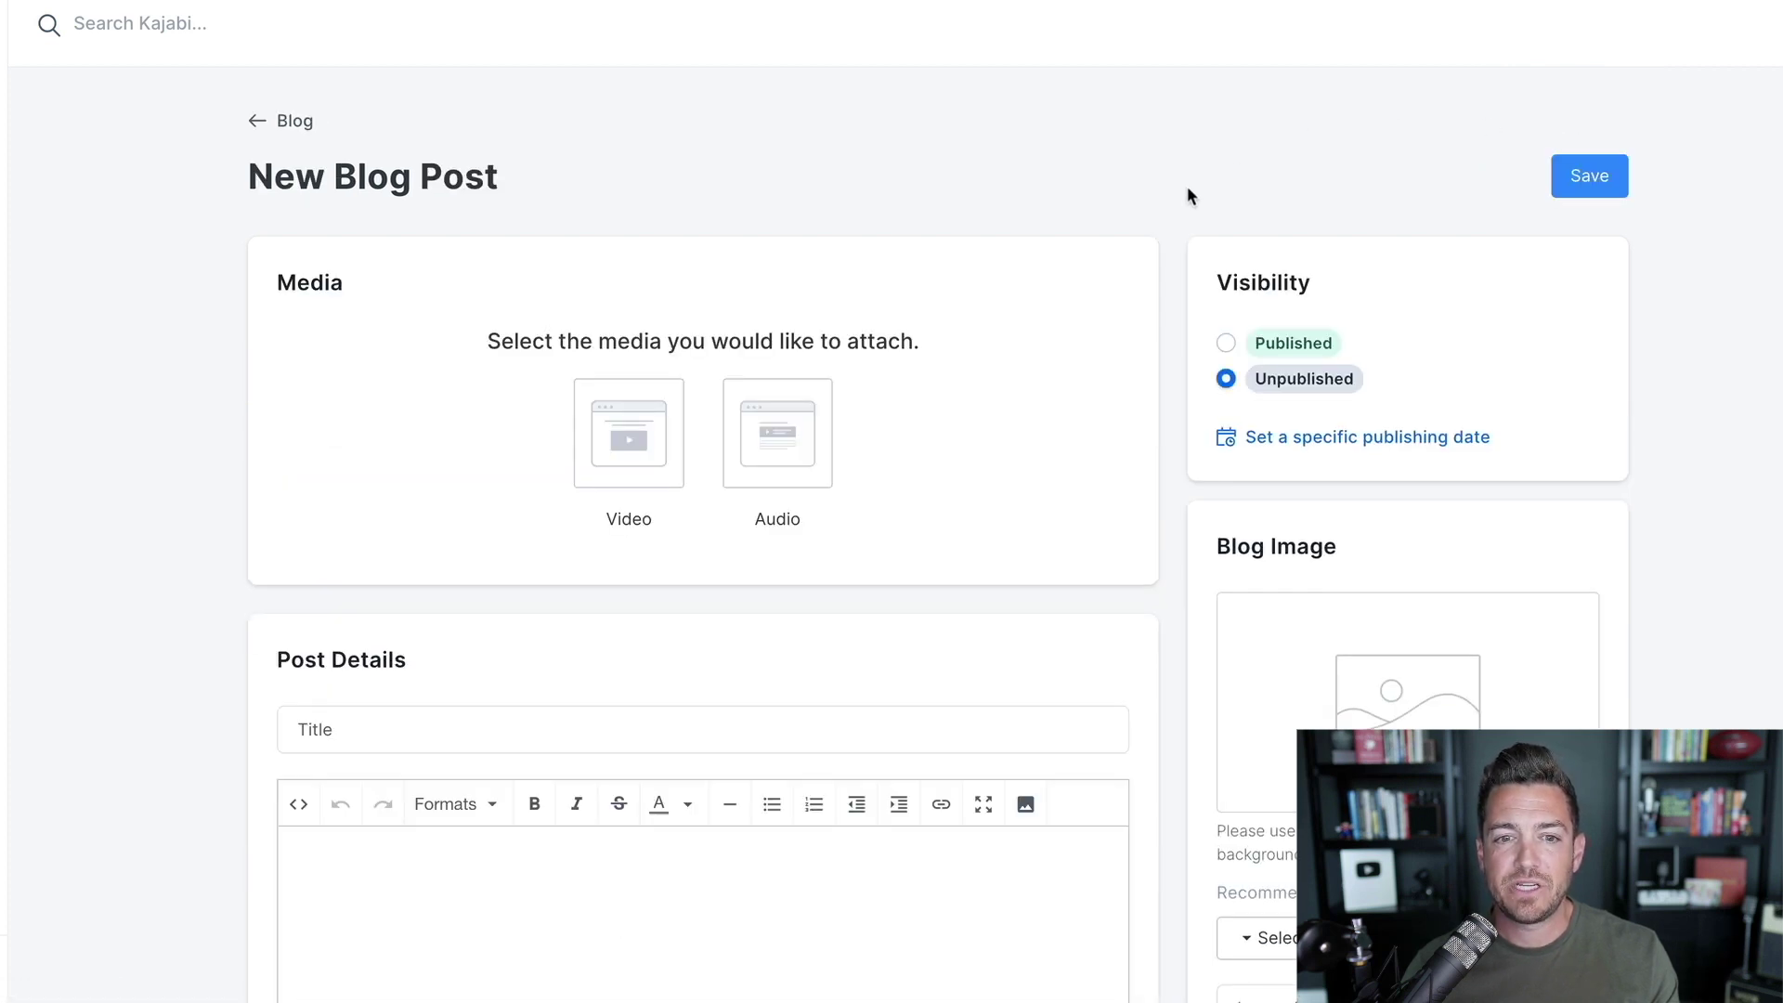
{"action": "scroll", "coordinate": [1189, 193], "scroll_direction": "down", "scroll_amount": 2}
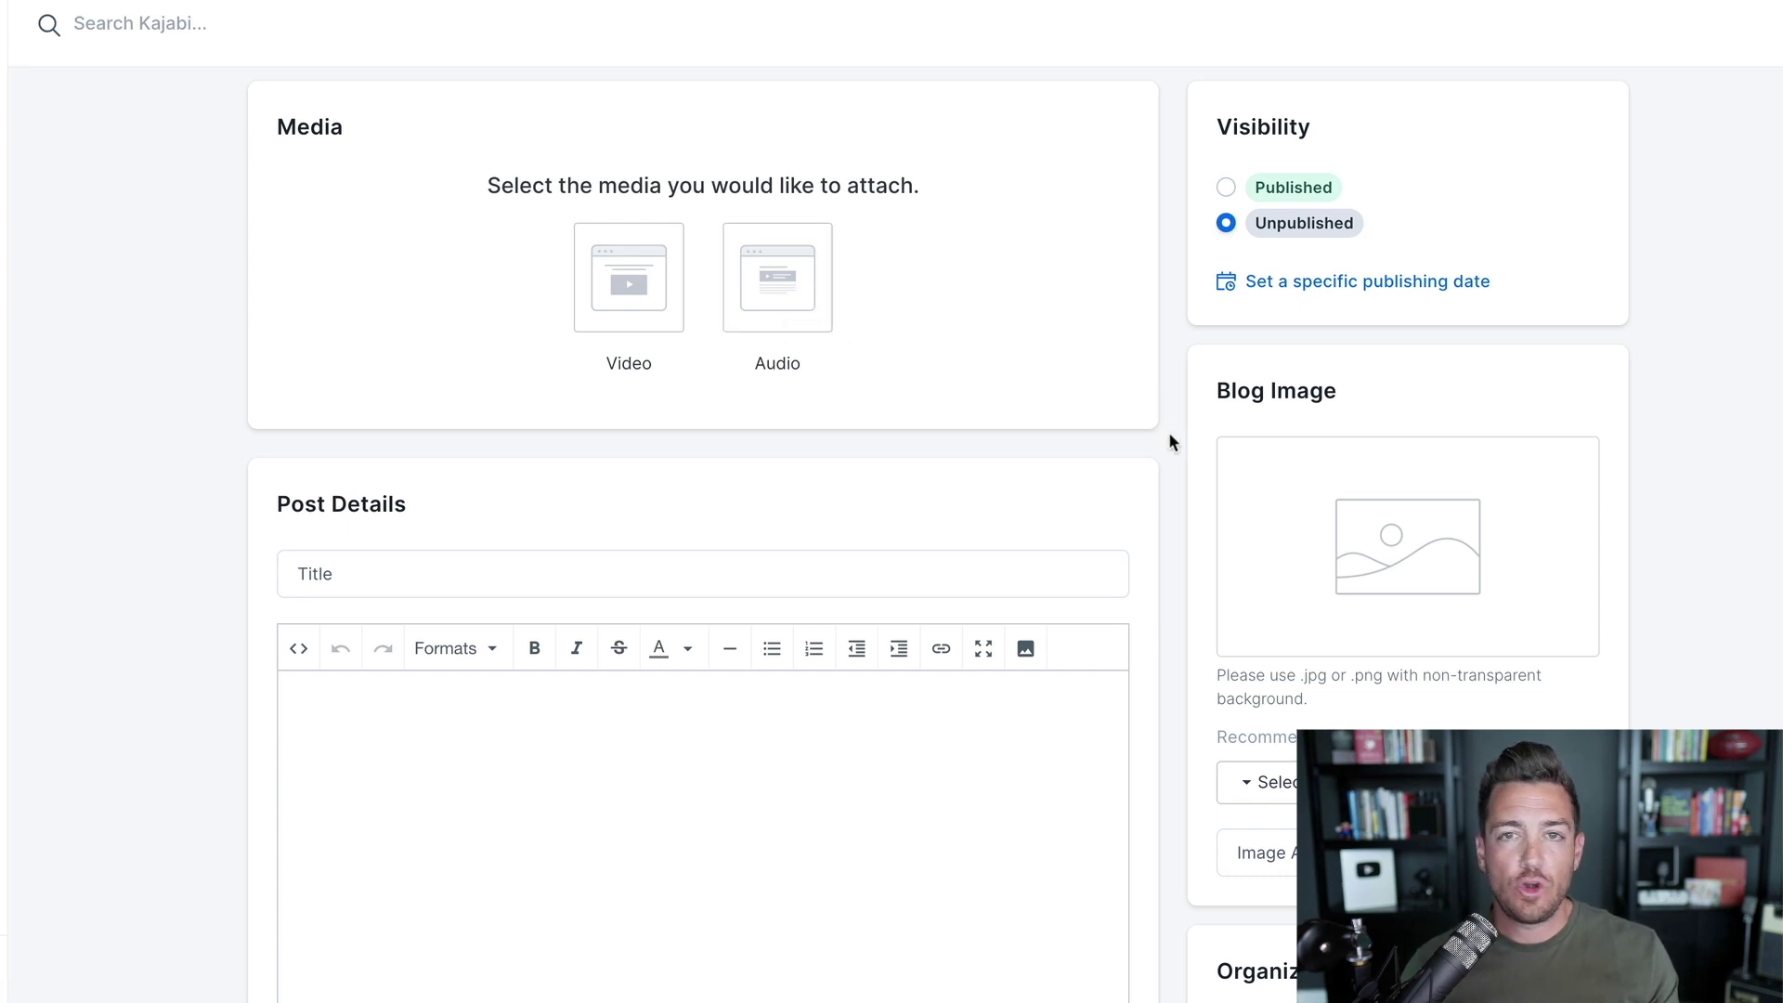
{"action": "scroll", "coordinate": [1168, 432], "scroll_direction": "down", "scroll_amount": 3}
{"action": "left_click", "coordinate": [709, 315]}
{"action": "left_click", "coordinate": [709, 315]}
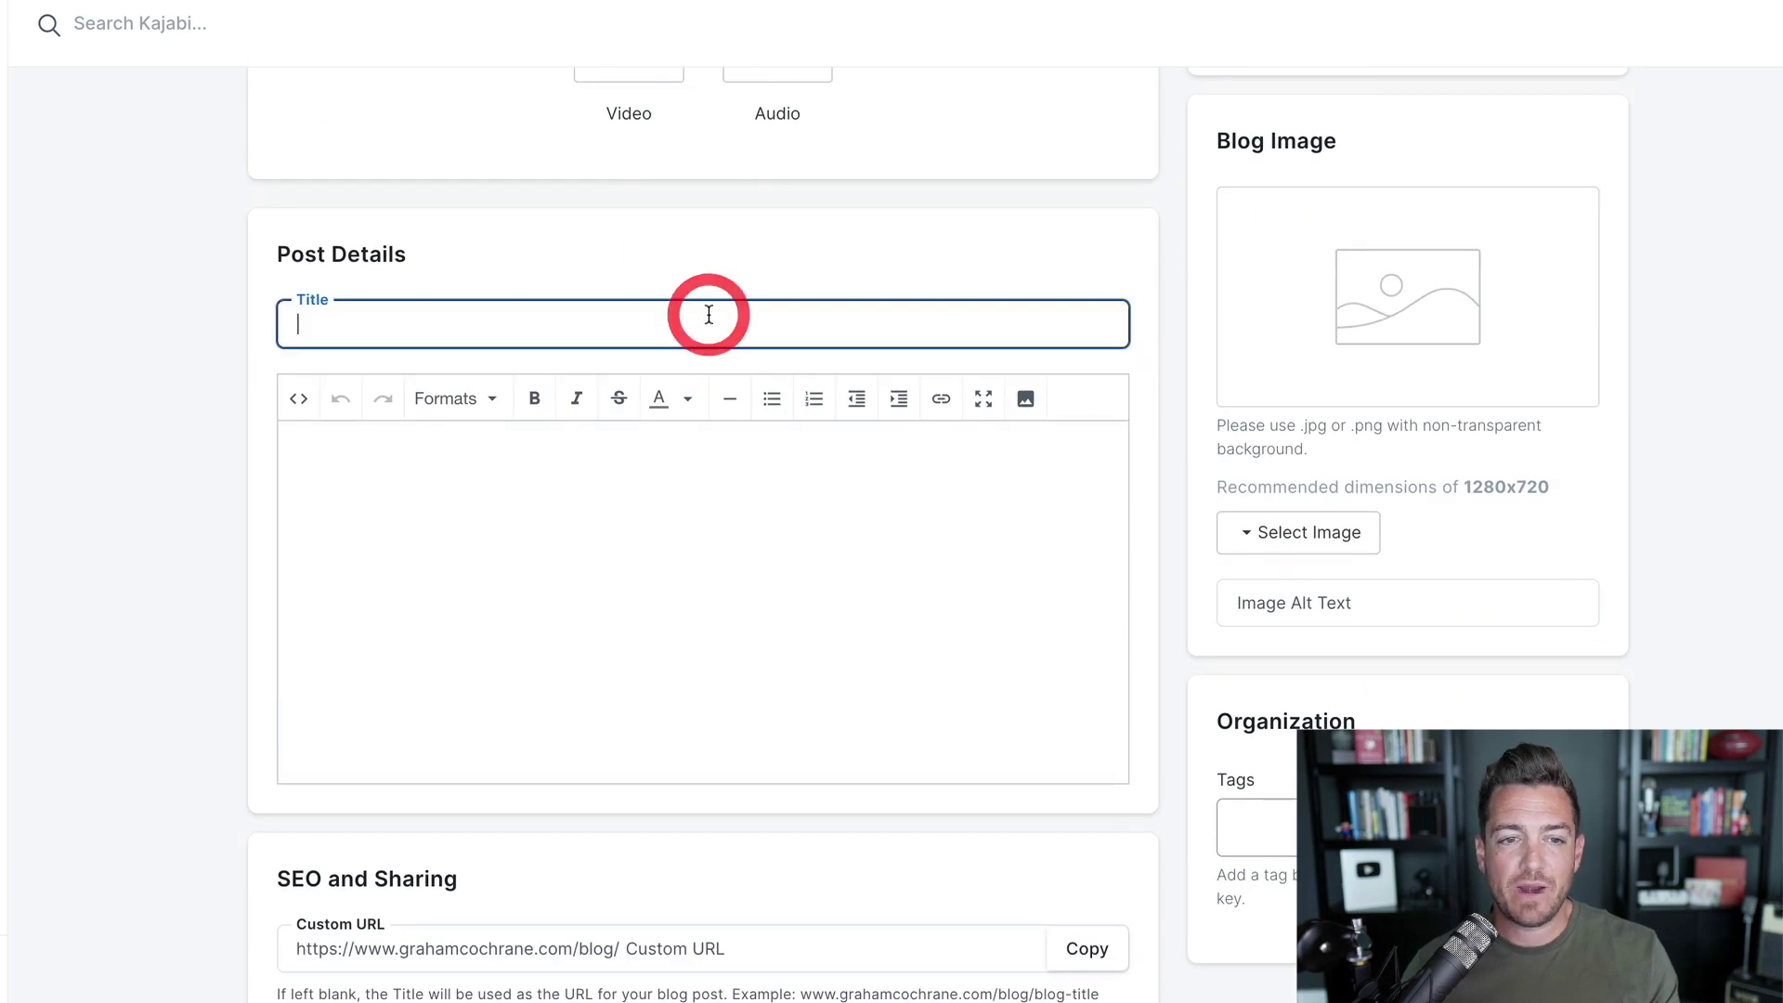
{"action": "left_click", "coordinate": [709, 529]}
{"action": "scroll", "coordinate": [647, 490], "scroll_direction": "down", "scroll_amount": 2}
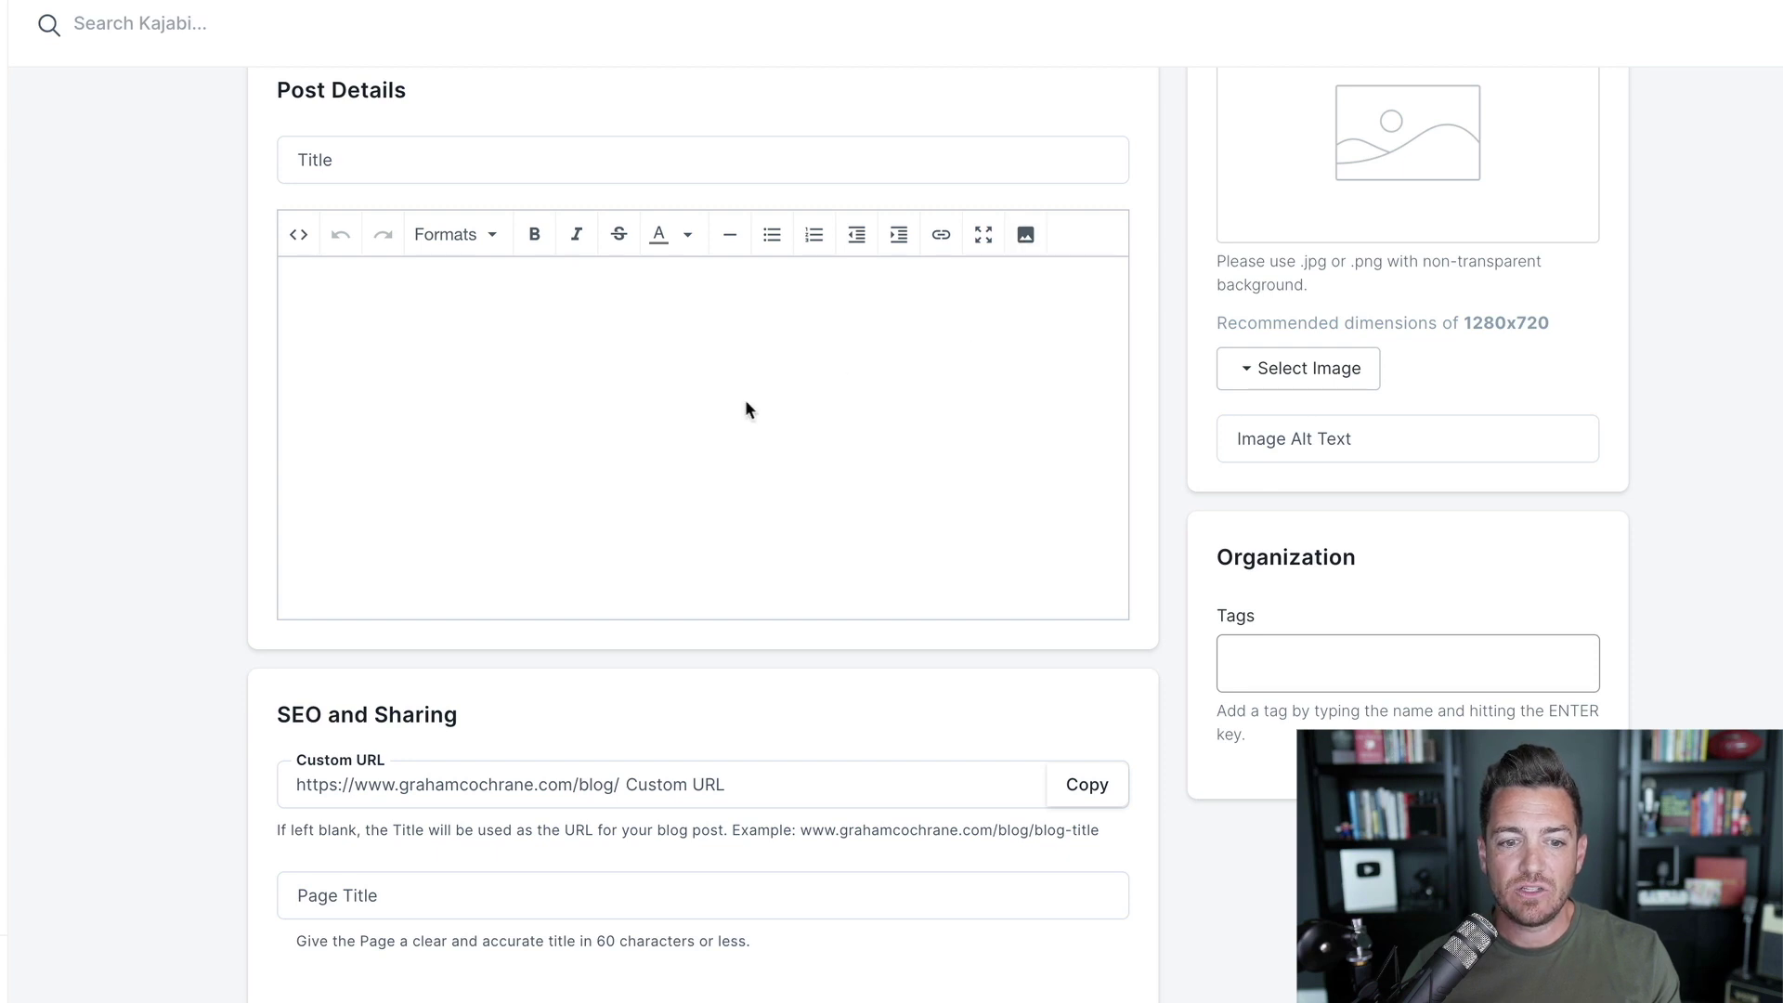
- Review the new post's blog image, tags and custom URL settings
{"action": "scroll", "coordinate": [1055, 444], "scroll_direction": "up", "scroll_amount": 6}
{"action": "scroll", "coordinate": [1231, 605], "scroll_direction": "down", "scroll_amount": 3}
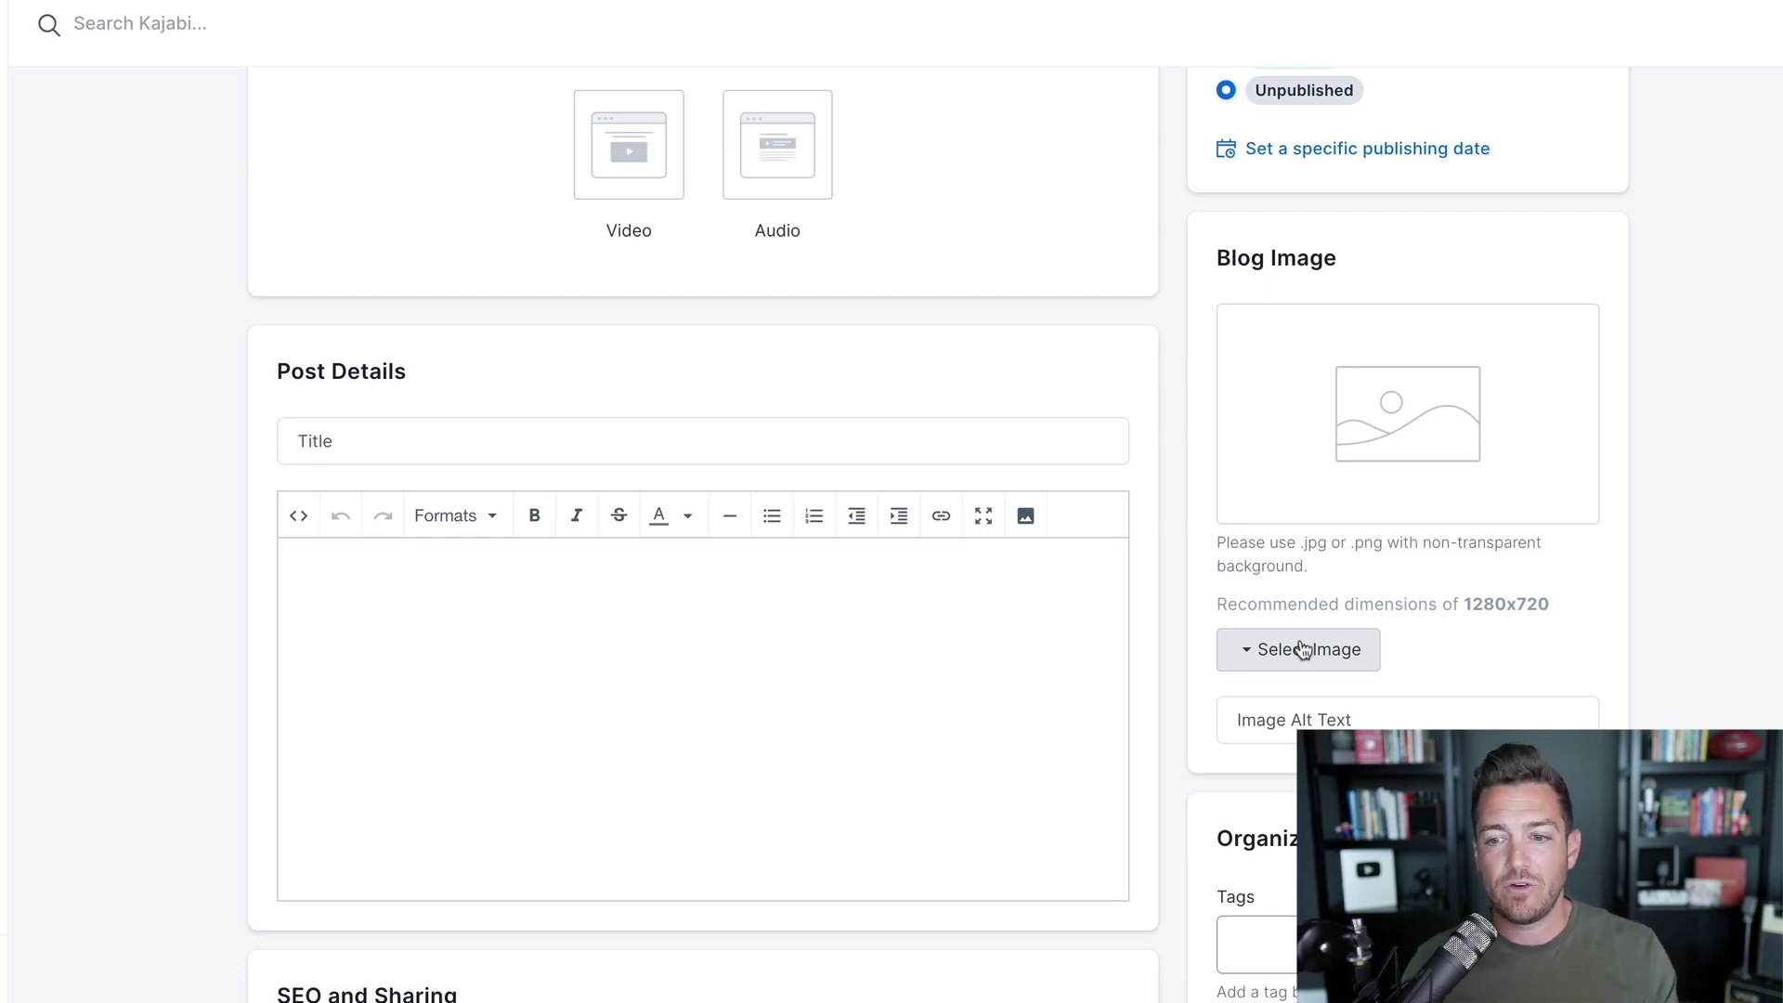
{"action": "scroll", "coordinate": [1390, 595], "scroll_direction": "down", "scroll_amount": 2}
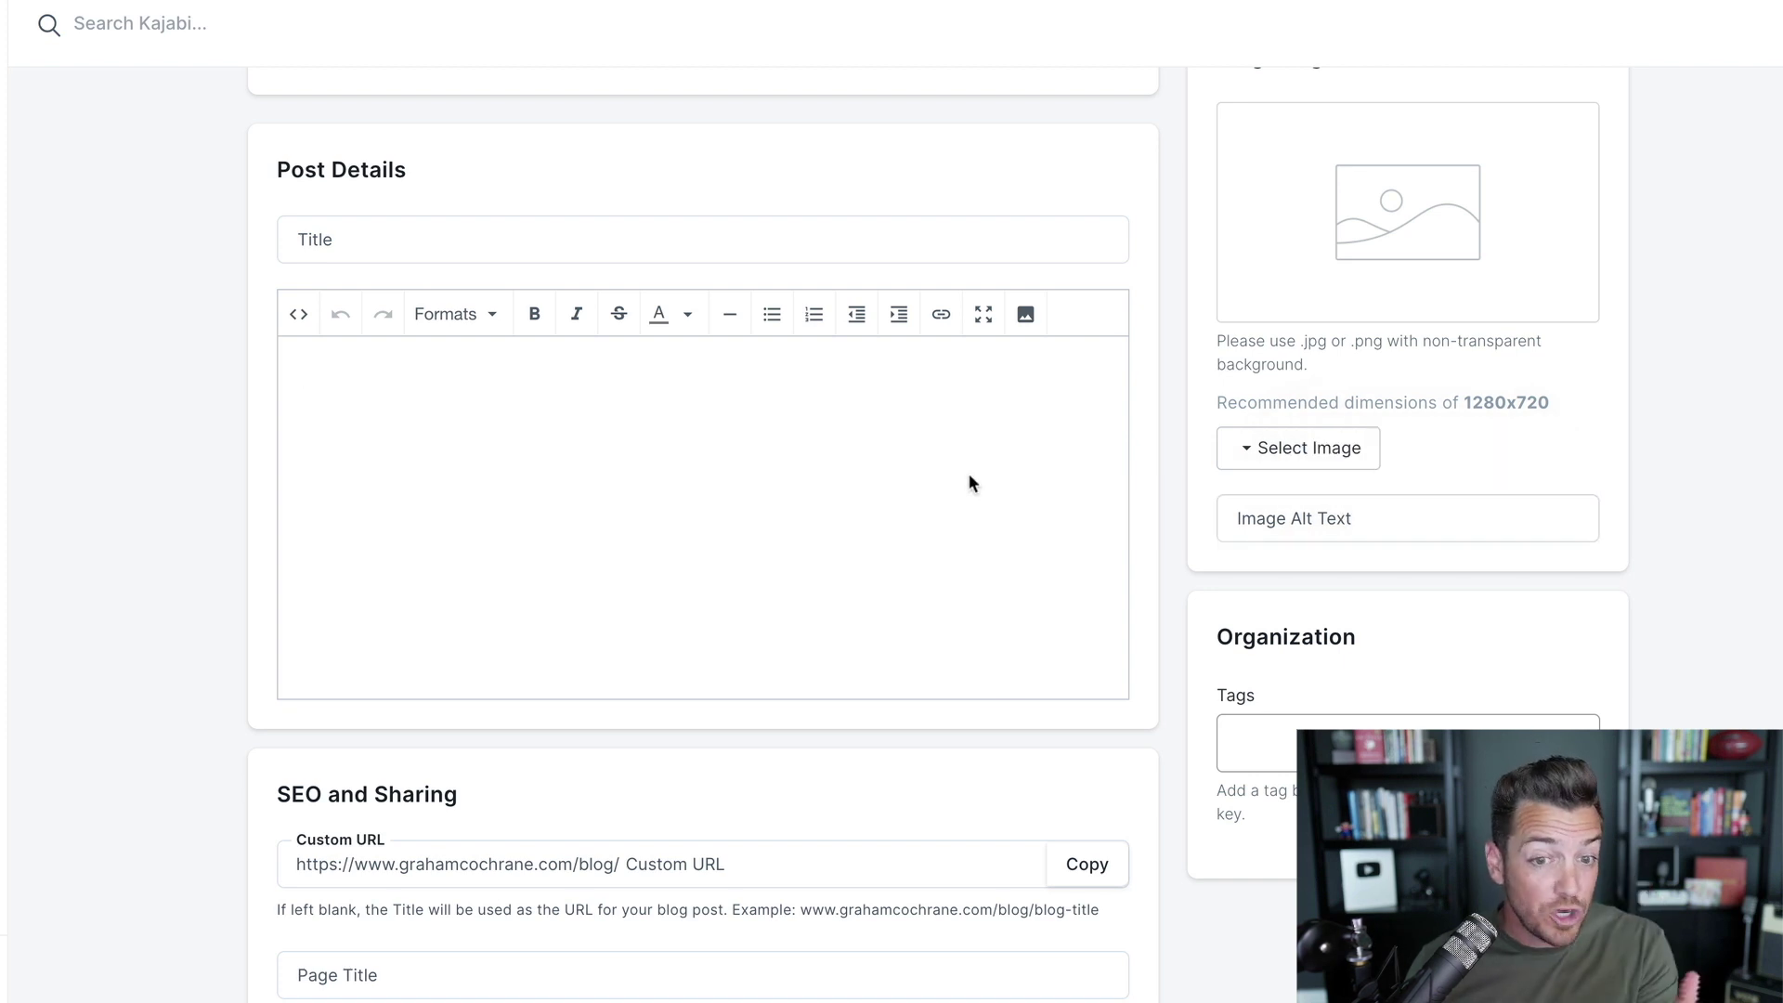
{"action": "scroll", "coordinate": [1186, 435], "scroll_direction": "up", "scroll_amount": 1}
{"action": "scroll", "coordinate": [1144, 553], "scroll_direction": "down", "scroll_amount": 2}
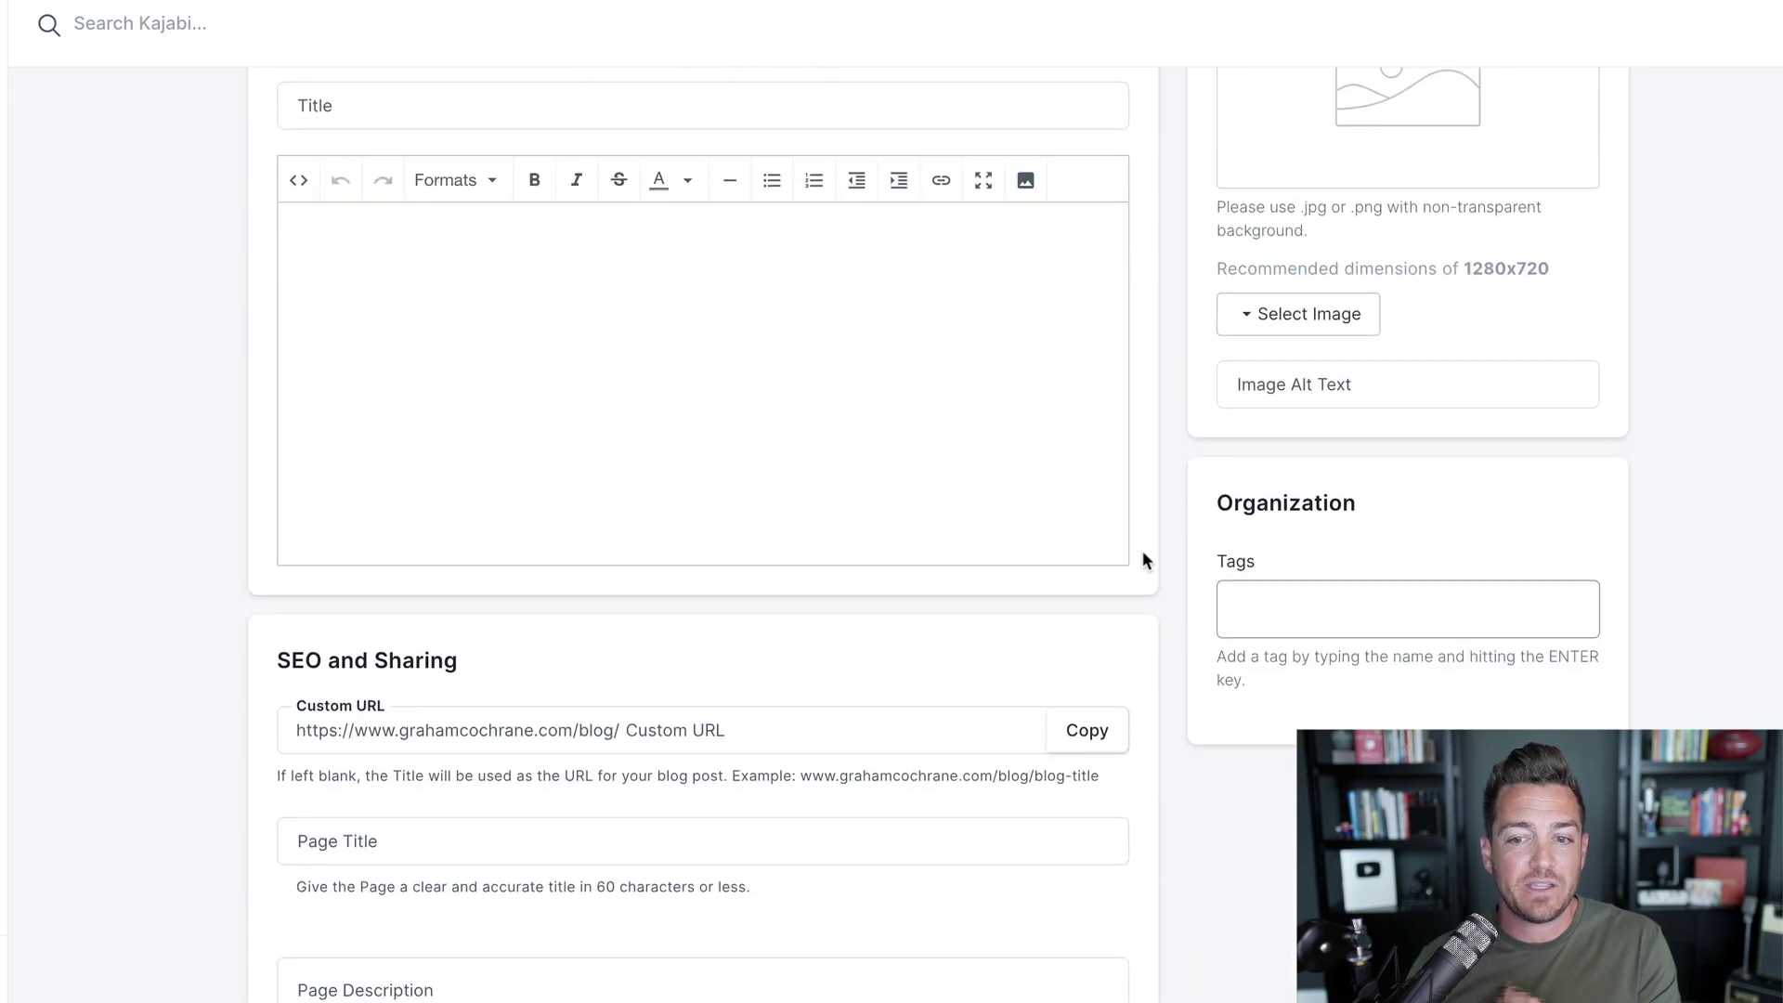
{"action": "scroll", "coordinate": [1144, 555], "scroll_direction": "down", "scroll_amount": 5}
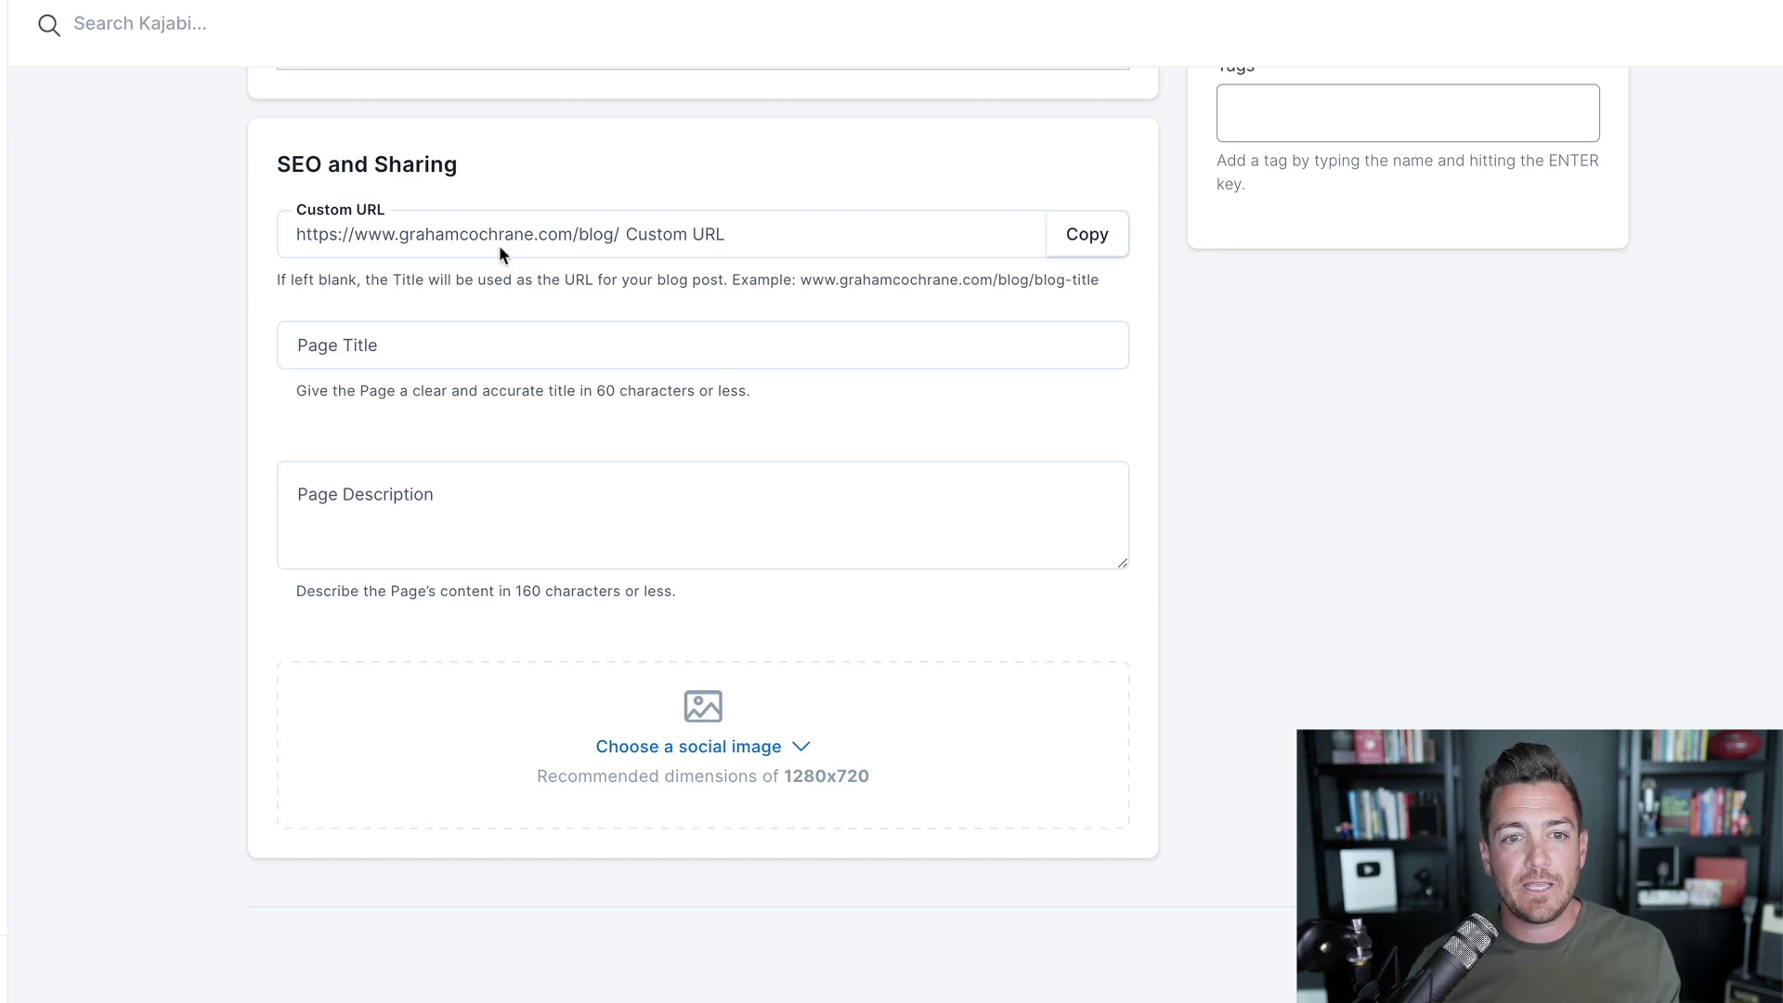
{"action": "left_click", "coordinate": [678, 238]}
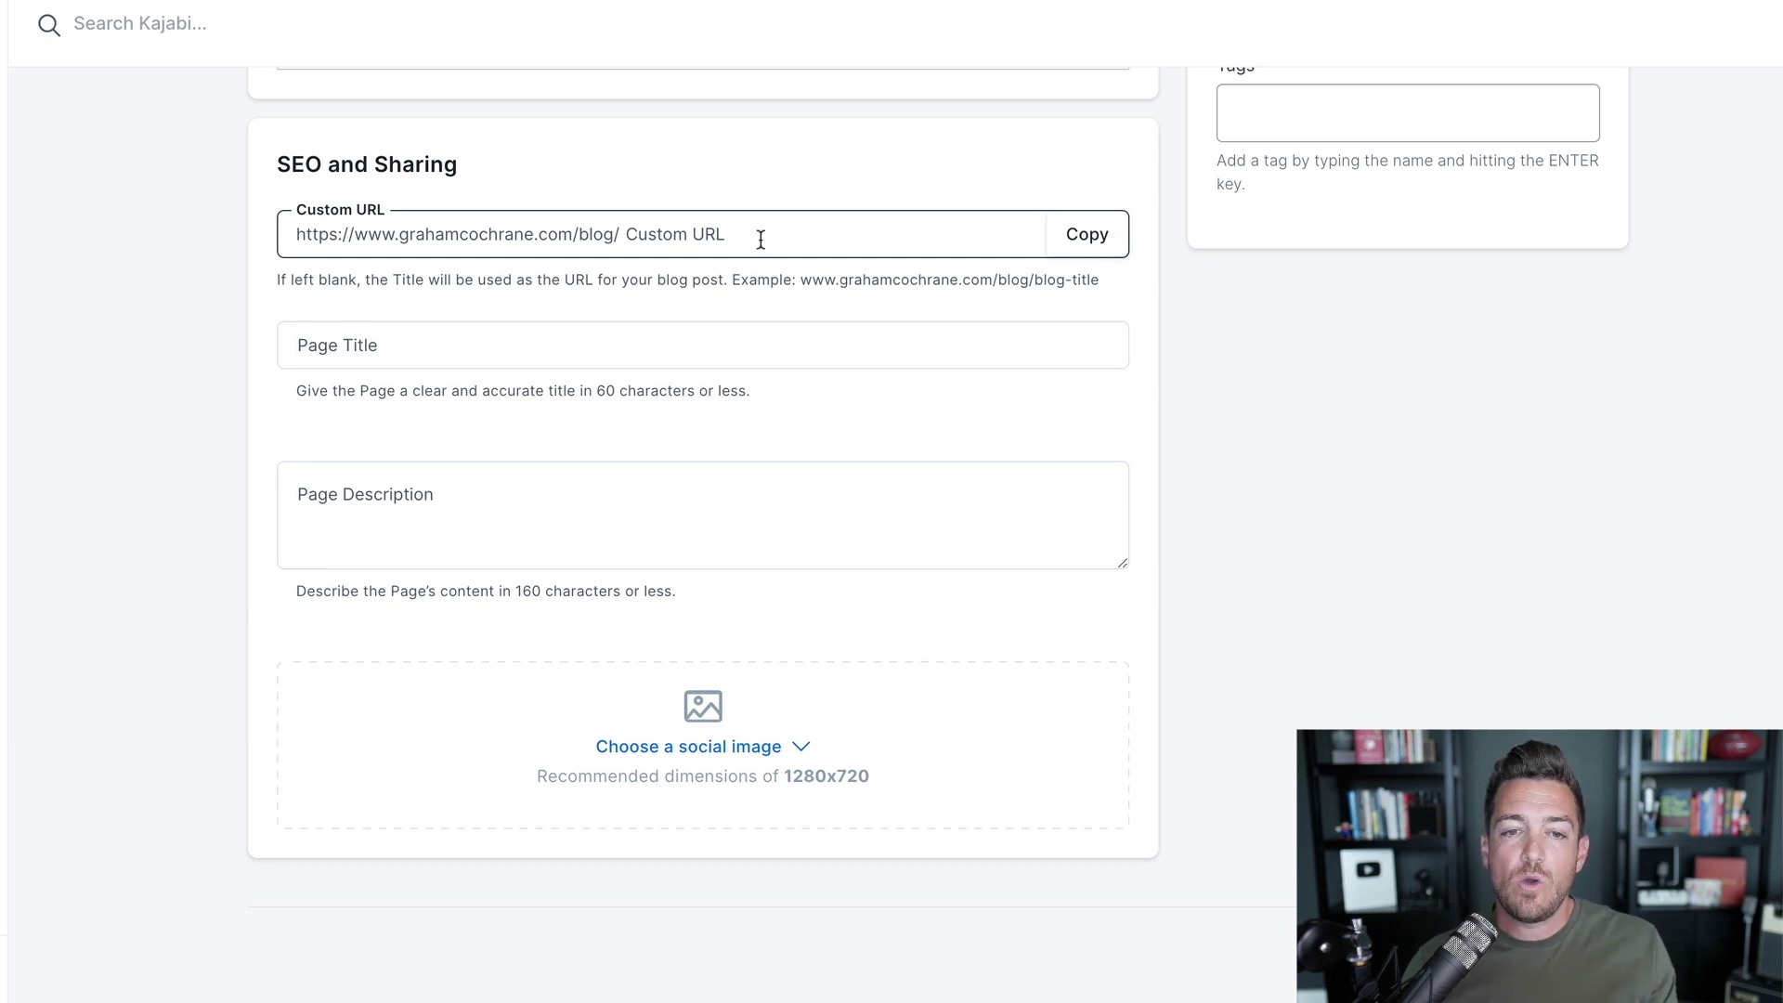
- Title the blog post "How to start an online business"
{"action": "scroll", "coordinate": [760, 240], "scroll_direction": "up", "scroll_amount": 7}
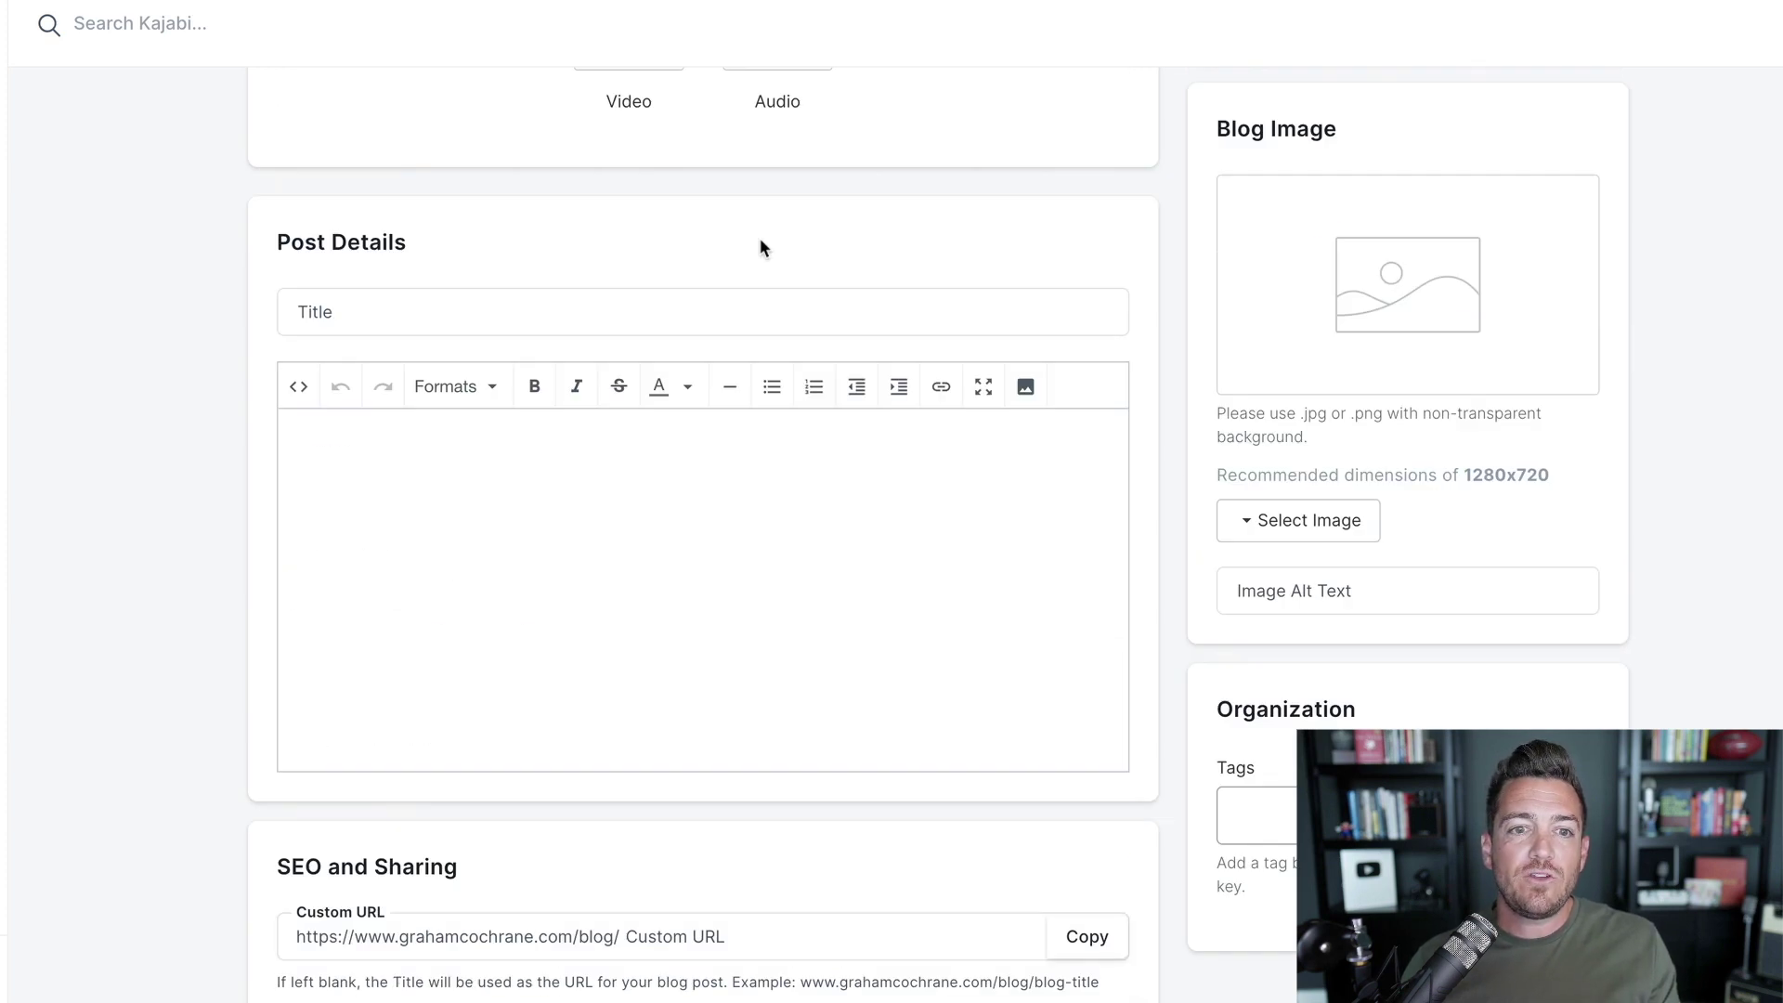
{"action": "left_click", "coordinate": [735, 304]}
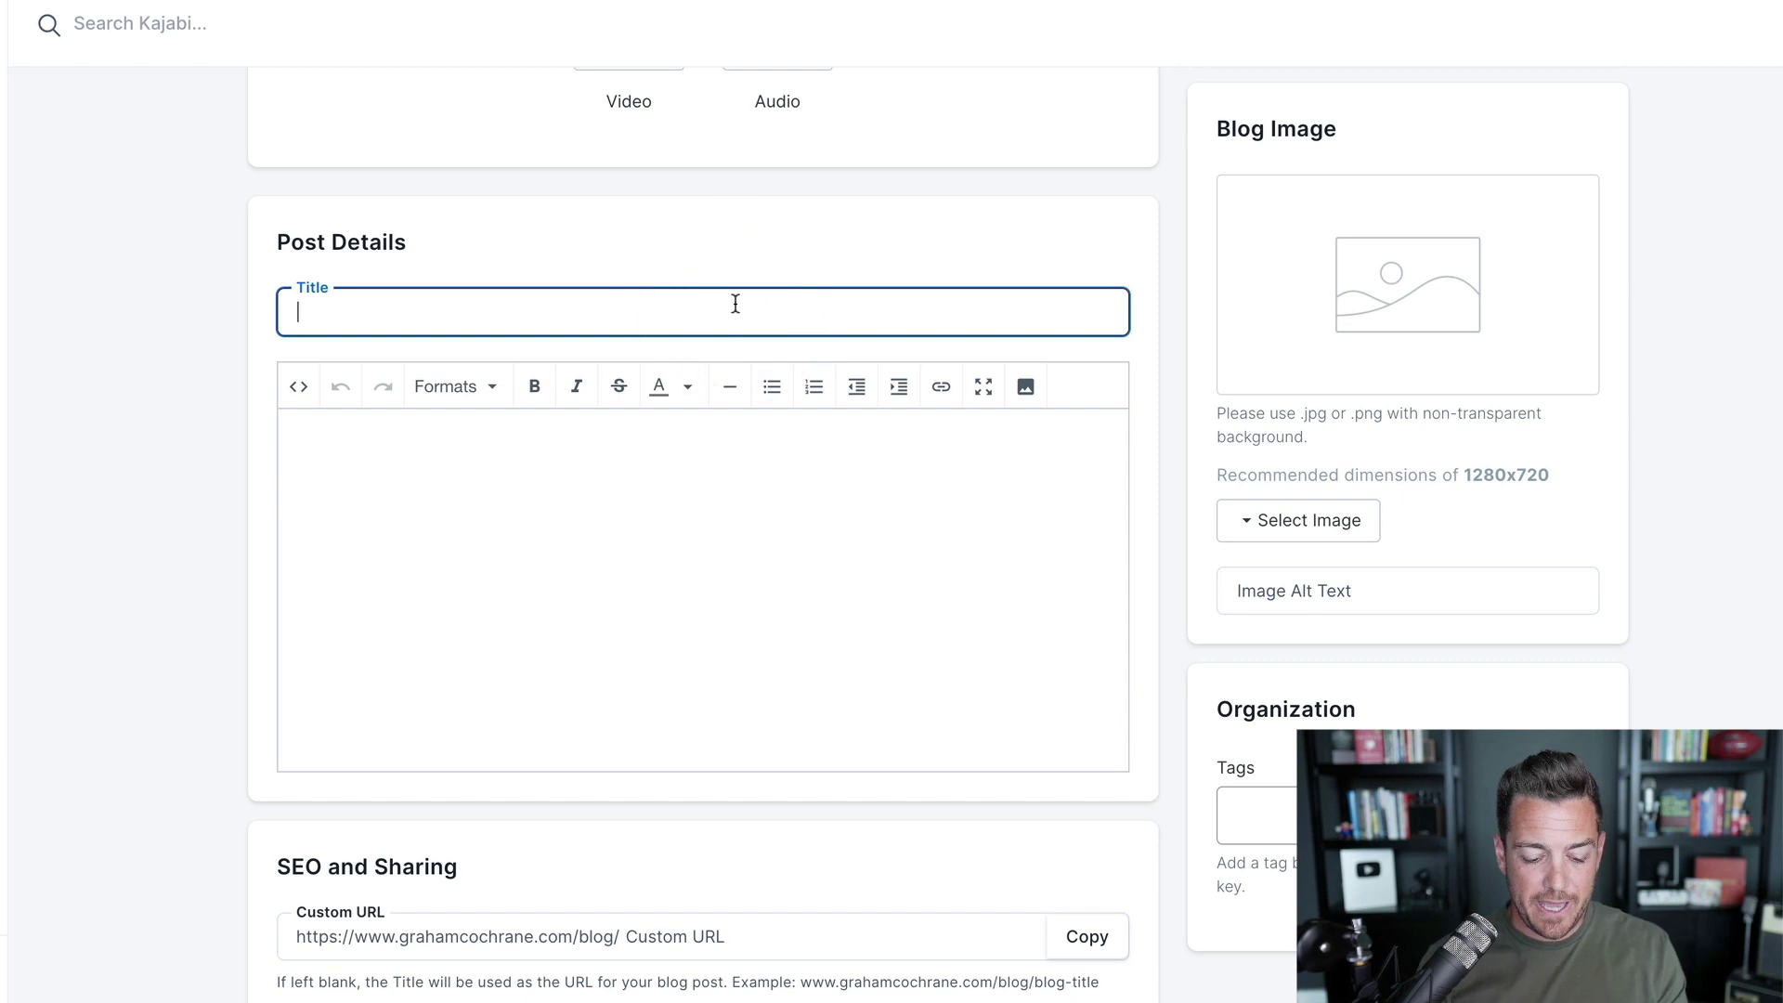
{"action": "type", "text": "HHow to"}
{"action": "key", "text": "BackSpace"}
{"action": "key", "text": "BackSpace"}
{"action": "key", "text": "BackSpace"}
{"action": "key", "text": "BackSpace"}
{"action": "key", "text": "BackSpace"}
{"action": "key", "text": "BackSpace"}
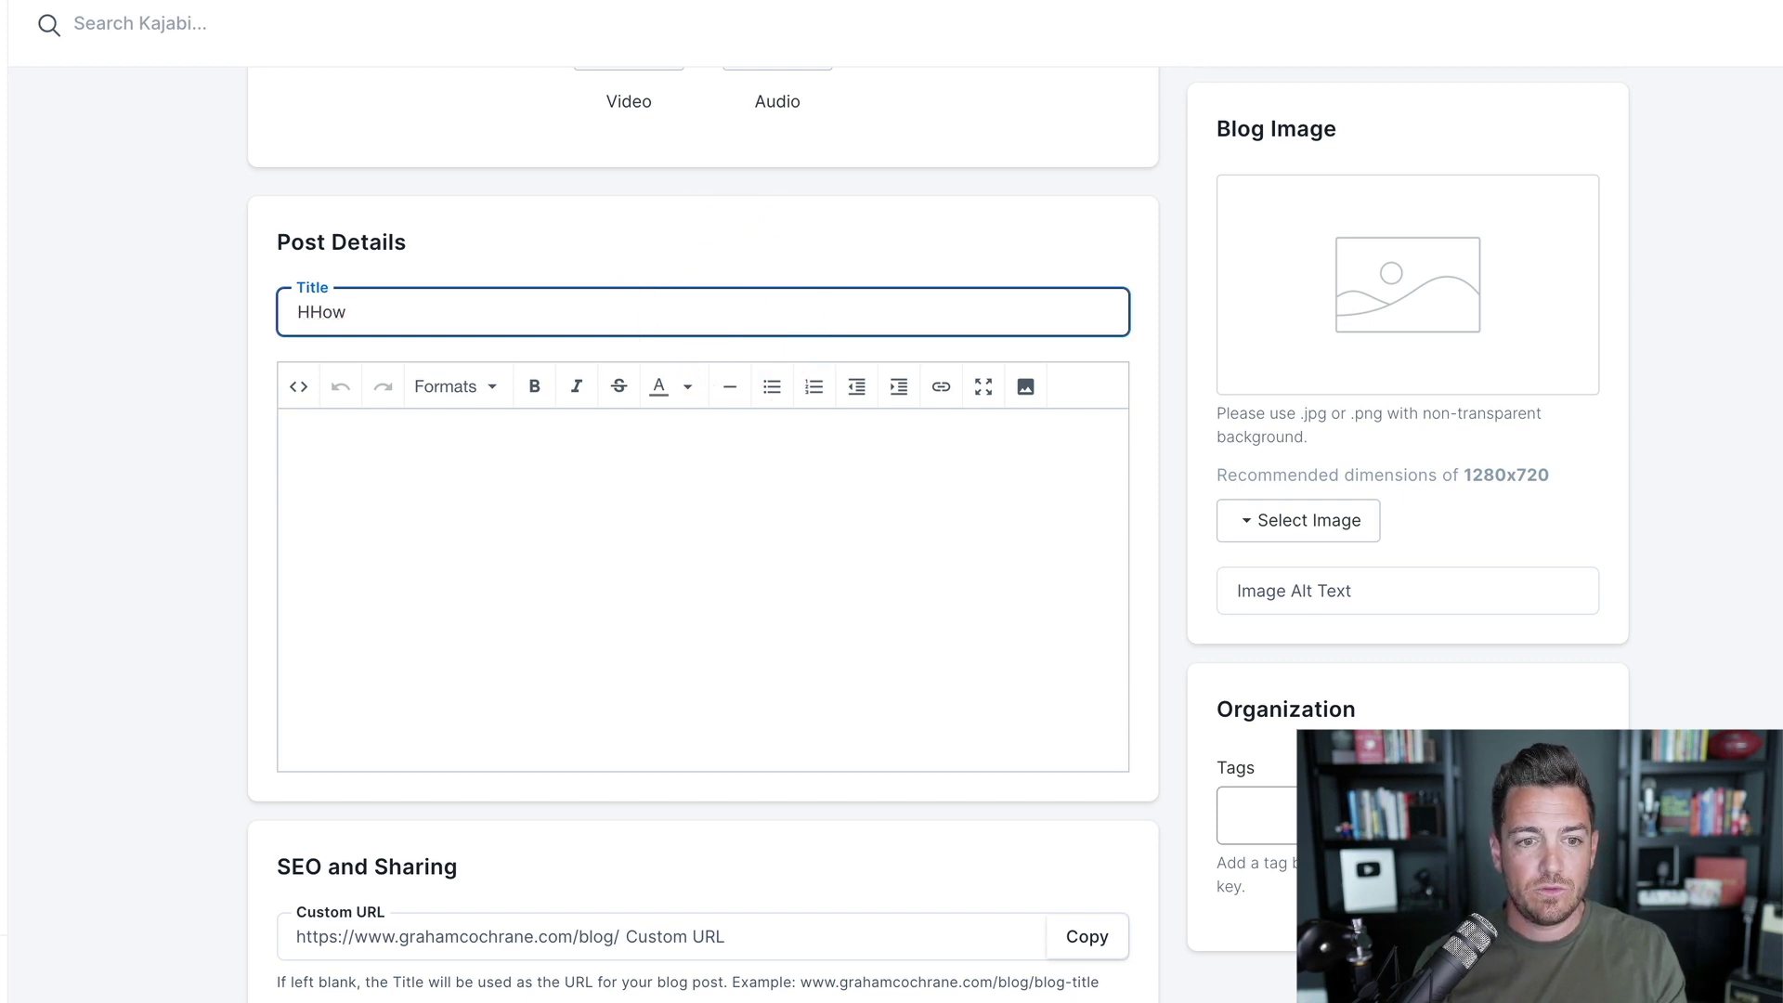
{"action": "type", "text": "ow to start a"}
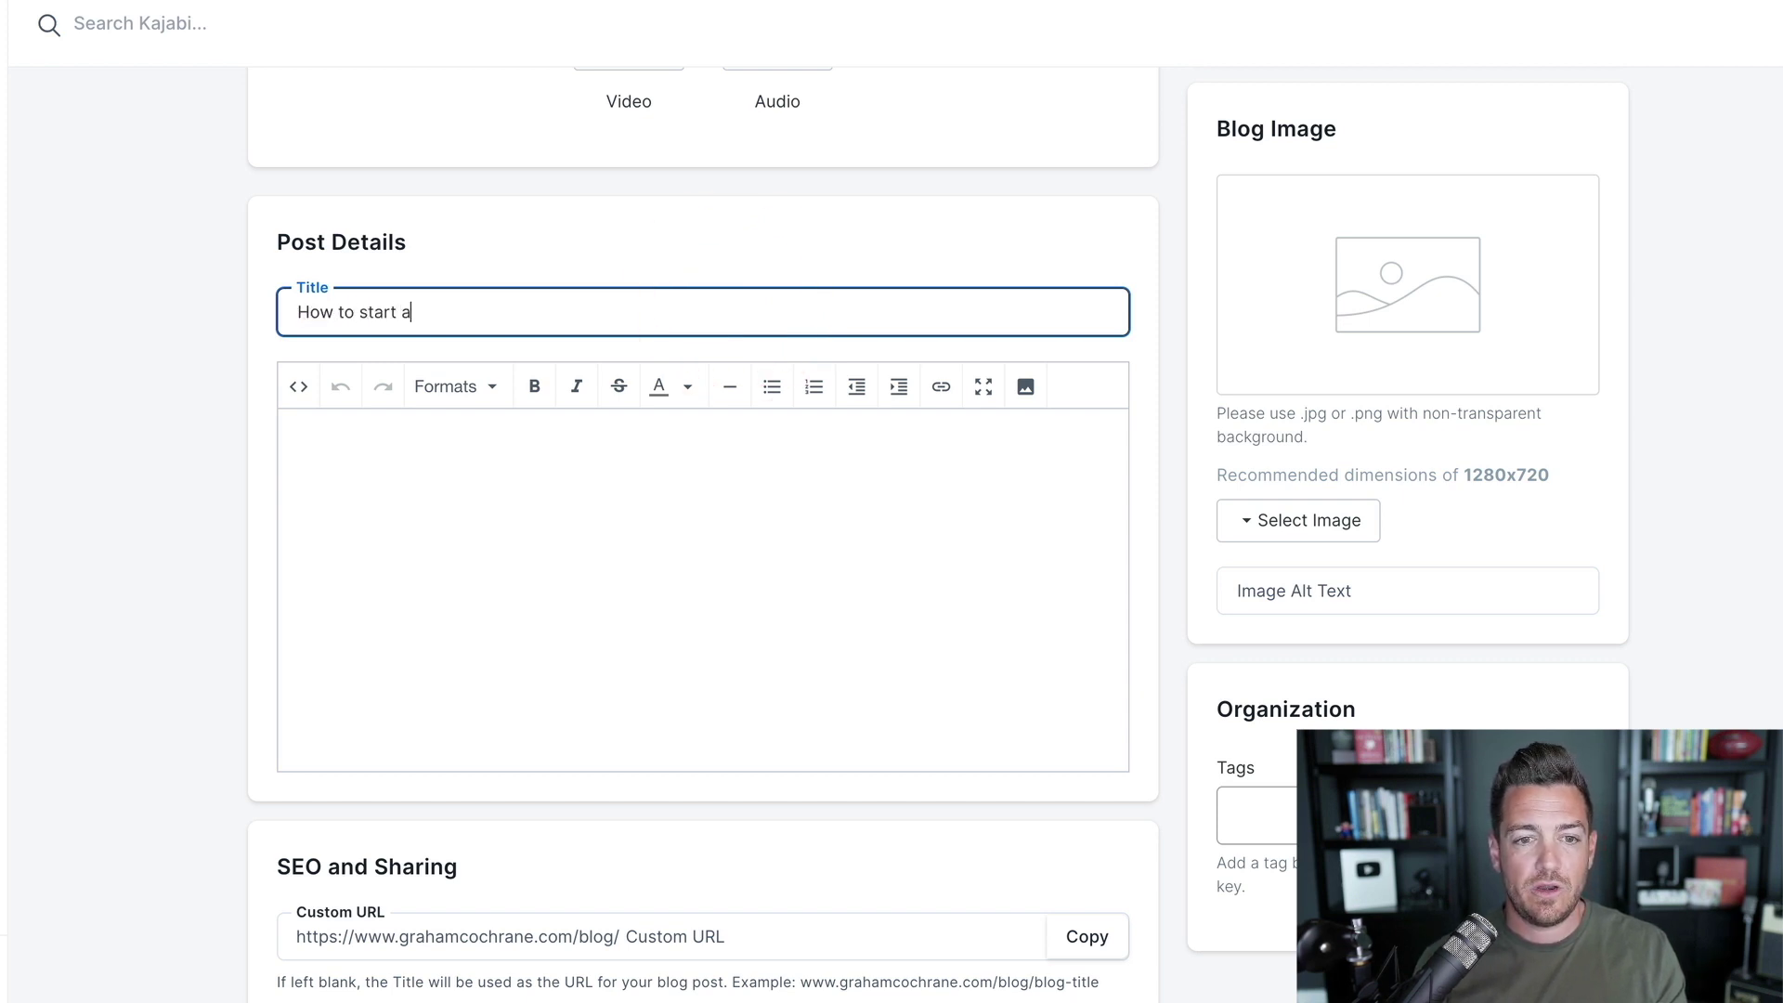
{"action": "type", "text": "n online business"}
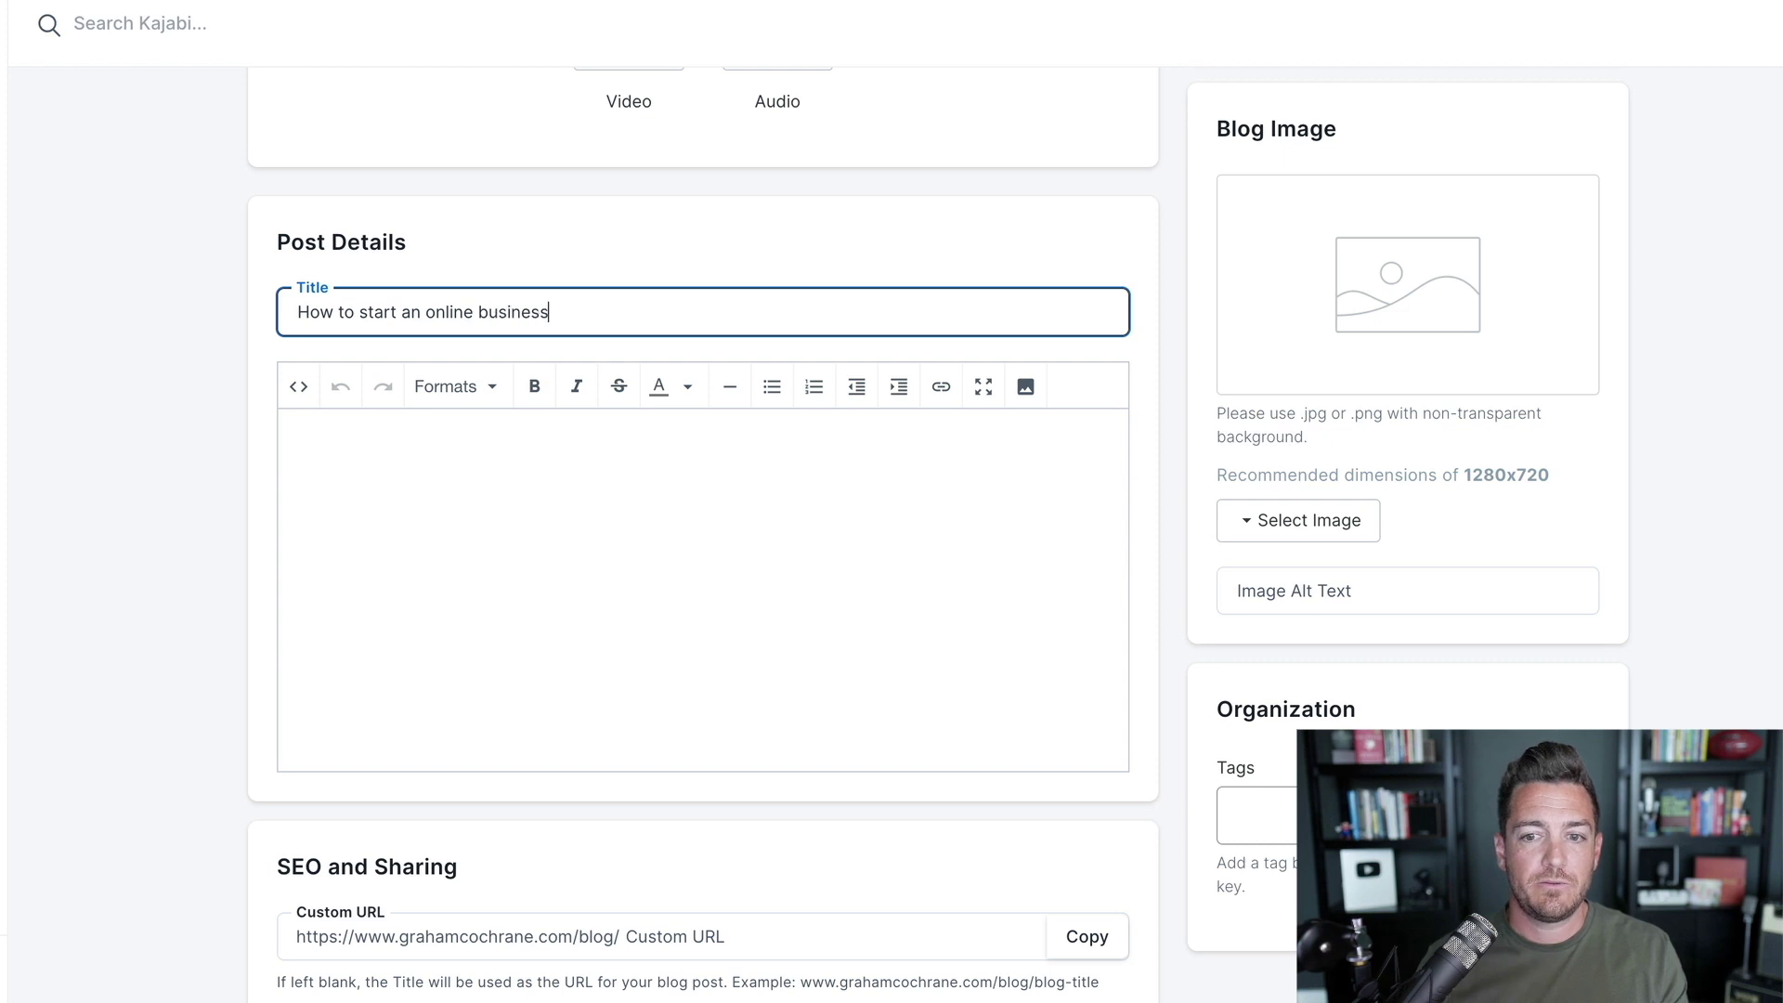
{"action": "left_click", "coordinate": [1187, 503]}
- Set the ending of the post's custom URL to "onlinebusiness"
{"action": "scroll", "coordinate": [1162, 503], "scroll_direction": "down", "scroll_amount": 3}
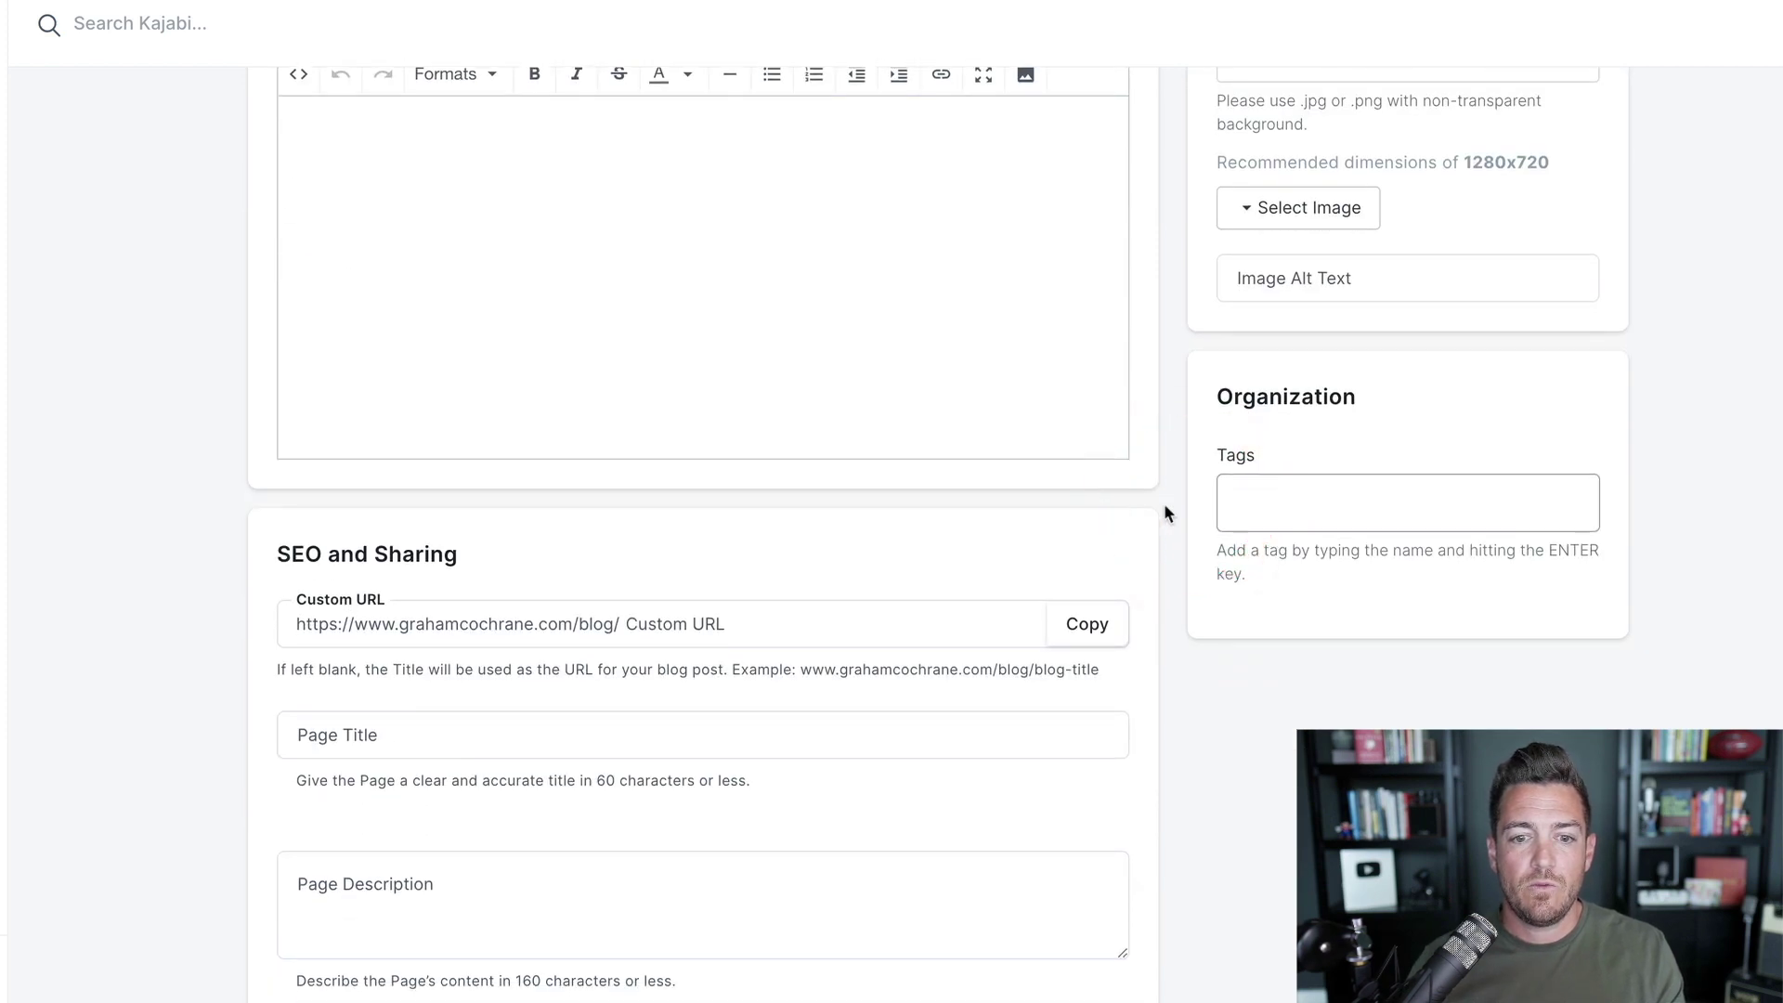
{"action": "scroll", "coordinate": [1165, 511], "scroll_direction": "up", "scroll_amount": 1}
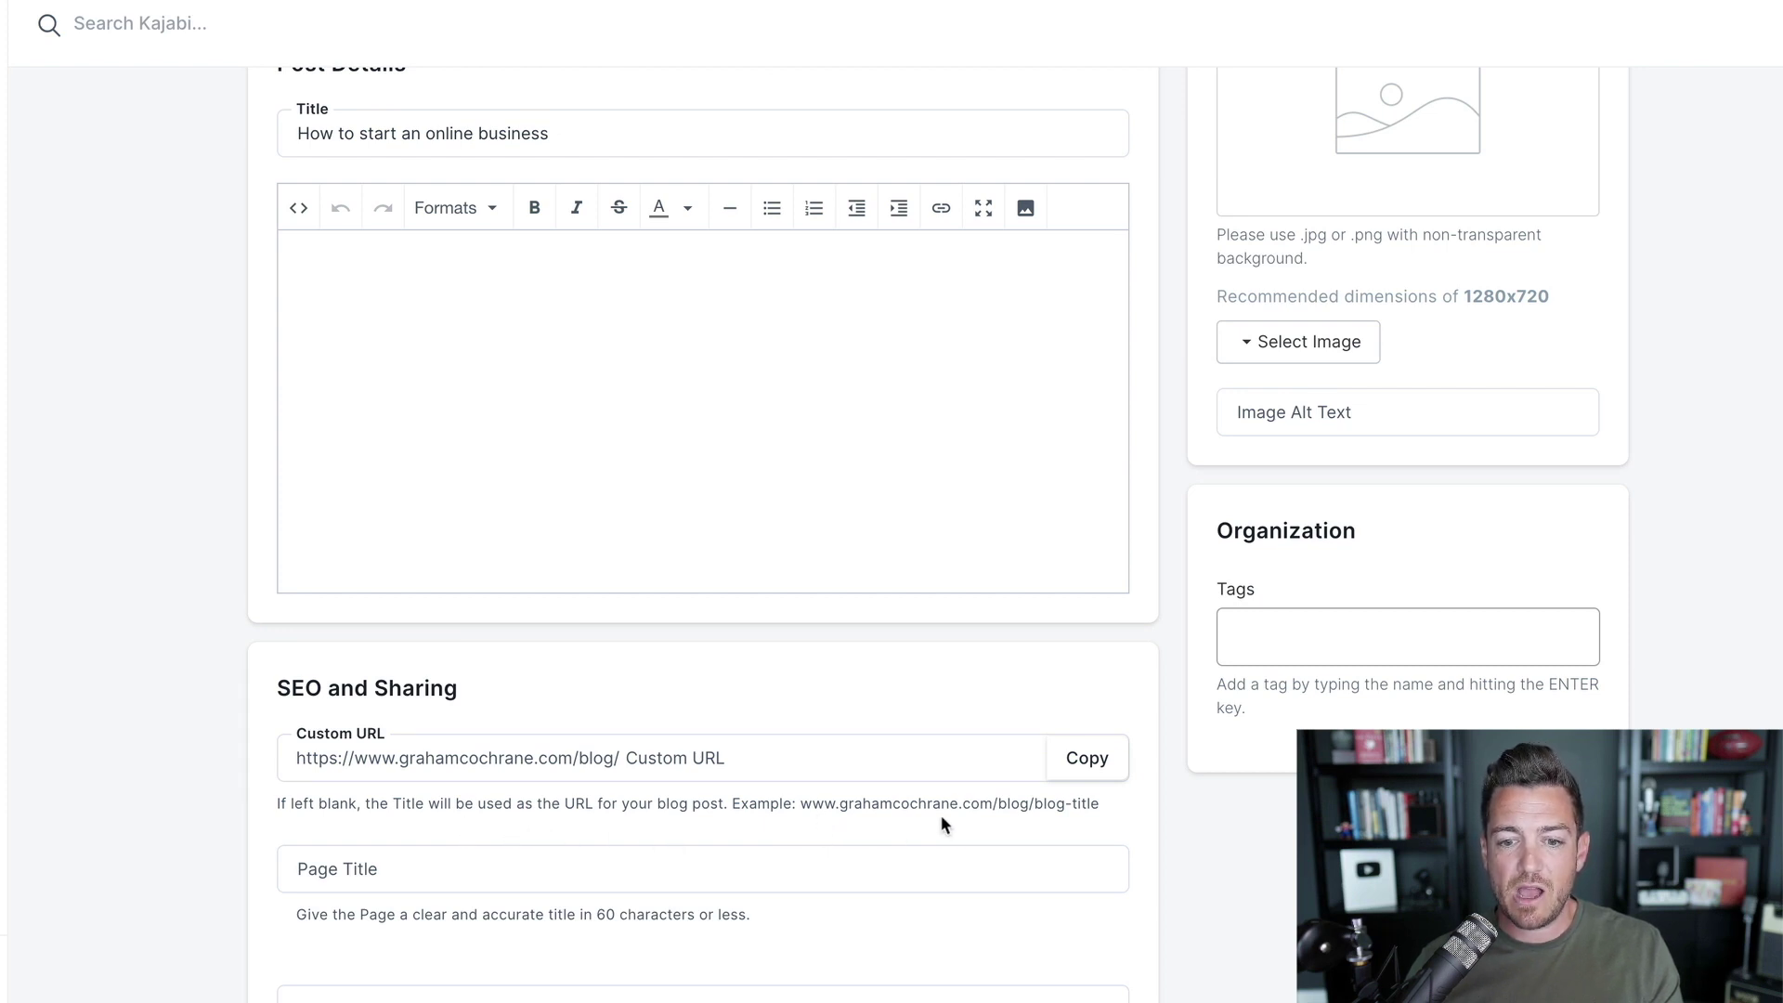
{"action": "scroll", "coordinate": [559, 177], "scroll_direction": "up", "scroll_amount": 1}
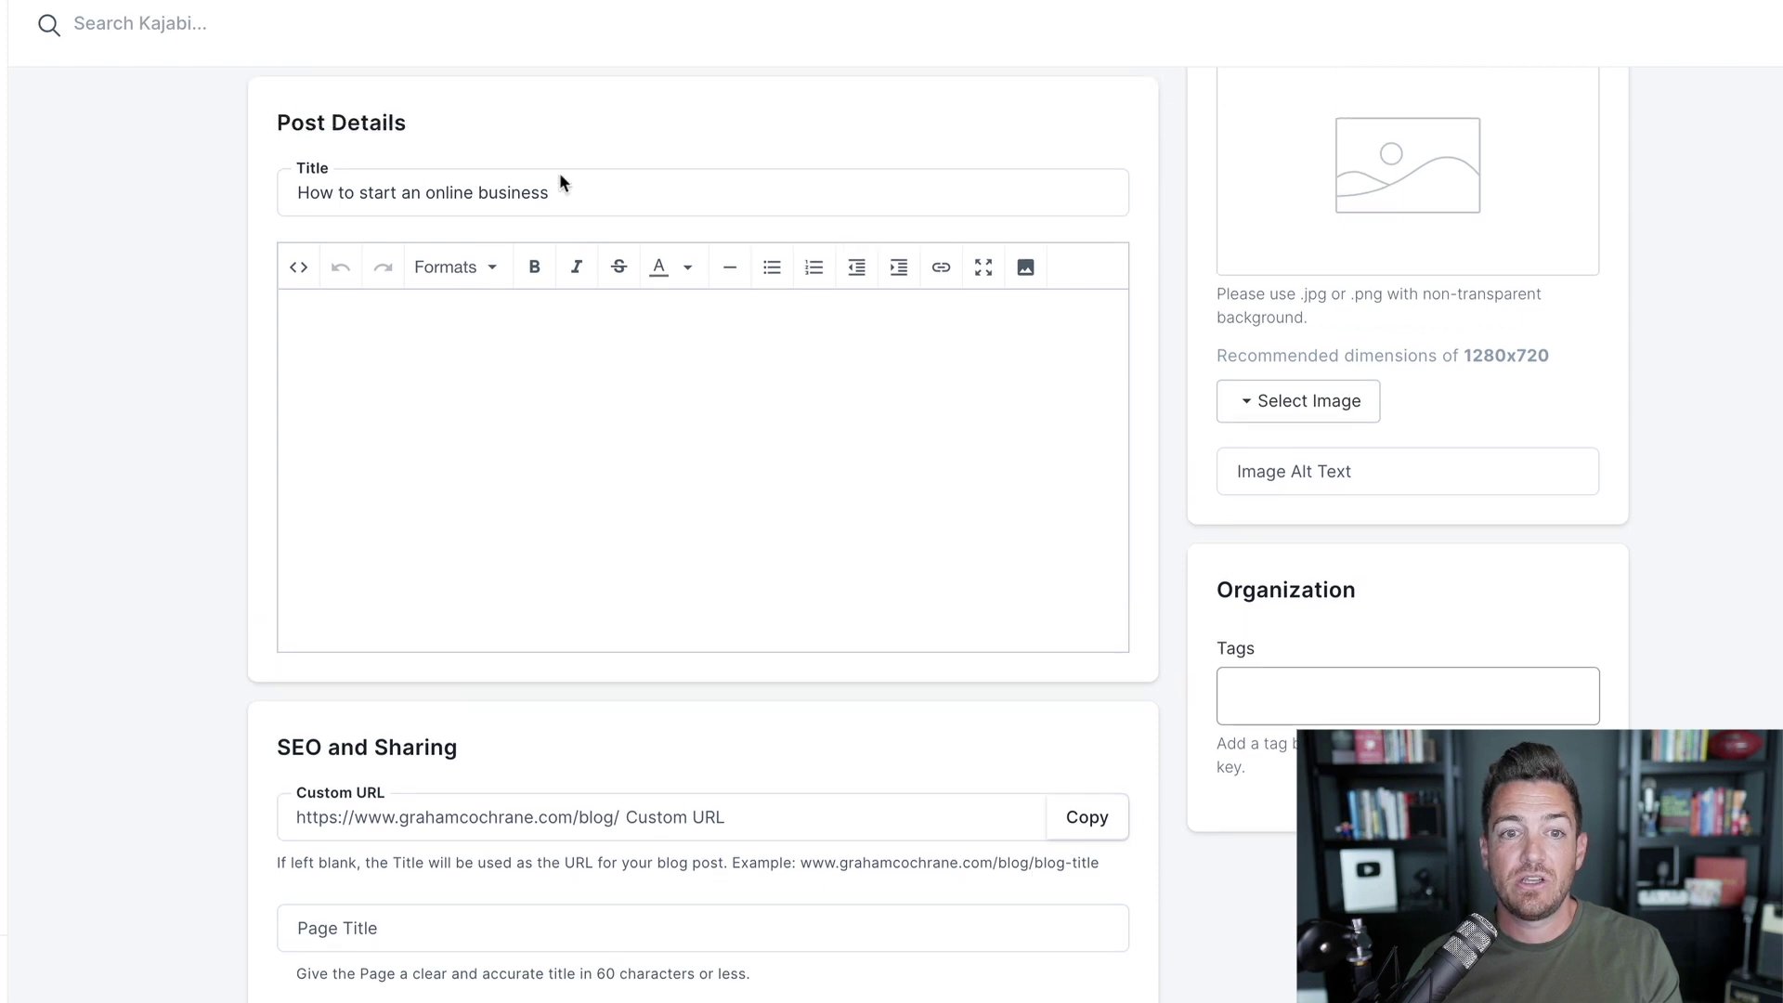
{"action": "left_click", "coordinate": [555, 248]}
{"action": "left_click_drag", "start_coordinate": [556, 248], "coordinate": [279, 249]}
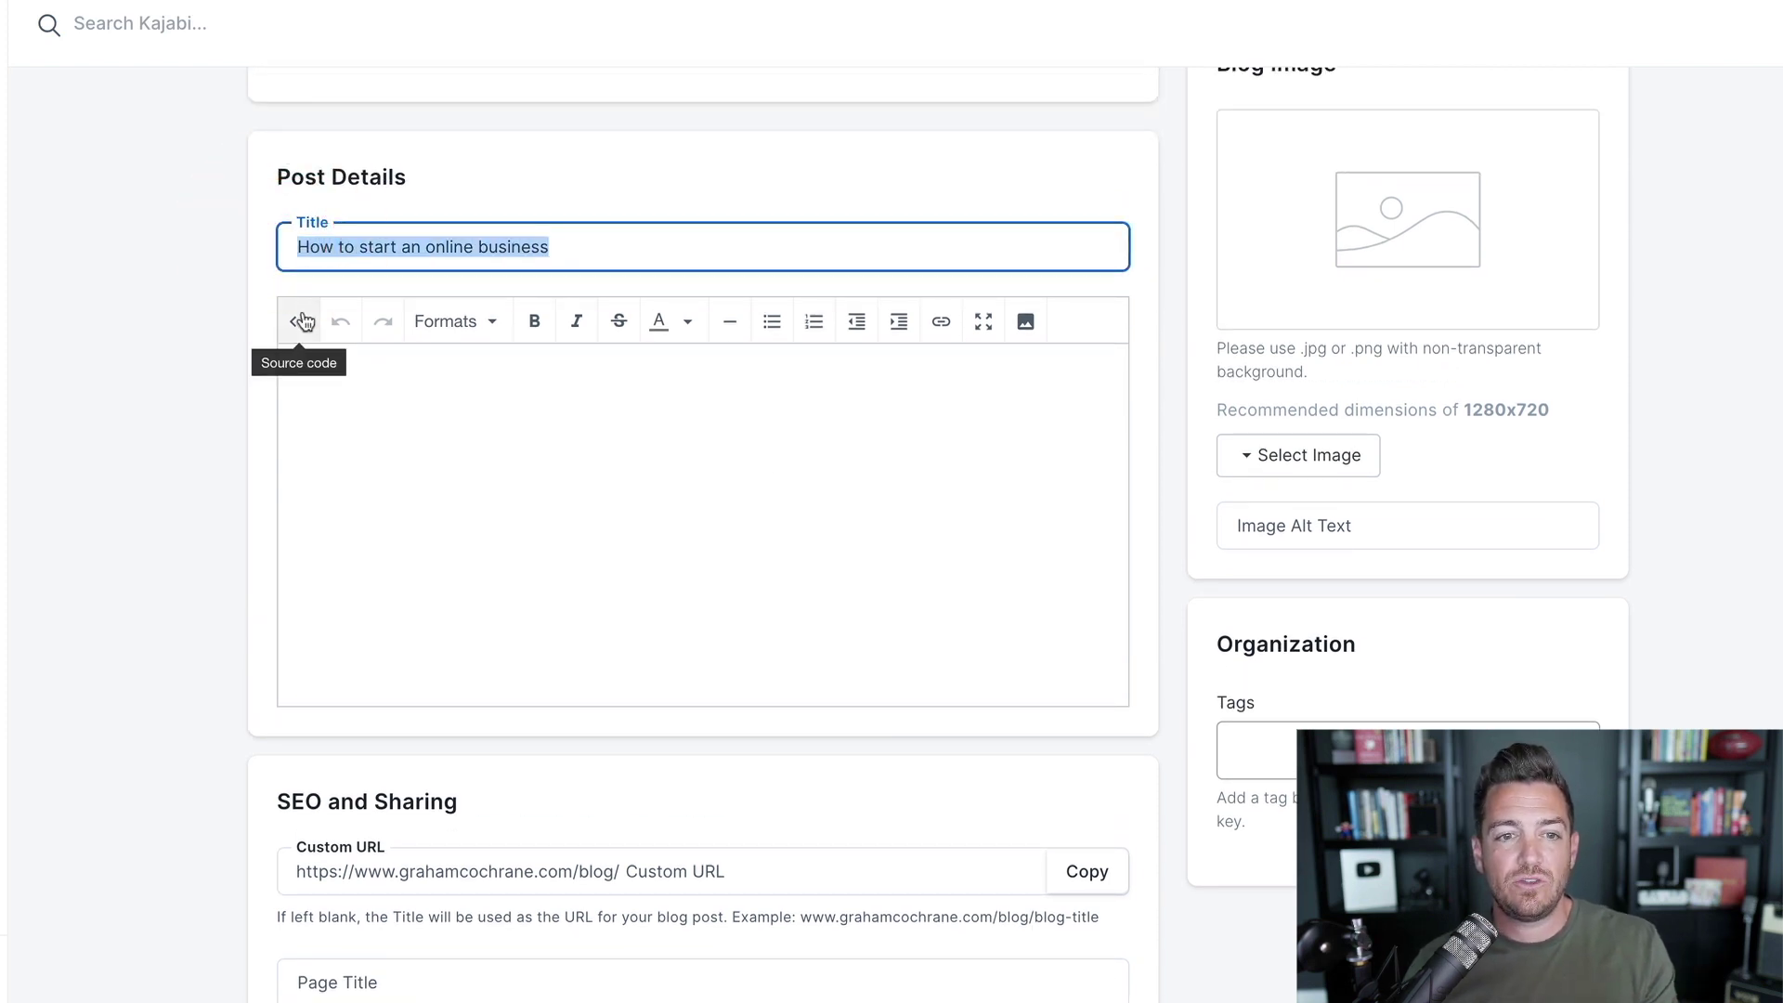
{"action": "scroll", "coordinate": [767, 447], "scroll_direction": "down", "scroll_amount": 3}
{"action": "left_click", "coordinate": [729, 622]}
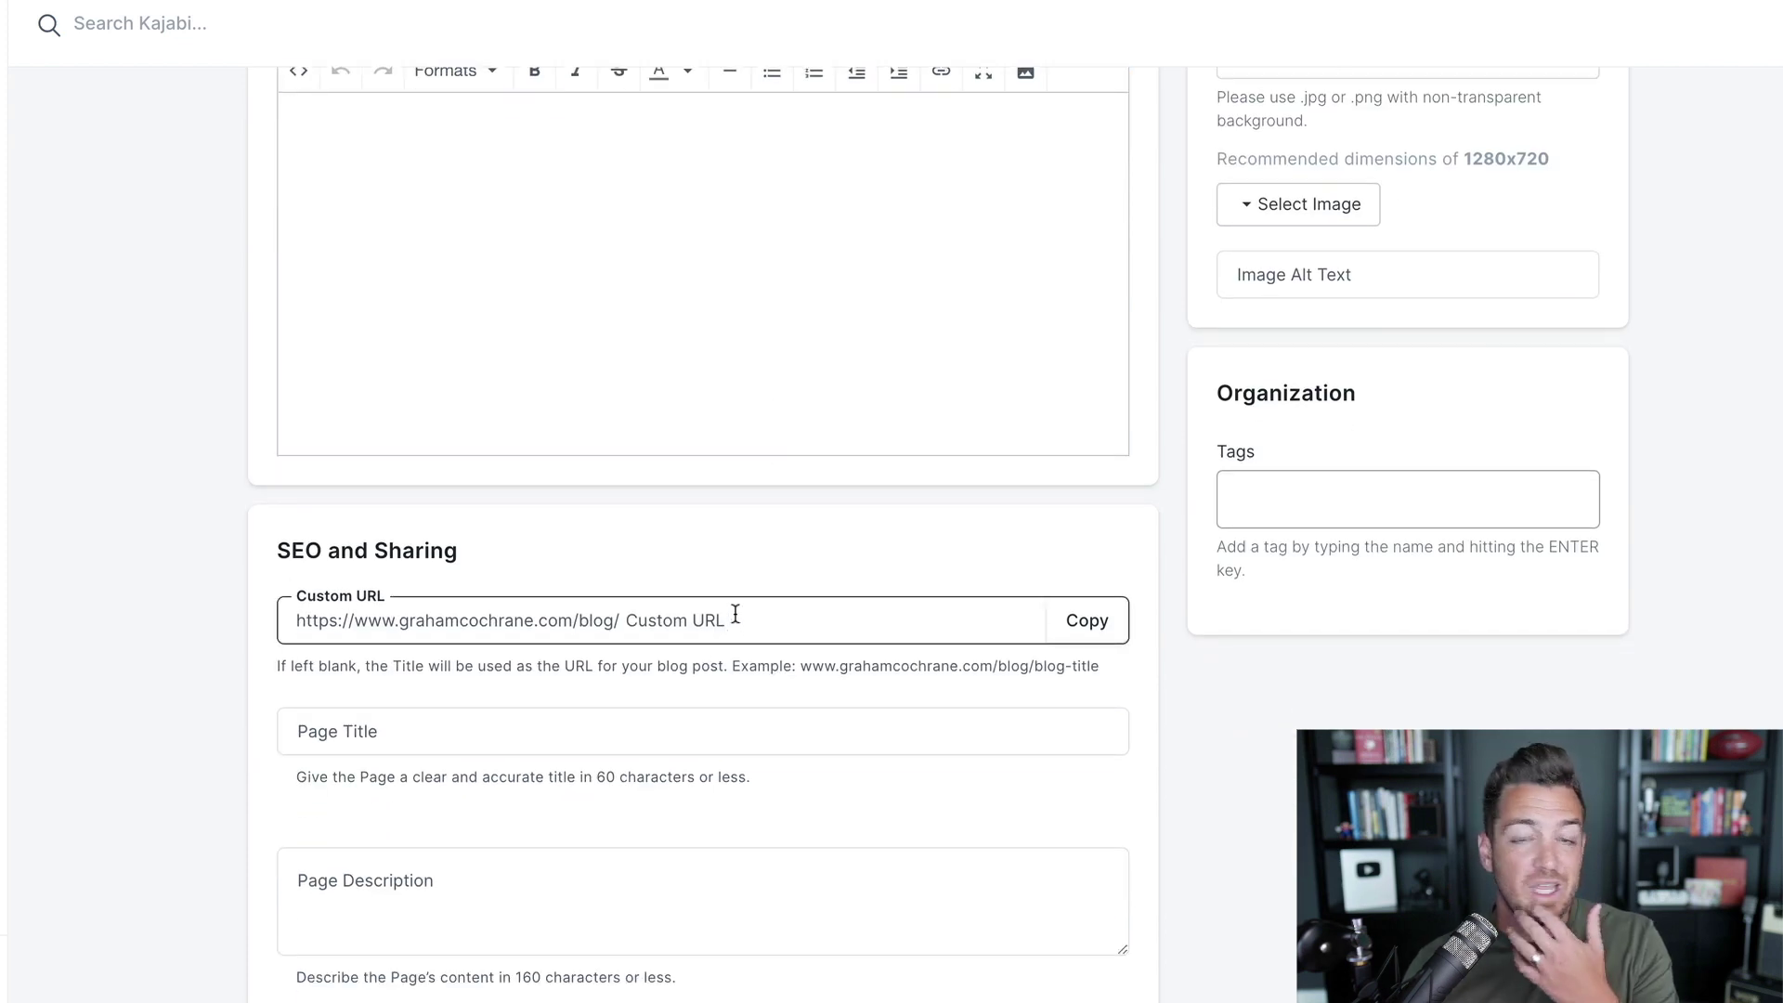
{"action": "scroll", "coordinate": [732, 617], "scroll_direction": "up", "scroll_amount": 1}
{"action": "left_click", "coordinate": [618, 742]}
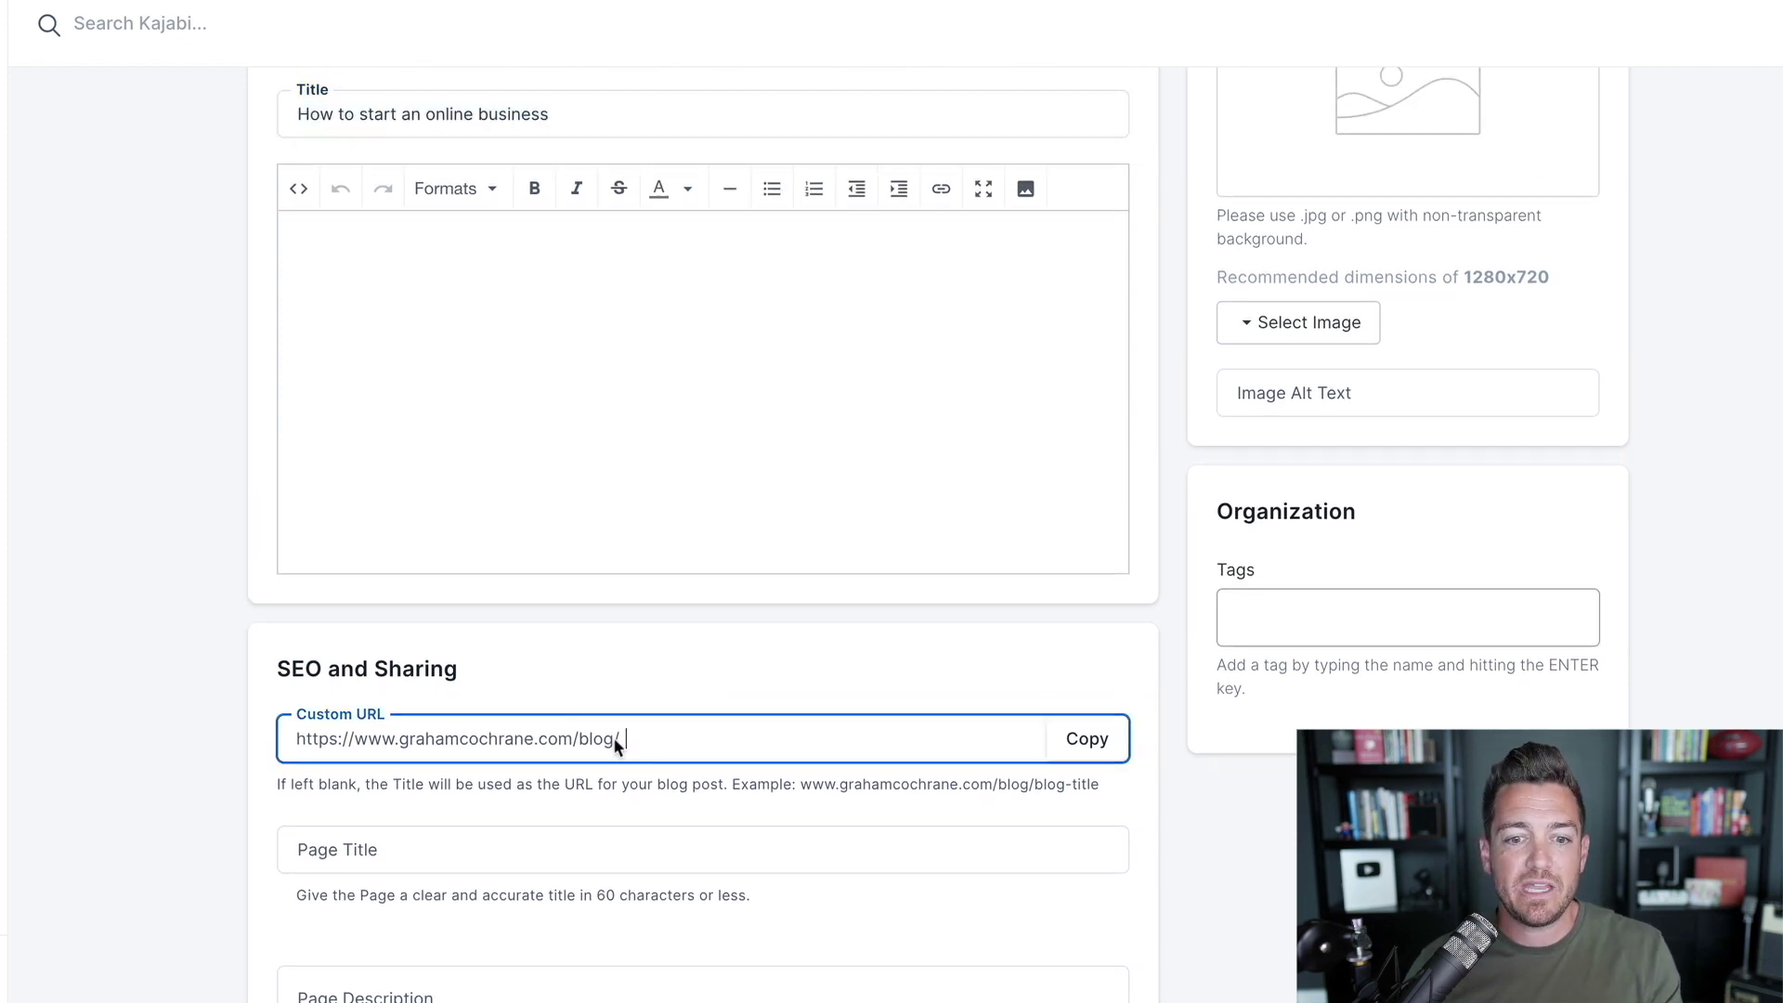
{"action": "type", "text": "onlinebusiness"}
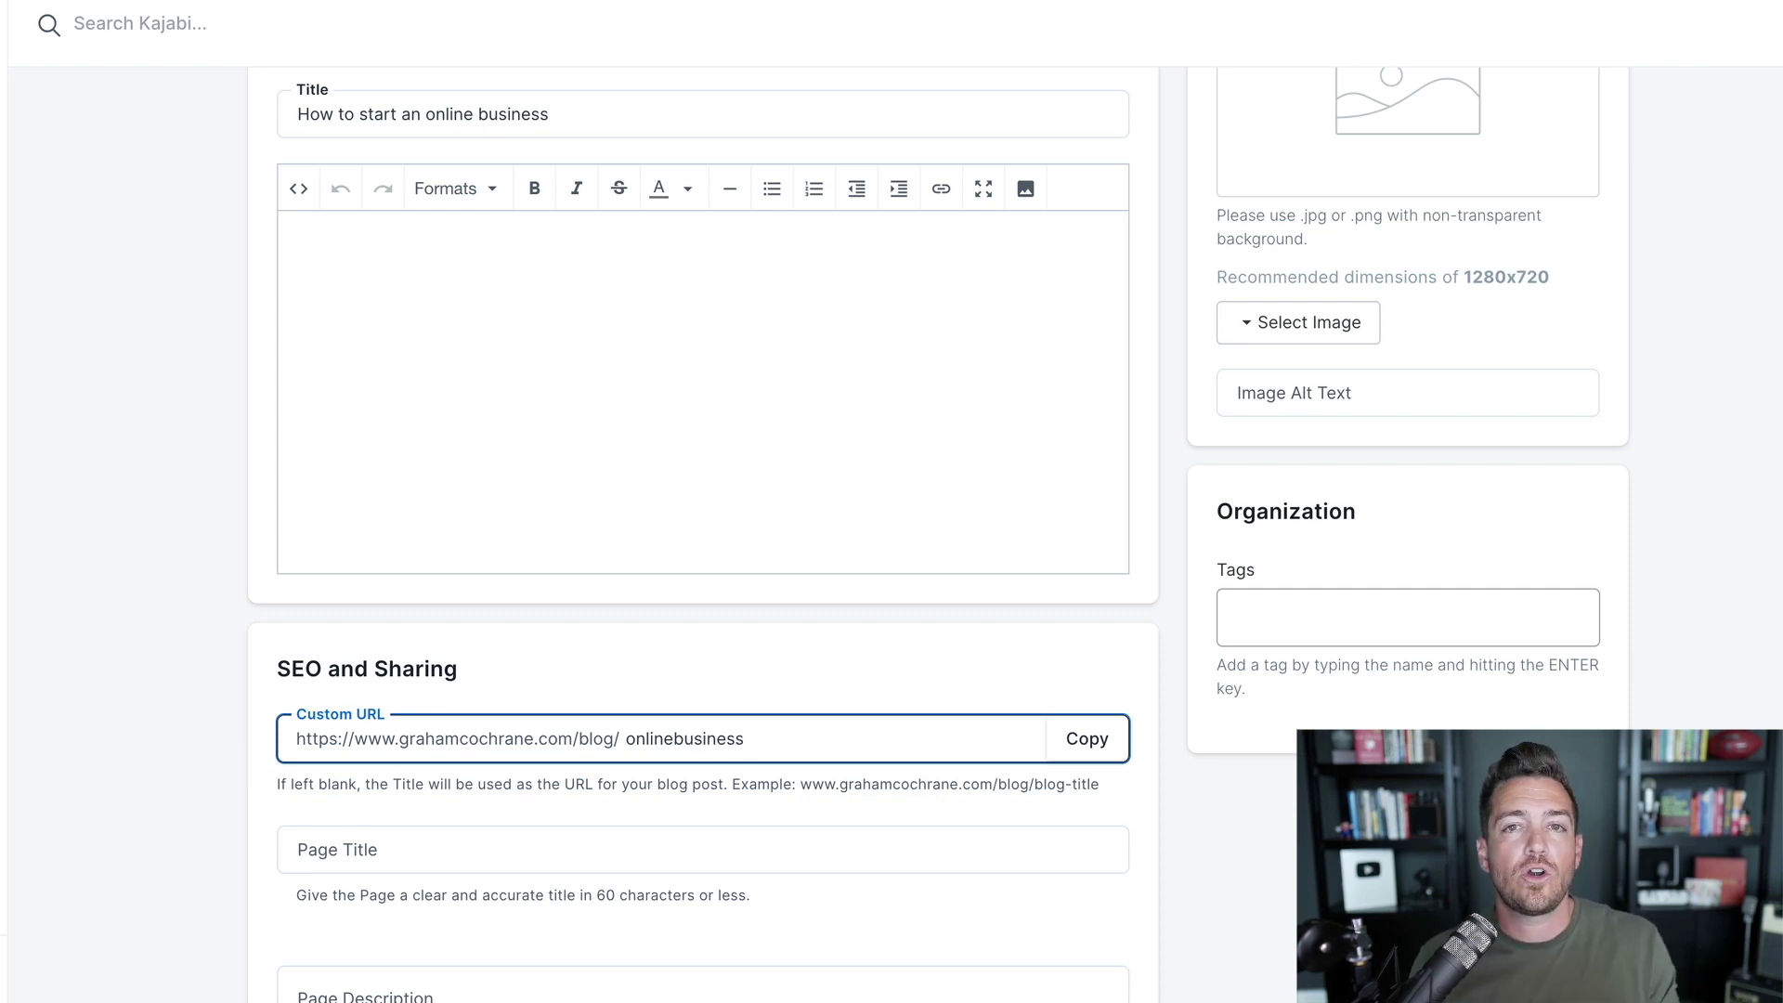
- Look at the empty page title and page description fields in the SEO settings
{"action": "scroll", "coordinate": [1148, 821], "scroll_direction": "down", "scroll_amount": 2}
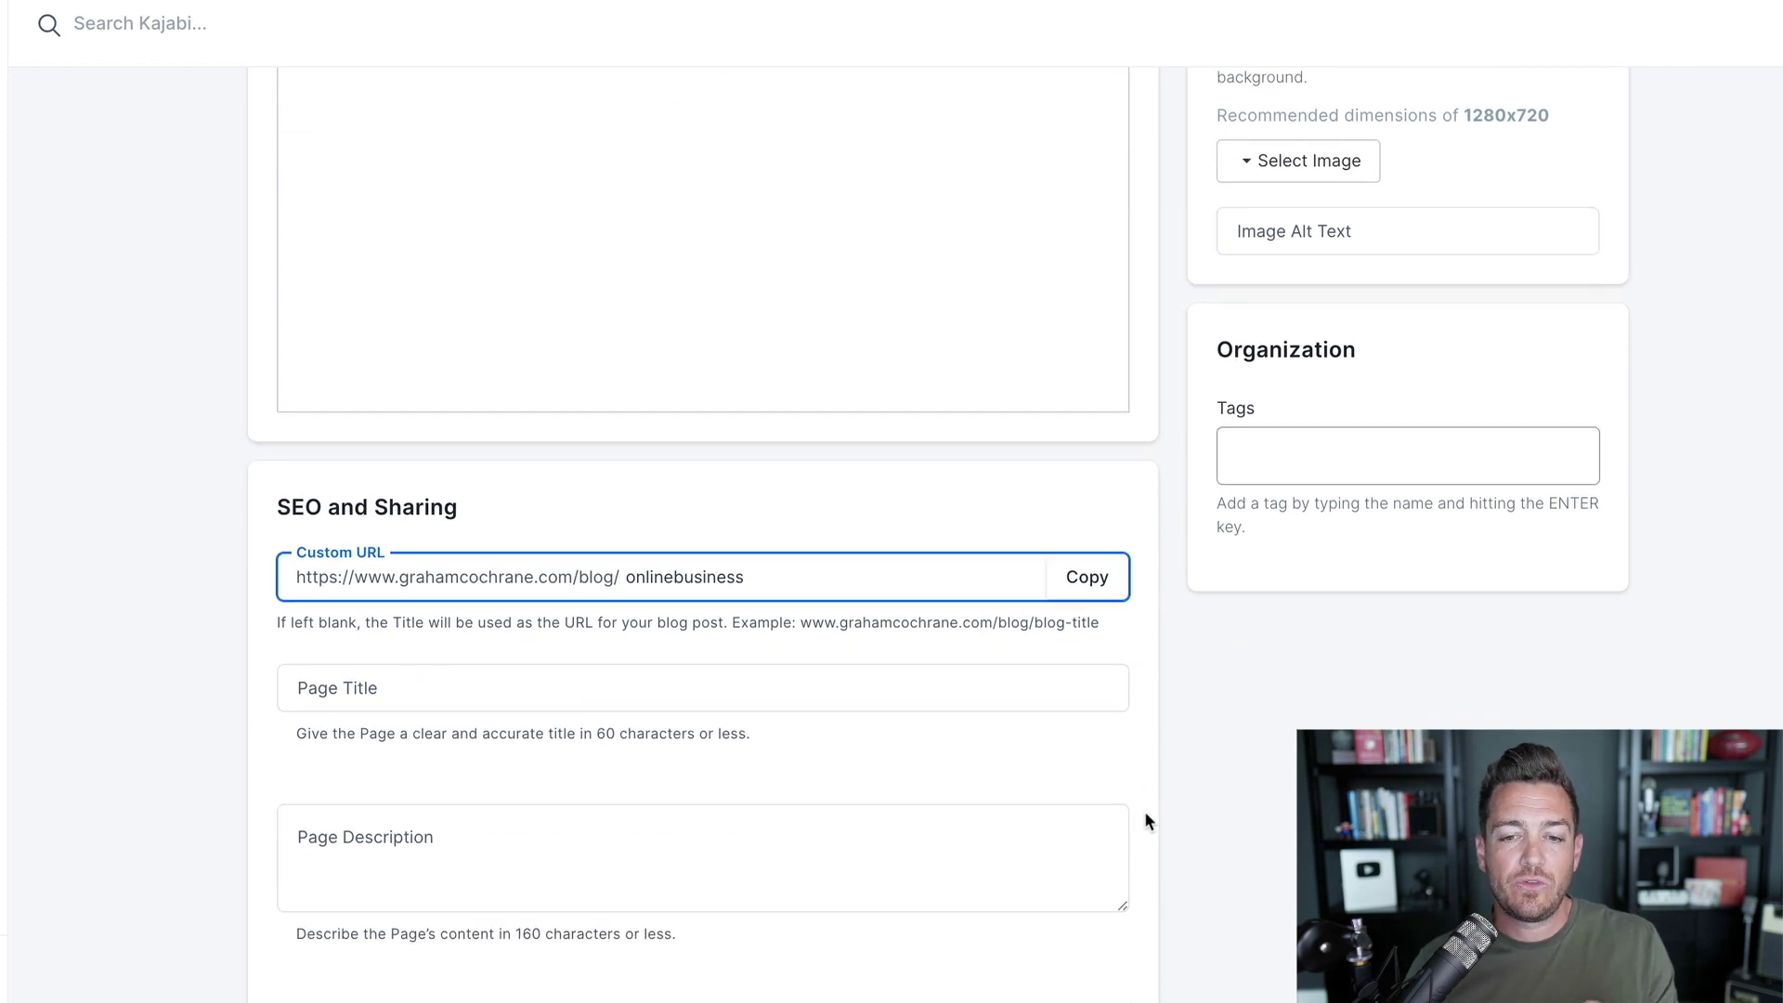
{"action": "scroll", "coordinate": [796, 599], "scroll_direction": "down", "scroll_amount": 2}
{"action": "left_click", "coordinate": [446, 546]}
{"action": "scroll", "coordinate": [446, 549], "scroll_direction": "down", "scroll_amount": 1}
{"action": "left_click", "coordinate": [439, 578]}
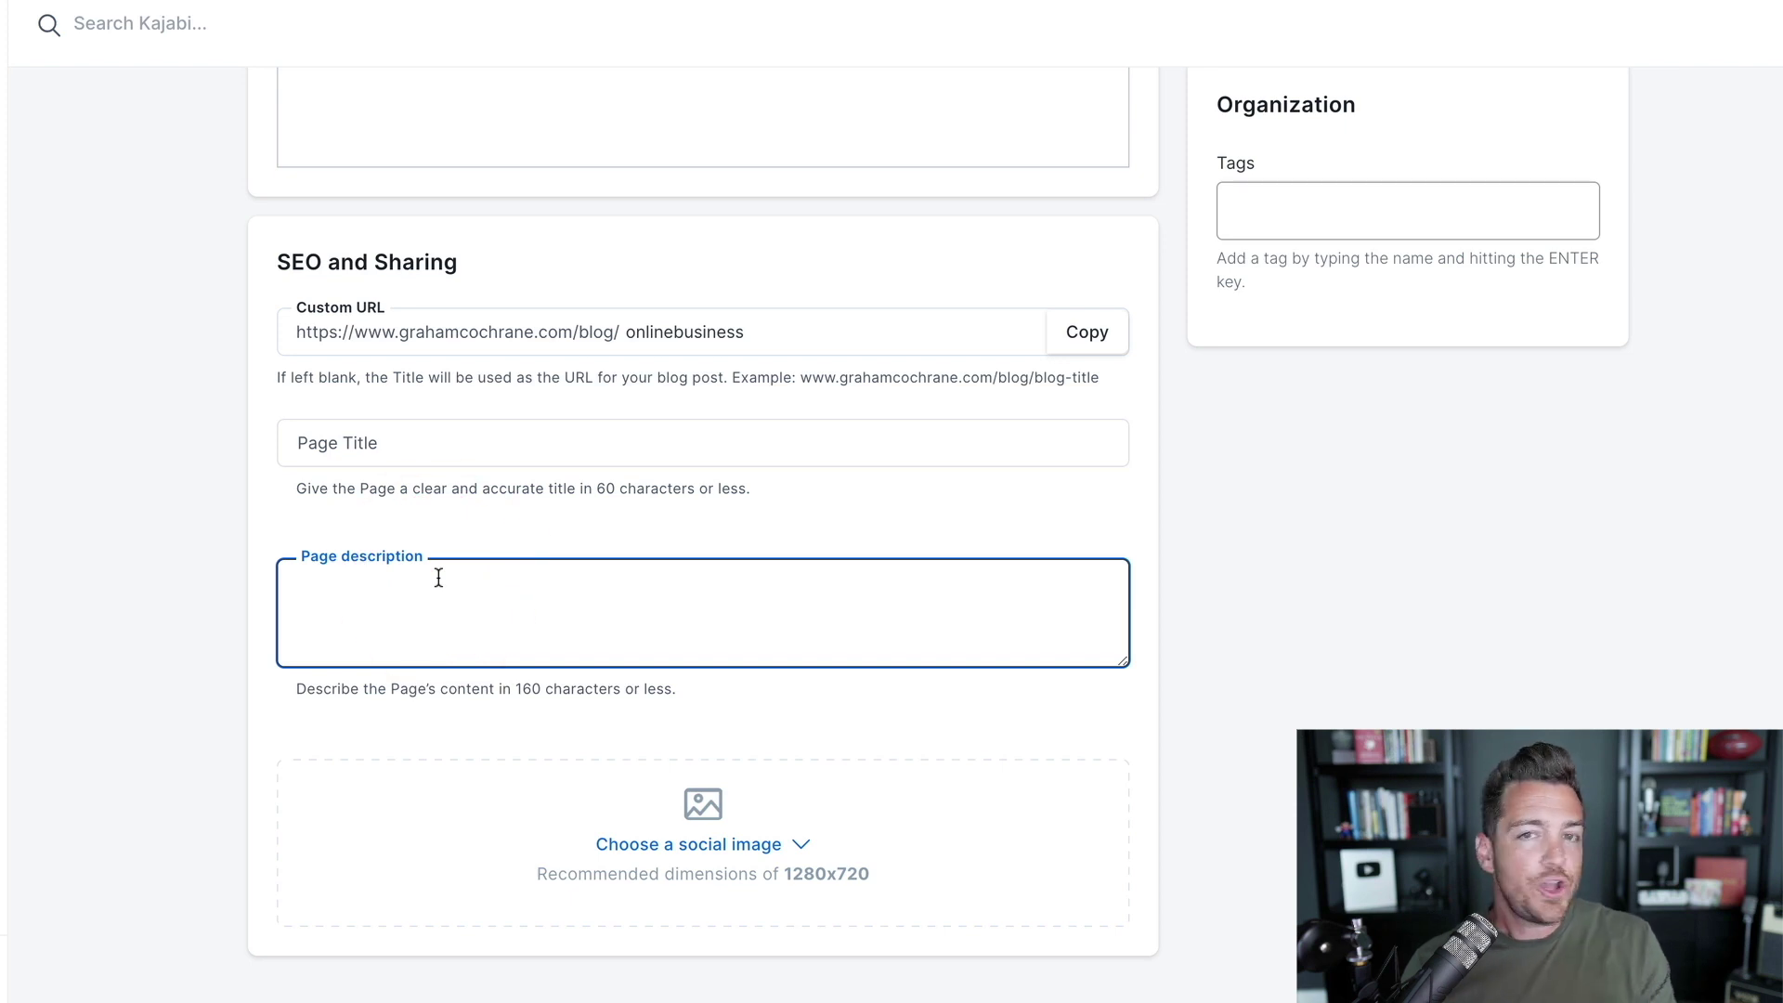
{"action": "left_click", "coordinate": [381, 447]}
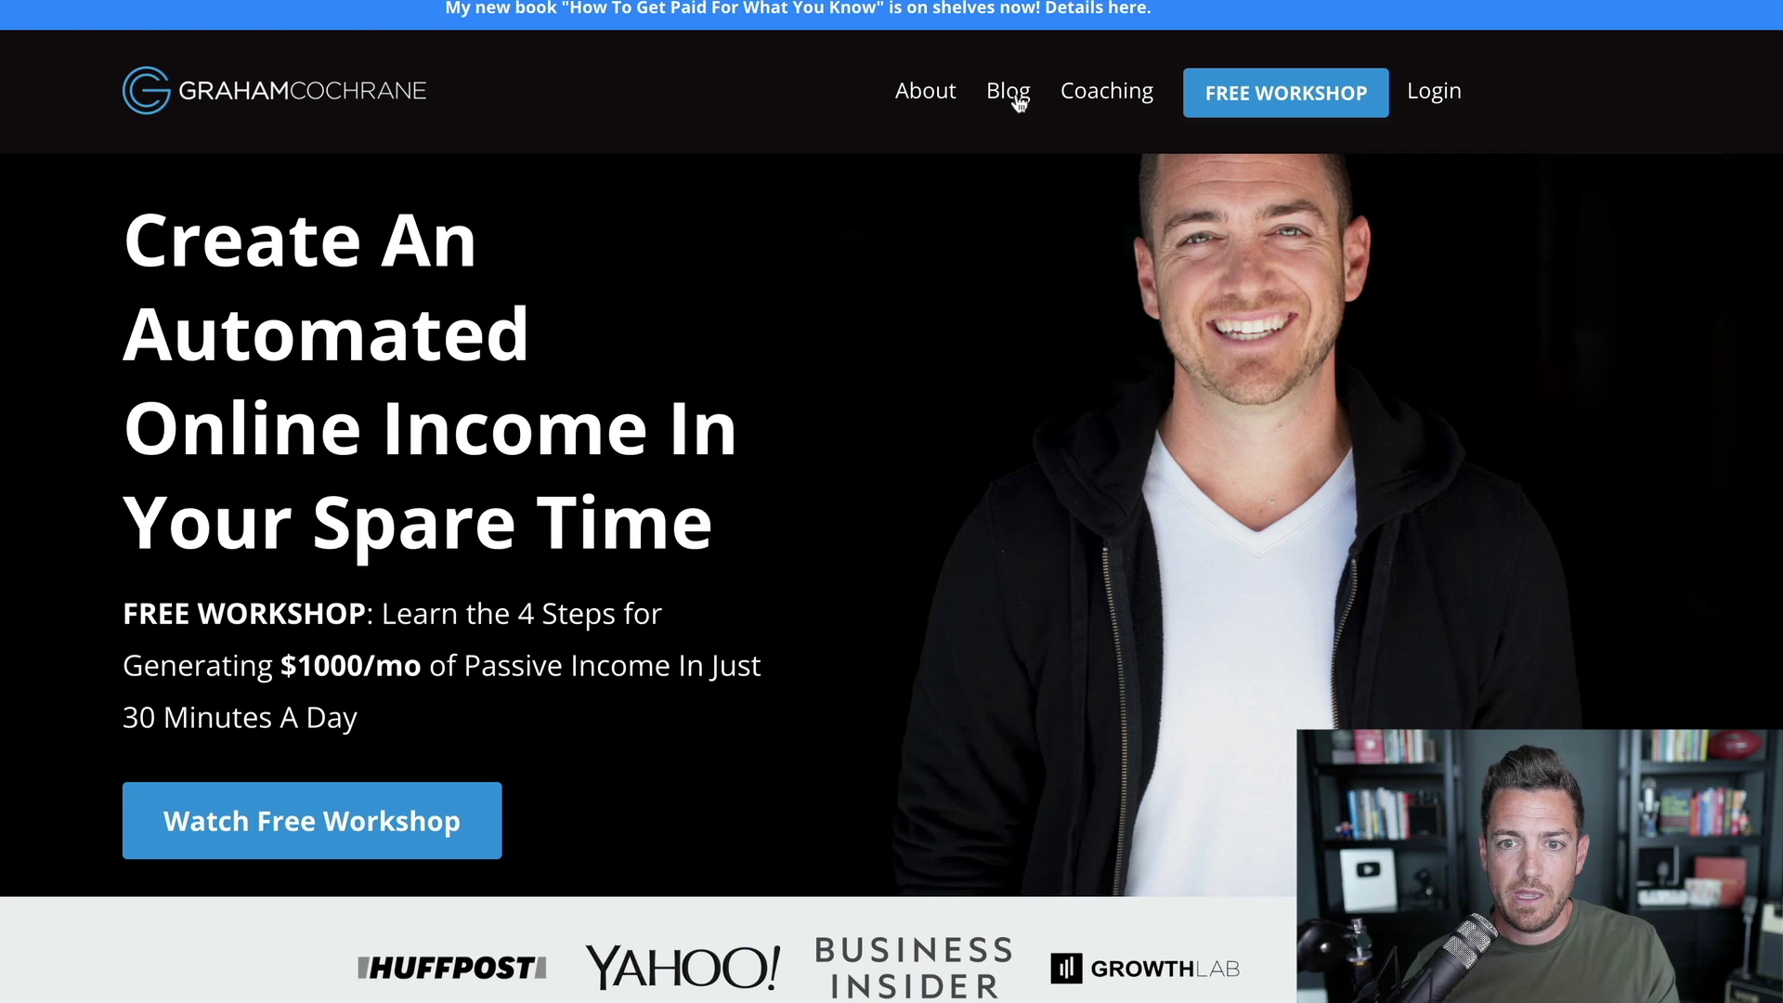
- Switch to the live website and open the blog post "How To Achieve All Your Goals In 2022"
{"action": "left_click", "coordinate": [1017, 100]}
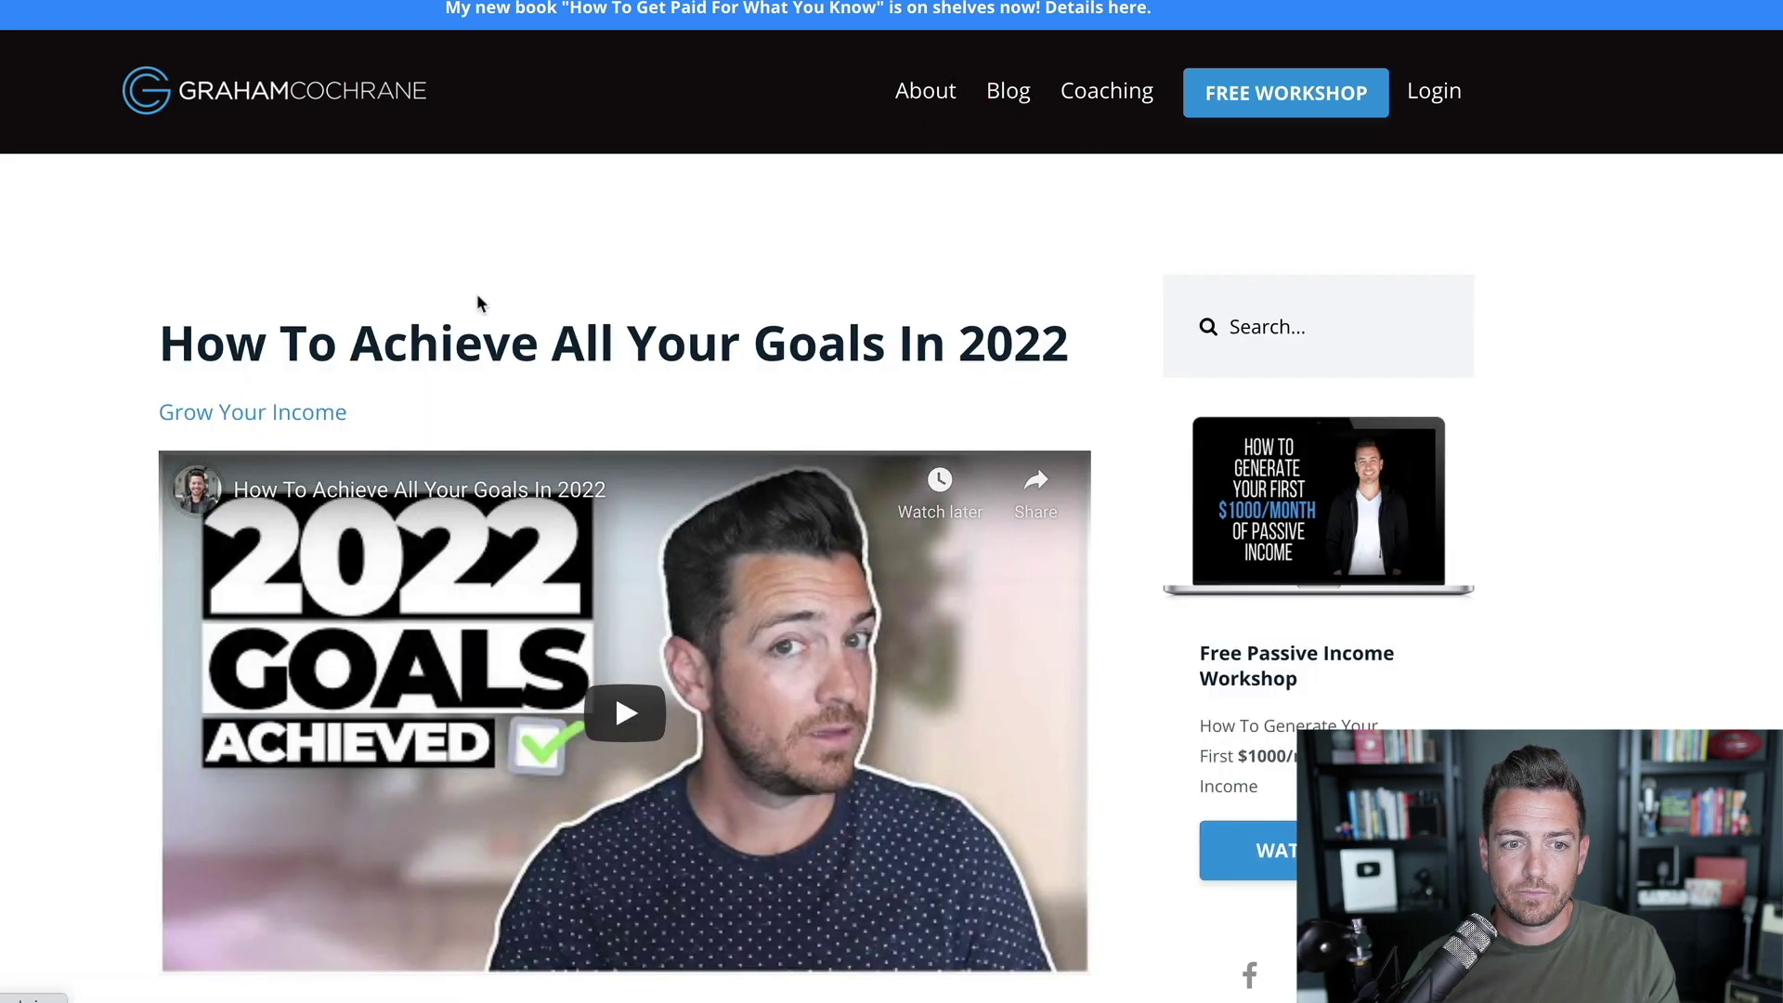
{"action": "left_click", "coordinate": [402, 346]}
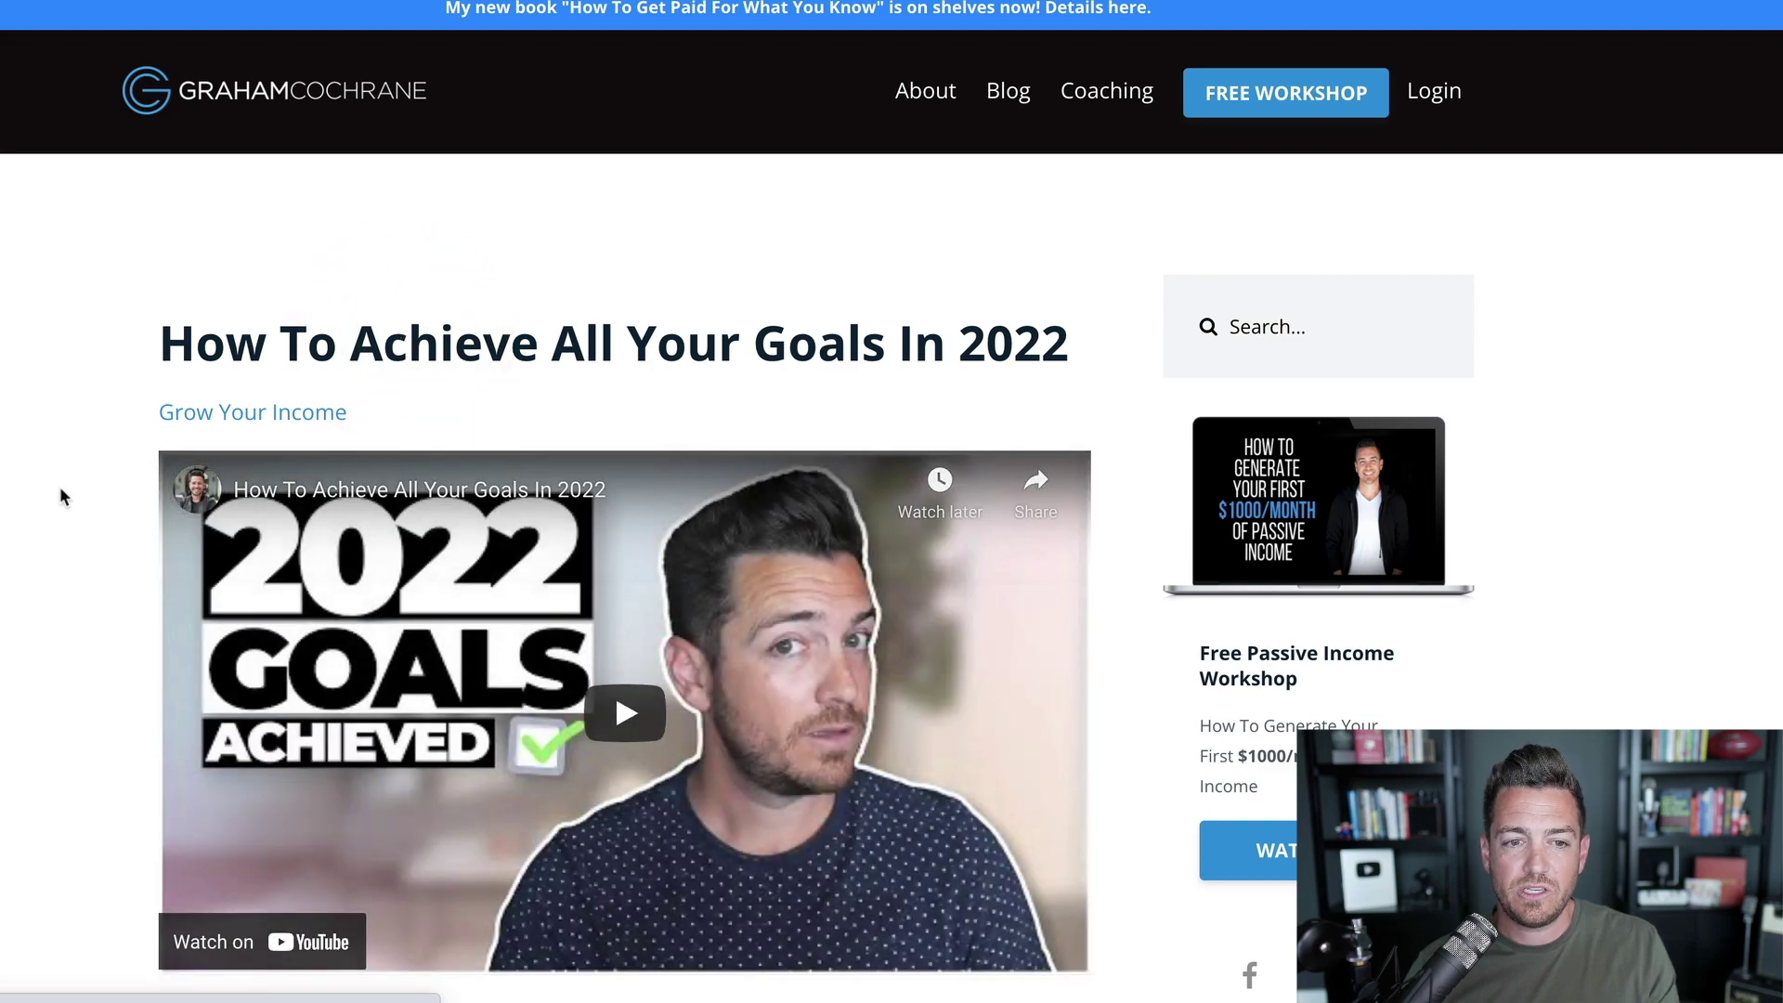
{"action": "scroll", "coordinate": [59, 487], "scroll_direction": "down", "scroll_amount": 4}
{"action": "scroll", "coordinate": [59, 487], "scroll_direction": "up", "scroll_amount": 4}
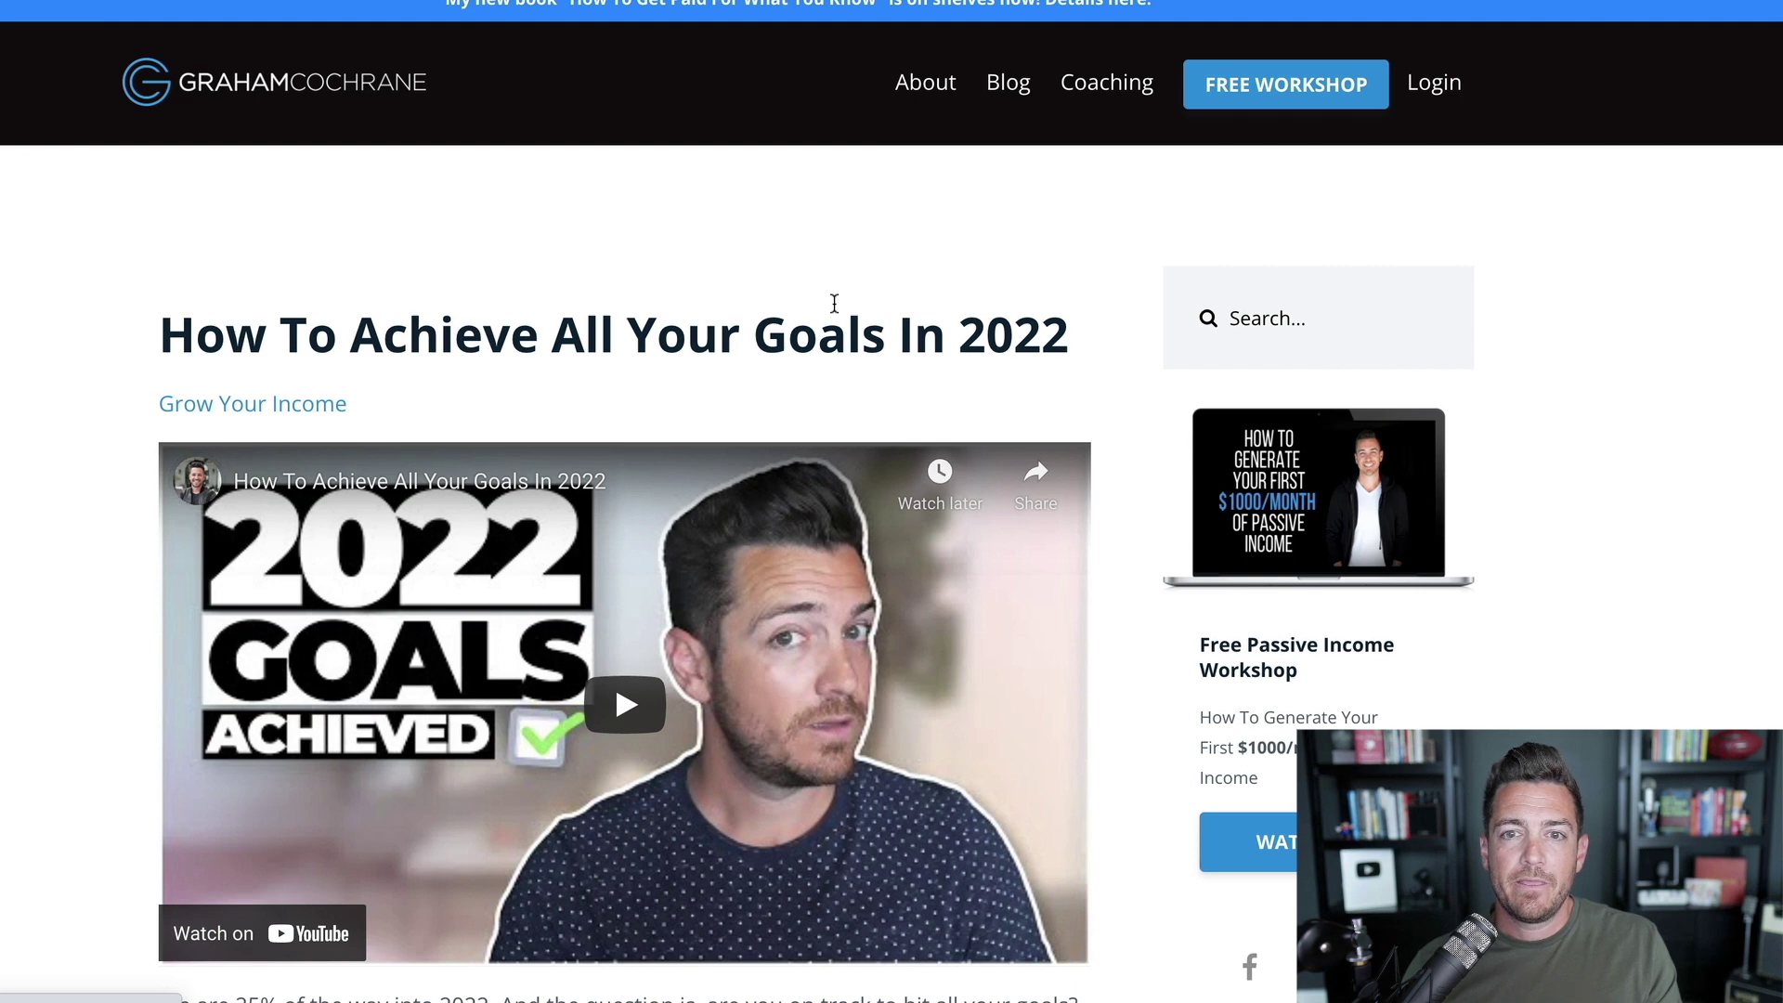
- Compare the published post's headline with the slug at the end of its web address
{"action": "left_click_drag", "start_coordinate": [165, 334], "coordinate": [1073, 345]}
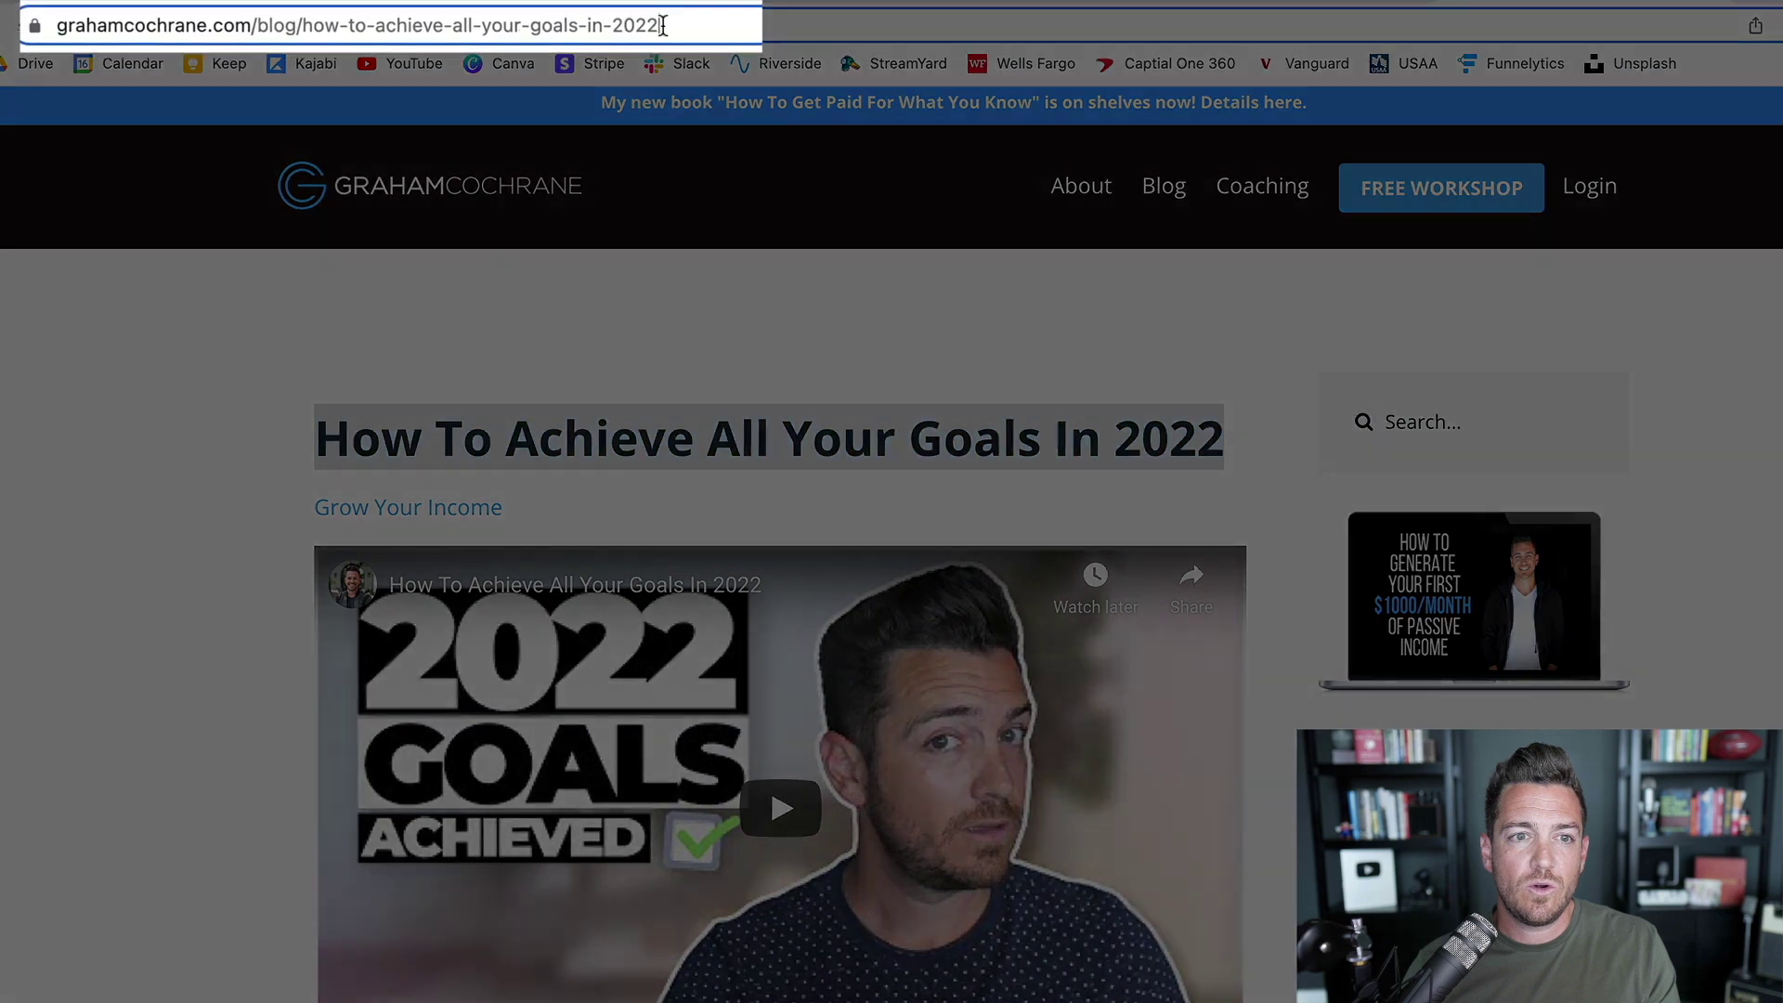
{"action": "left_click_drag", "start_coordinate": [663, 25], "coordinate": [299, 26]}
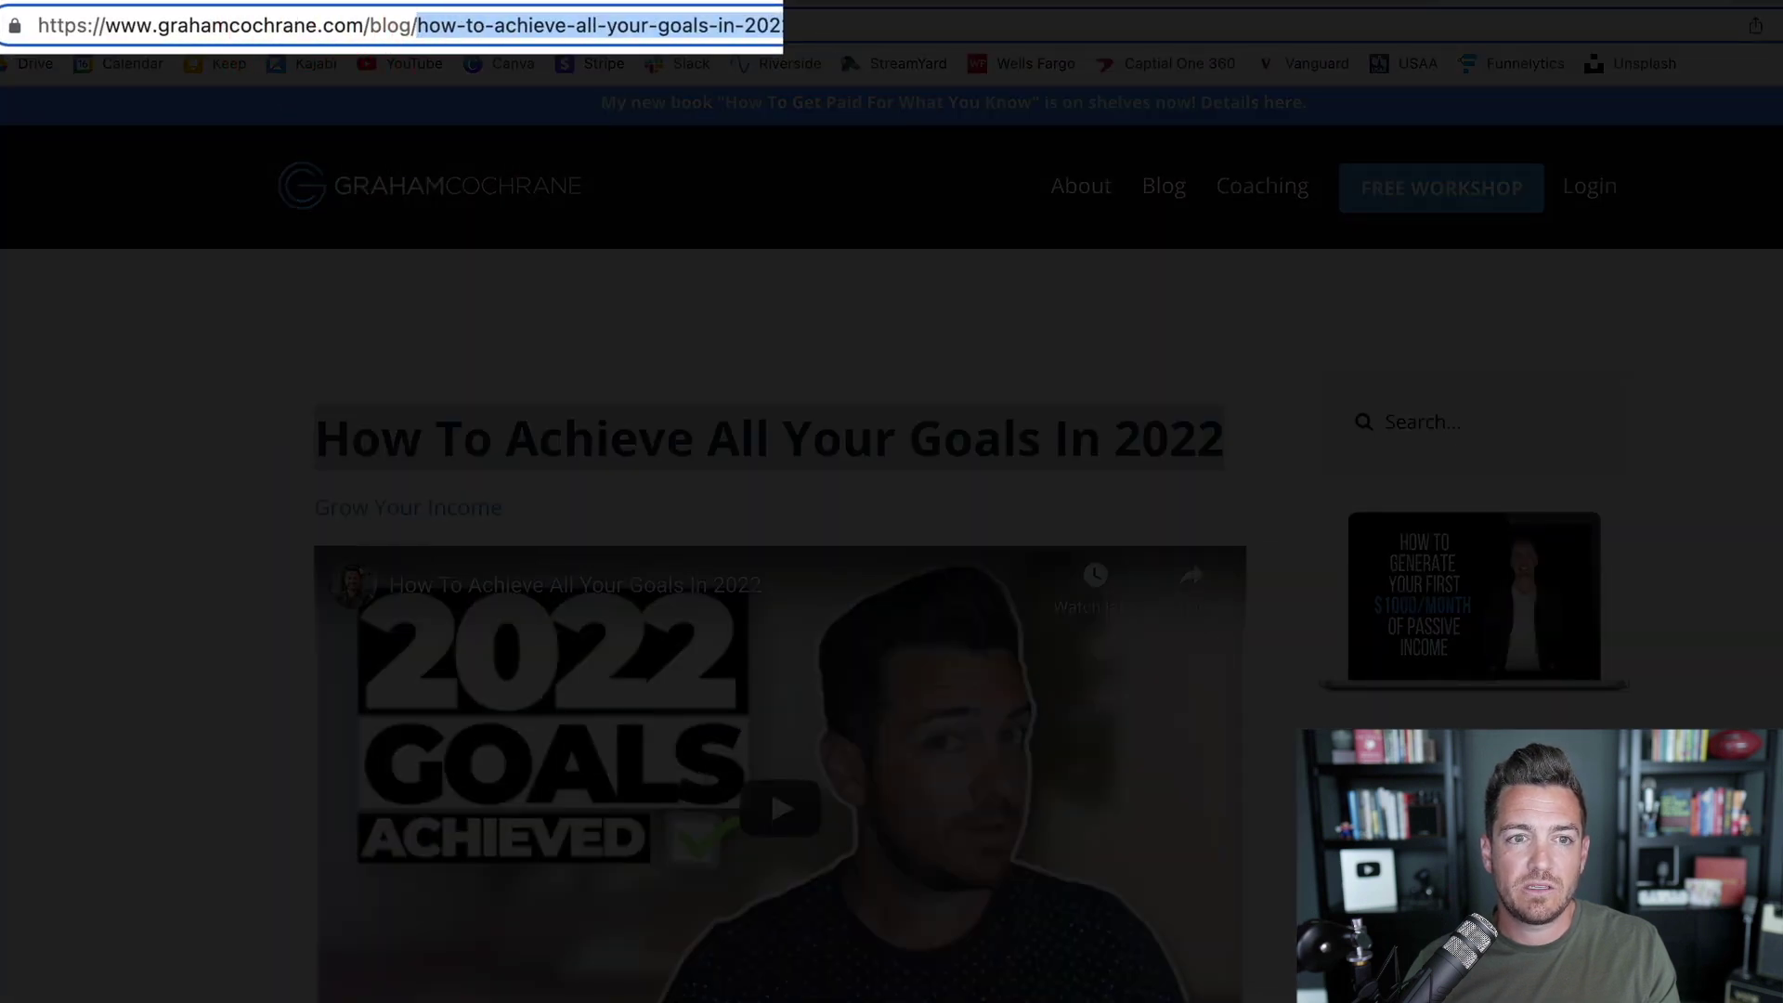
{"action": "left_click", "coordinate": [752, 25]}
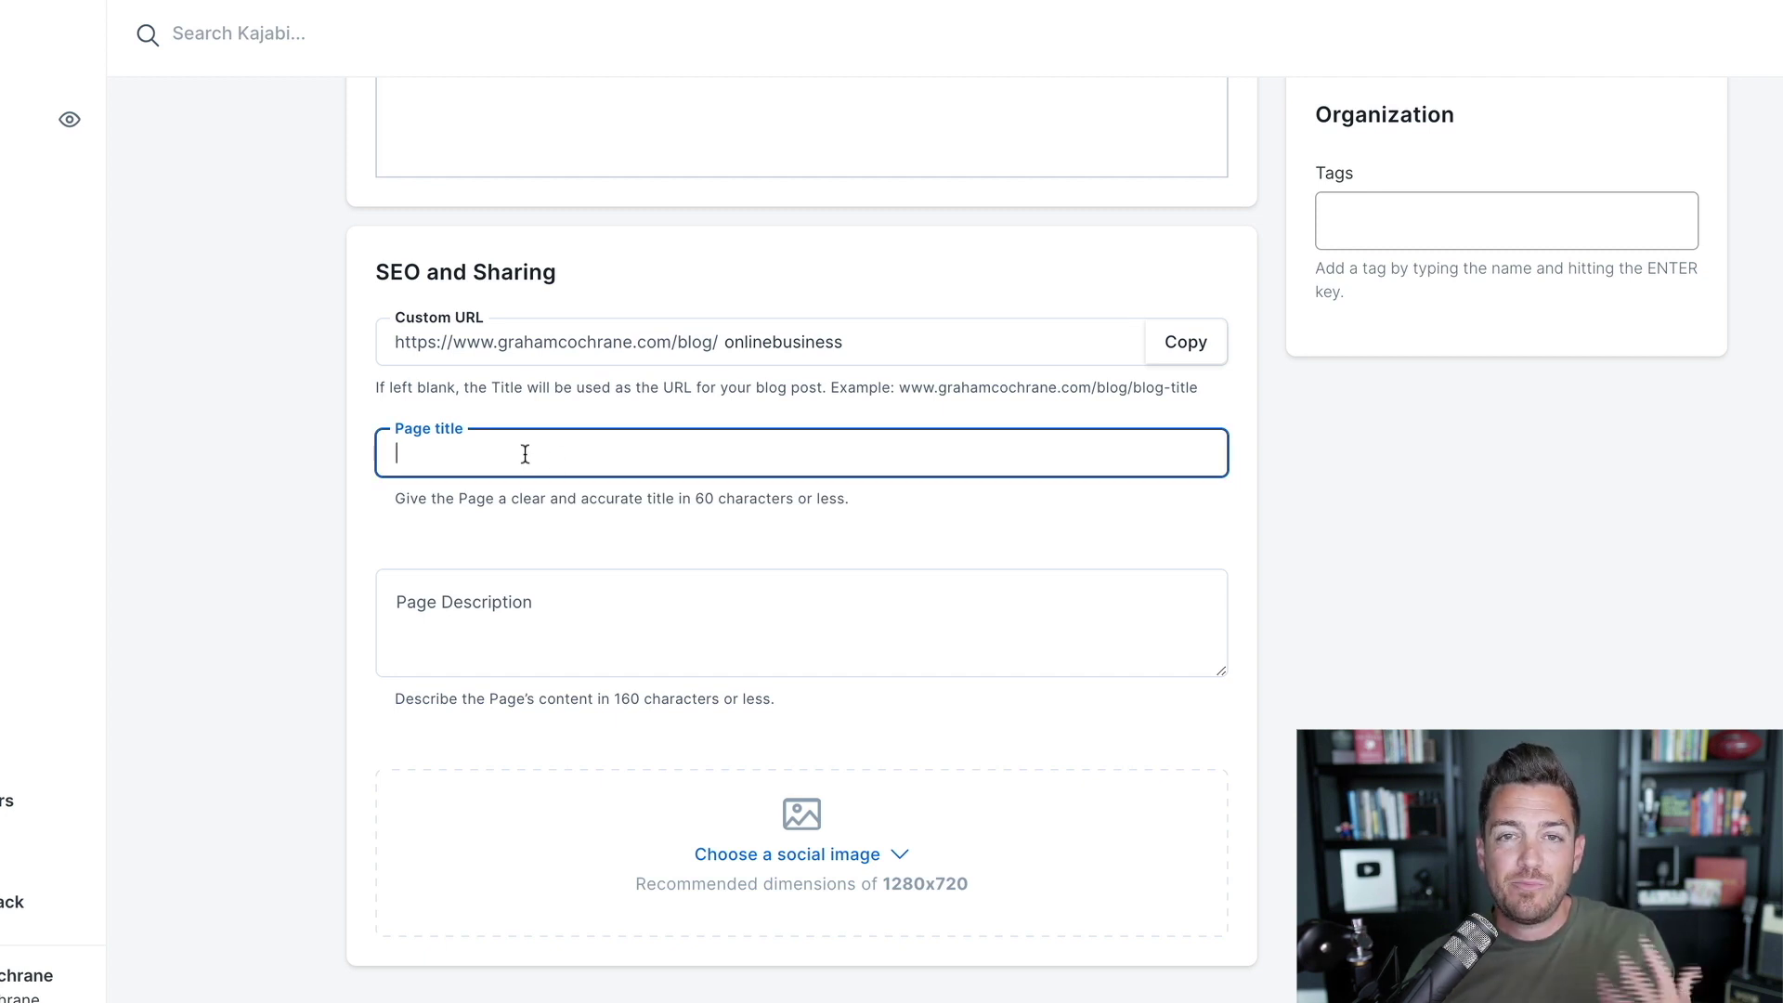
- Return to the new post in Kajabi and examine its page title, page description and social image options
{"action": "left_click", "coordinate": [521, 583]}
{"action": "left_click", "coordinate": [545, 525]}
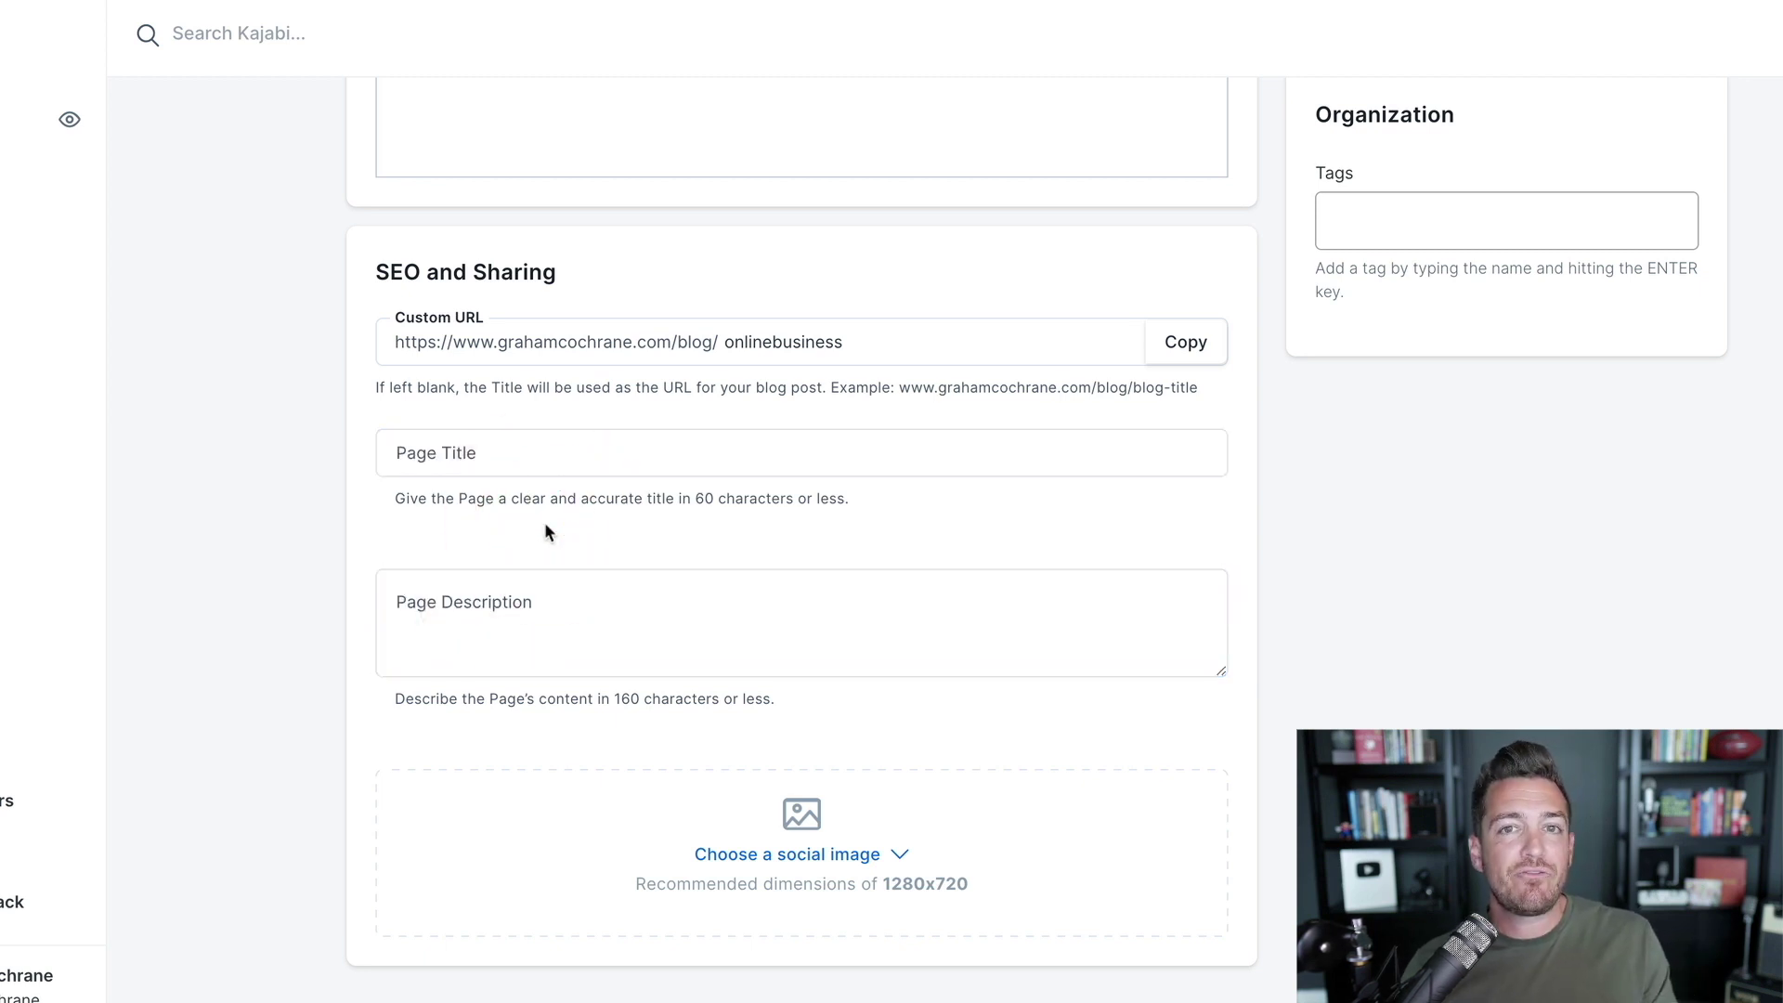
{"action": "left_click", "coordinate": [505, 634]}
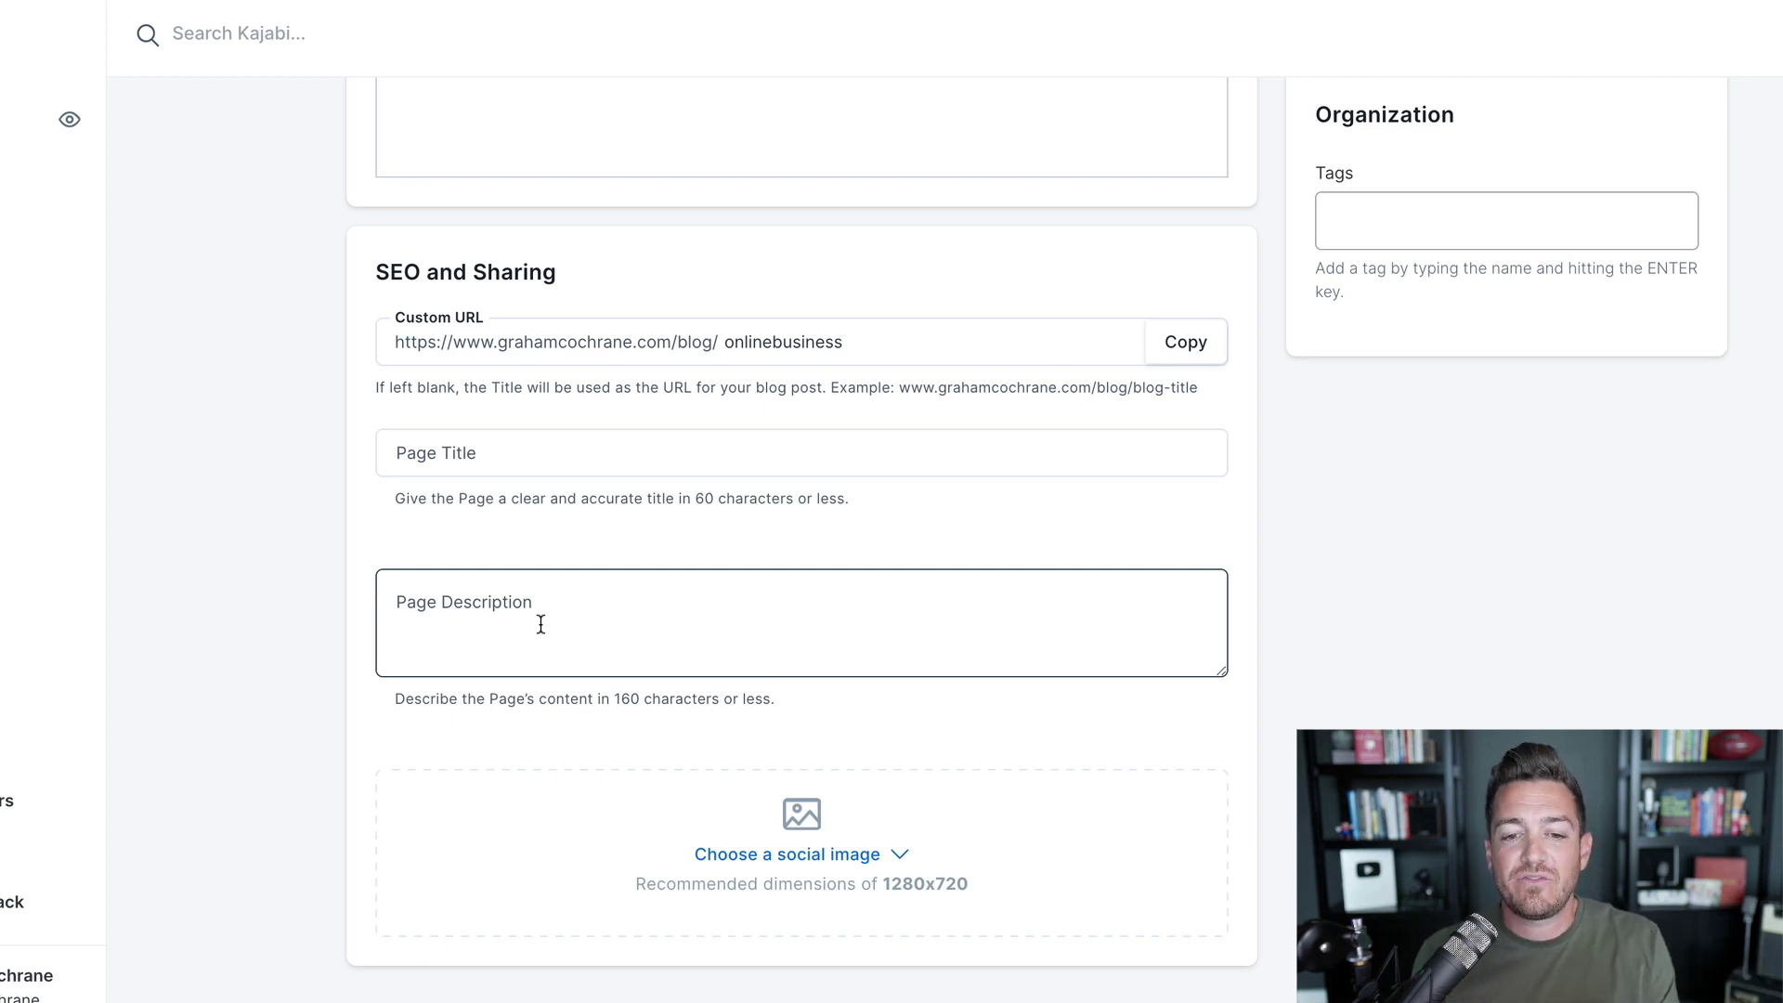
{"action": "scroll", "coordinate": [743, 641], "scroll_direction": "down", "scroll_amount": 1}
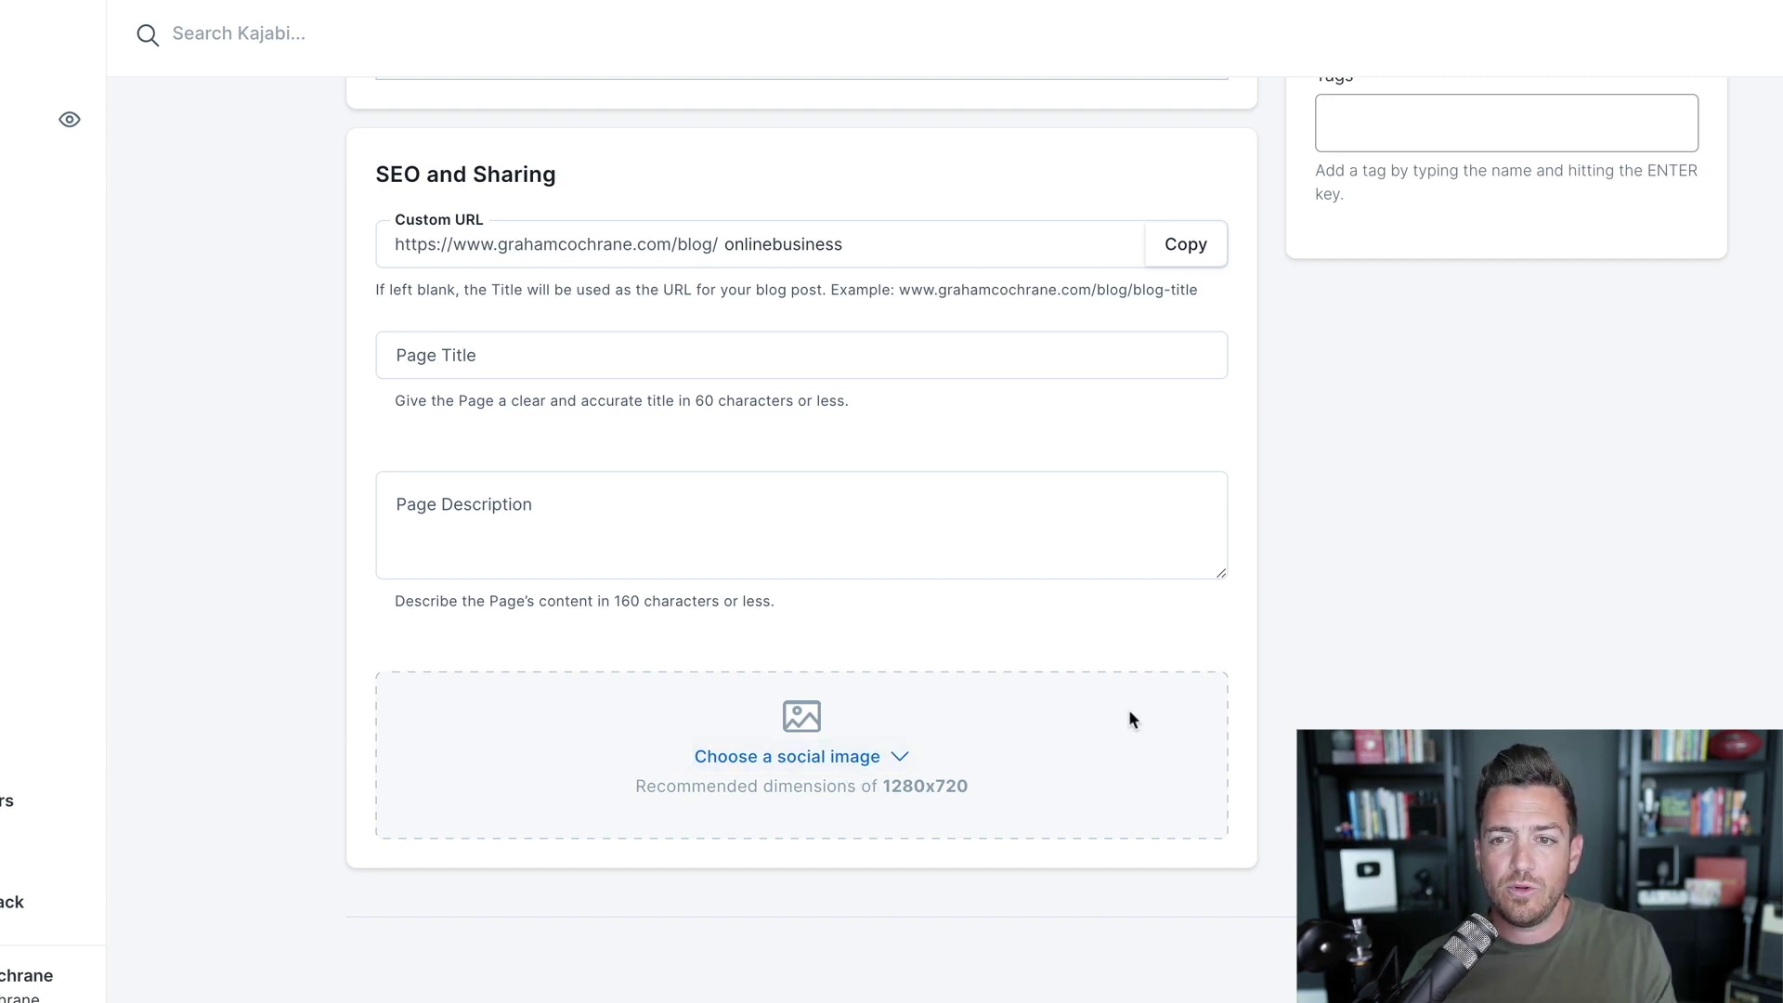
{"action": "scroll", "coordinate": [1097, 721], "scroll_direction": "up", "scroll_amount": 9}
{"action": "scroll", "coordinate": [1172, 767], "scroll_direction": "up", "scroll_amount": 3}
{"action": "scroll", "coordinate": [1172, 767], "scroll_direction": "down", "scroll_amount": 10}
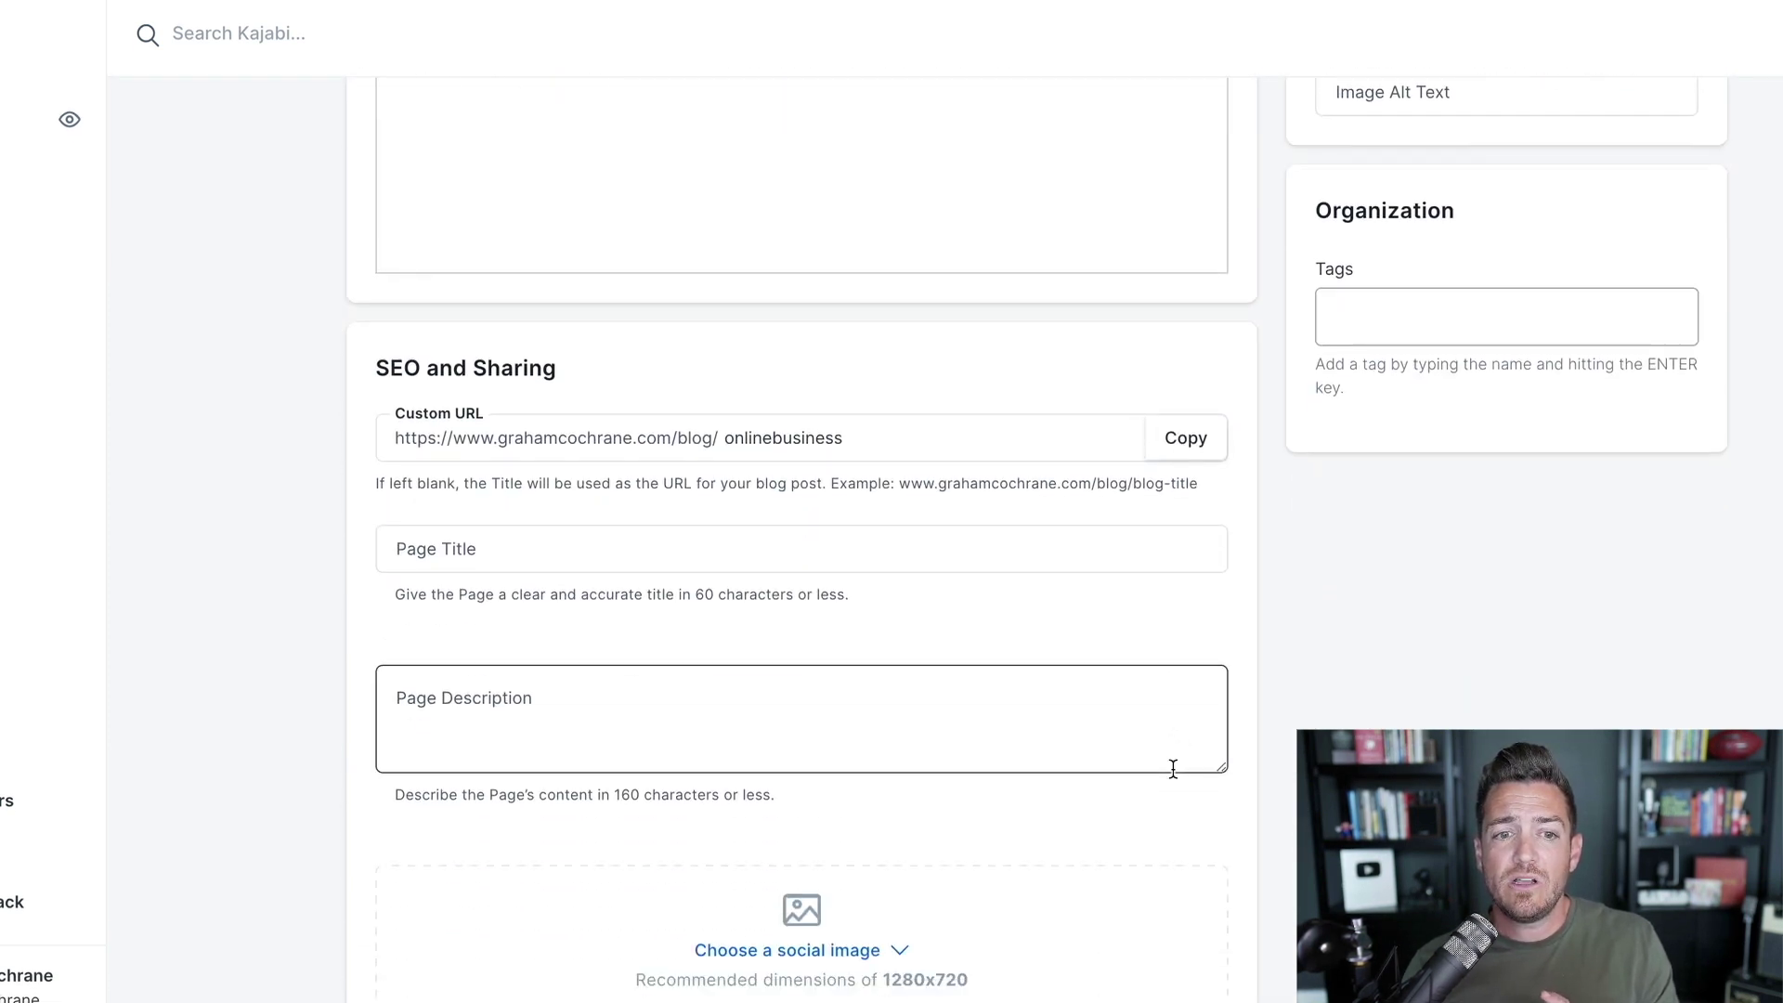
{"action": "scroll", "coordinate": [1172, 767], "scroll_direction": "up", "scroll_amount": 1}
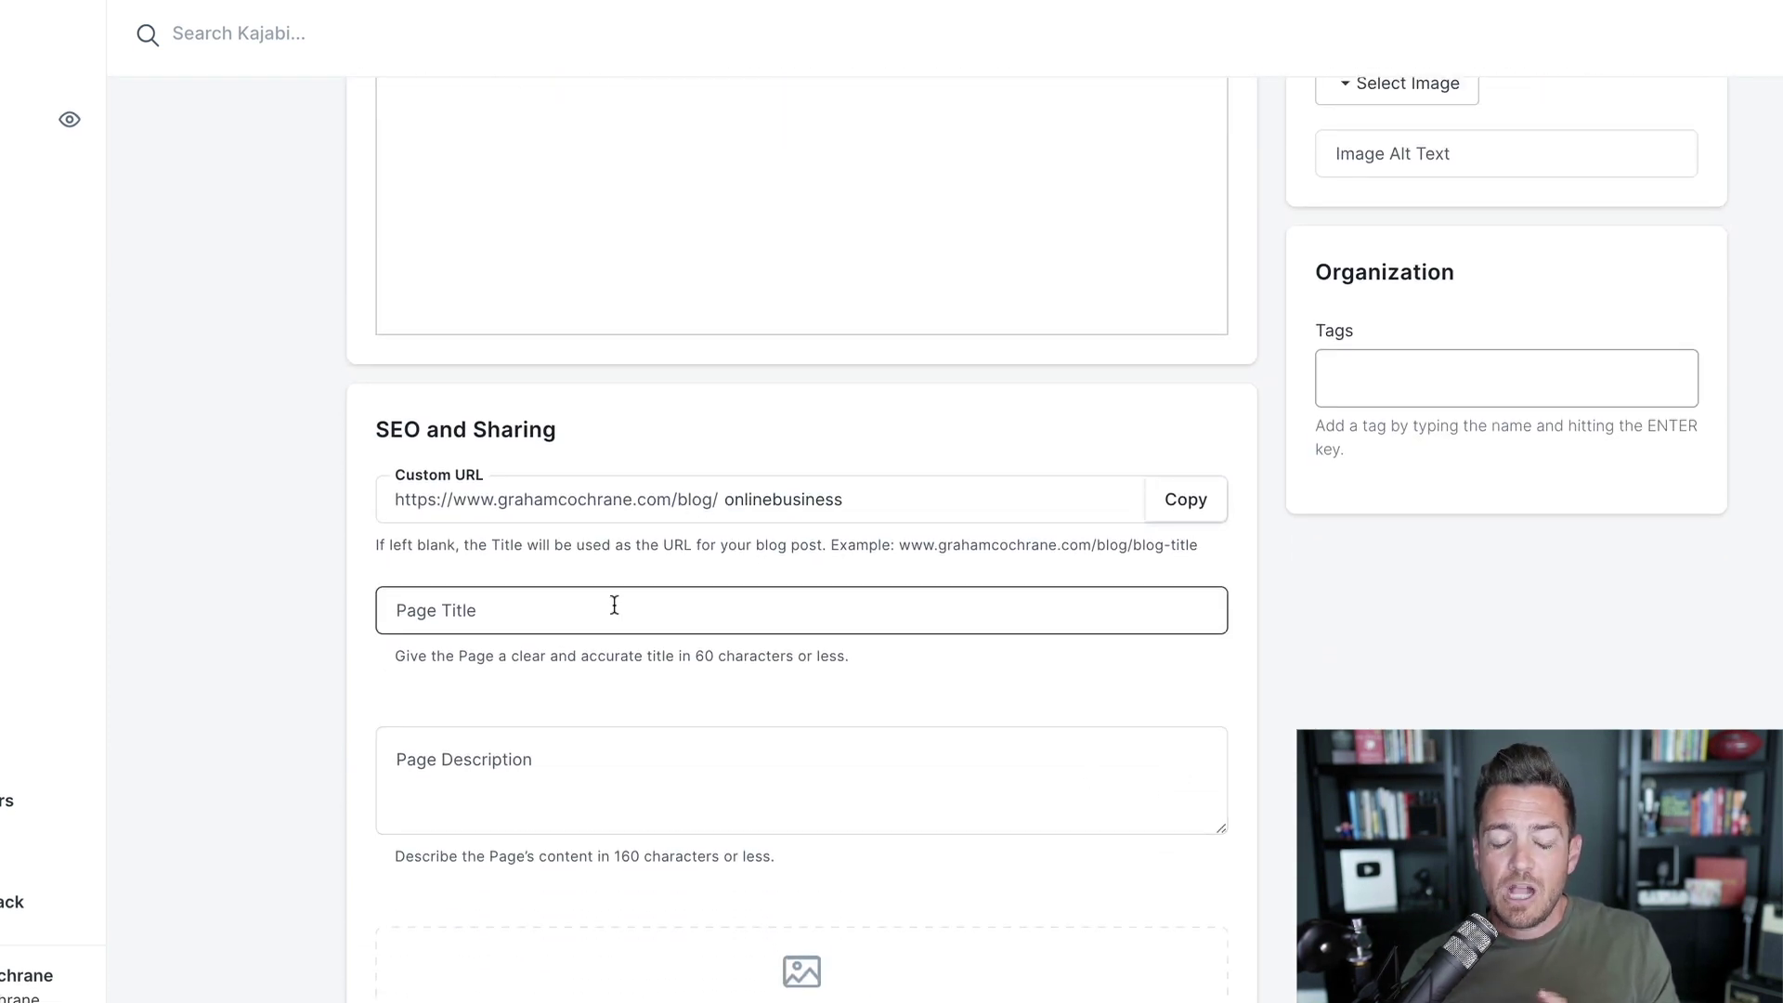
- Examine the social image option, the blog image settings and the image alt text field of the new post
{"action": "scroll", "coordinate": [617, 605], "scroll_direction": "down", "scroll_amount": 3}
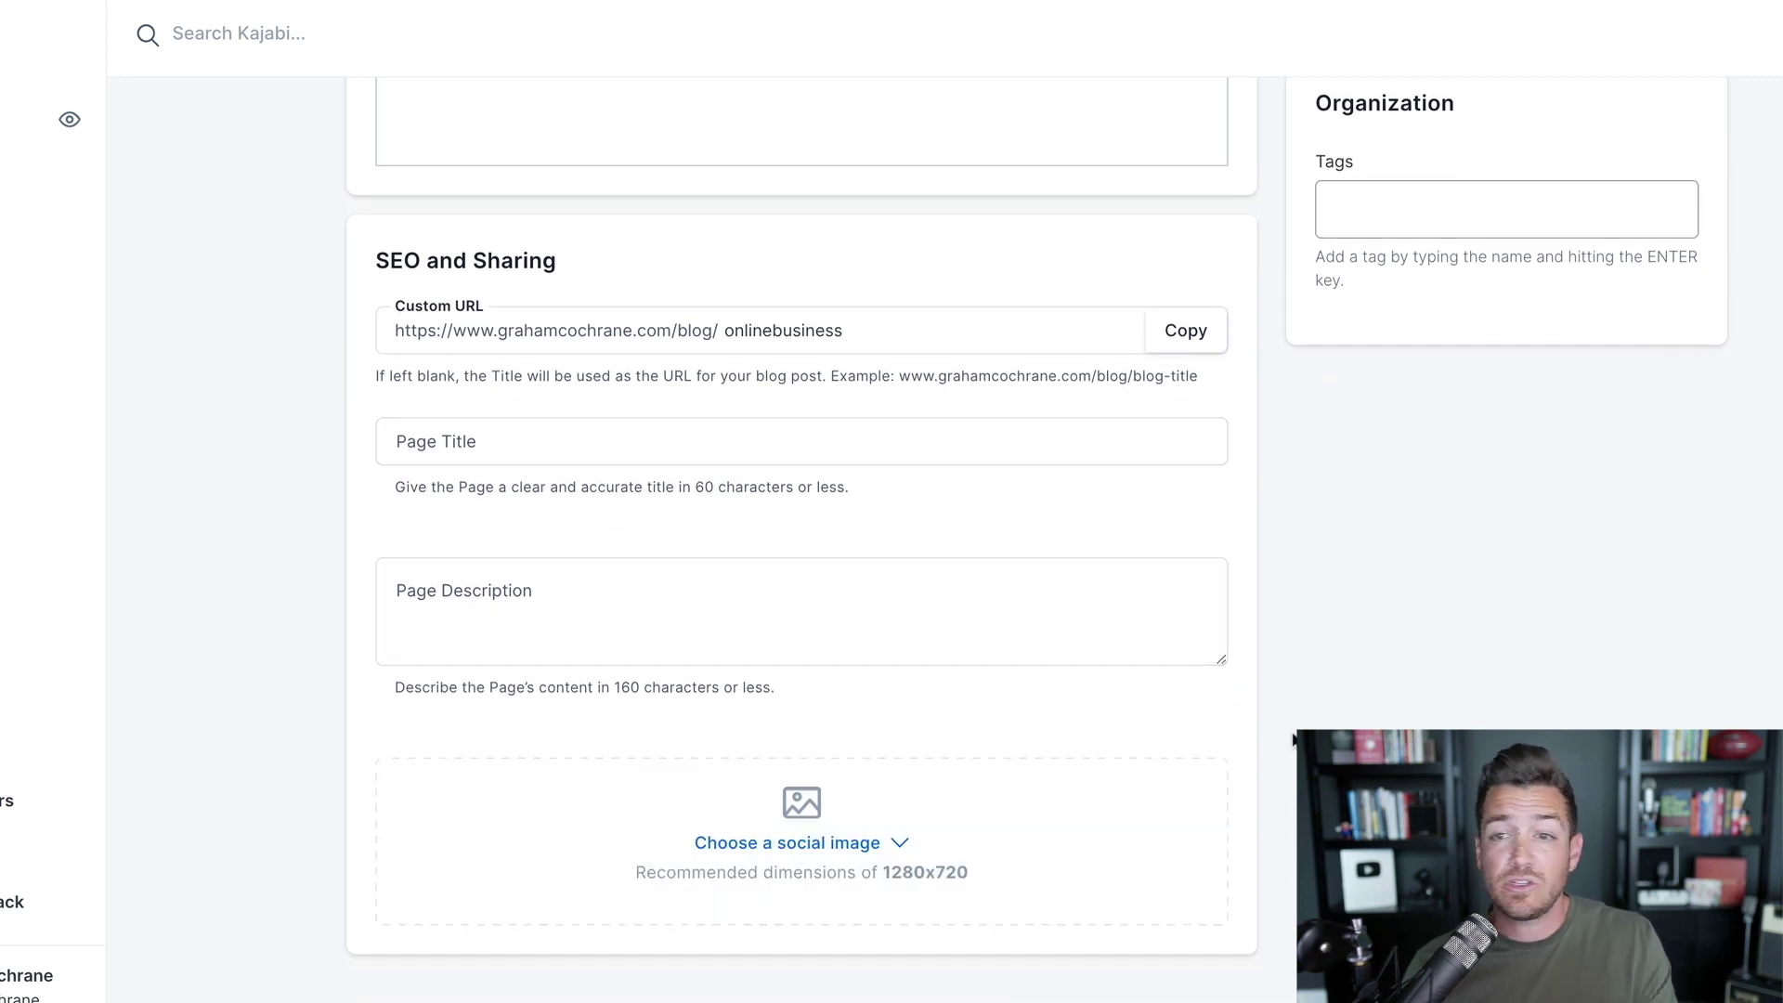
{"action": "scroll", "coordinate": [1293, 743], "scroll_direction": "up", "scroll_amount": 5}
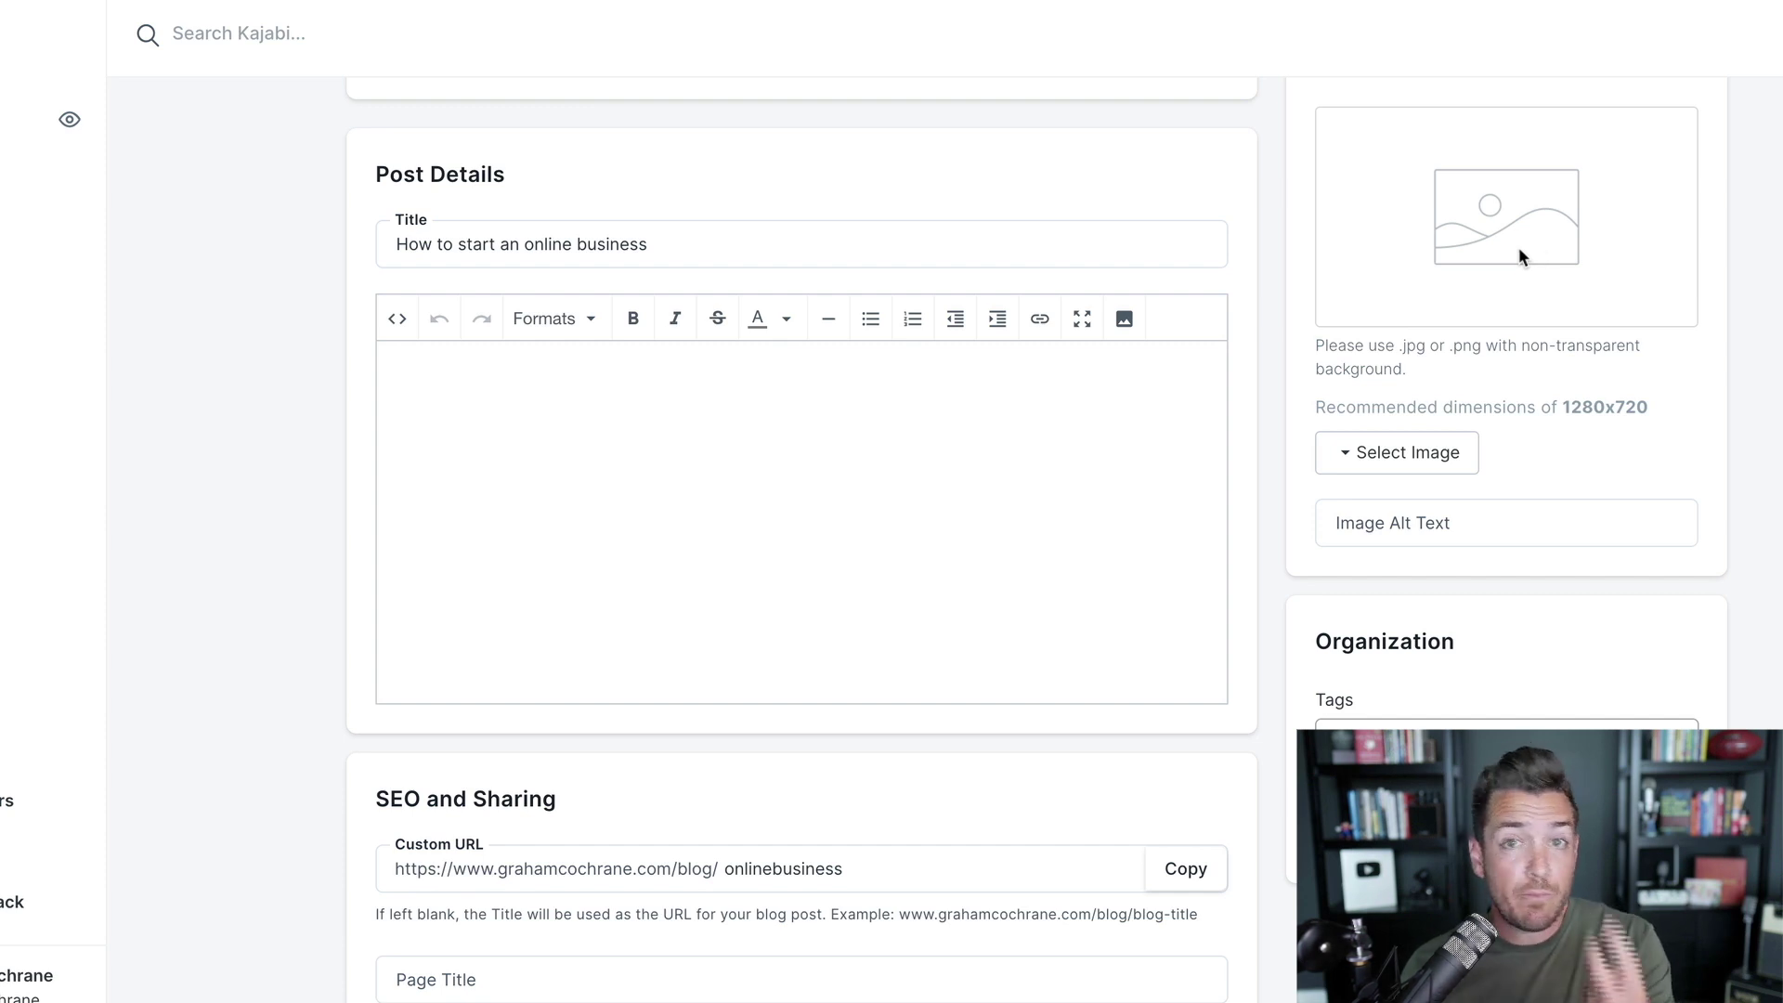
{"action": "left_click", "coordinate": [1430, 524]}
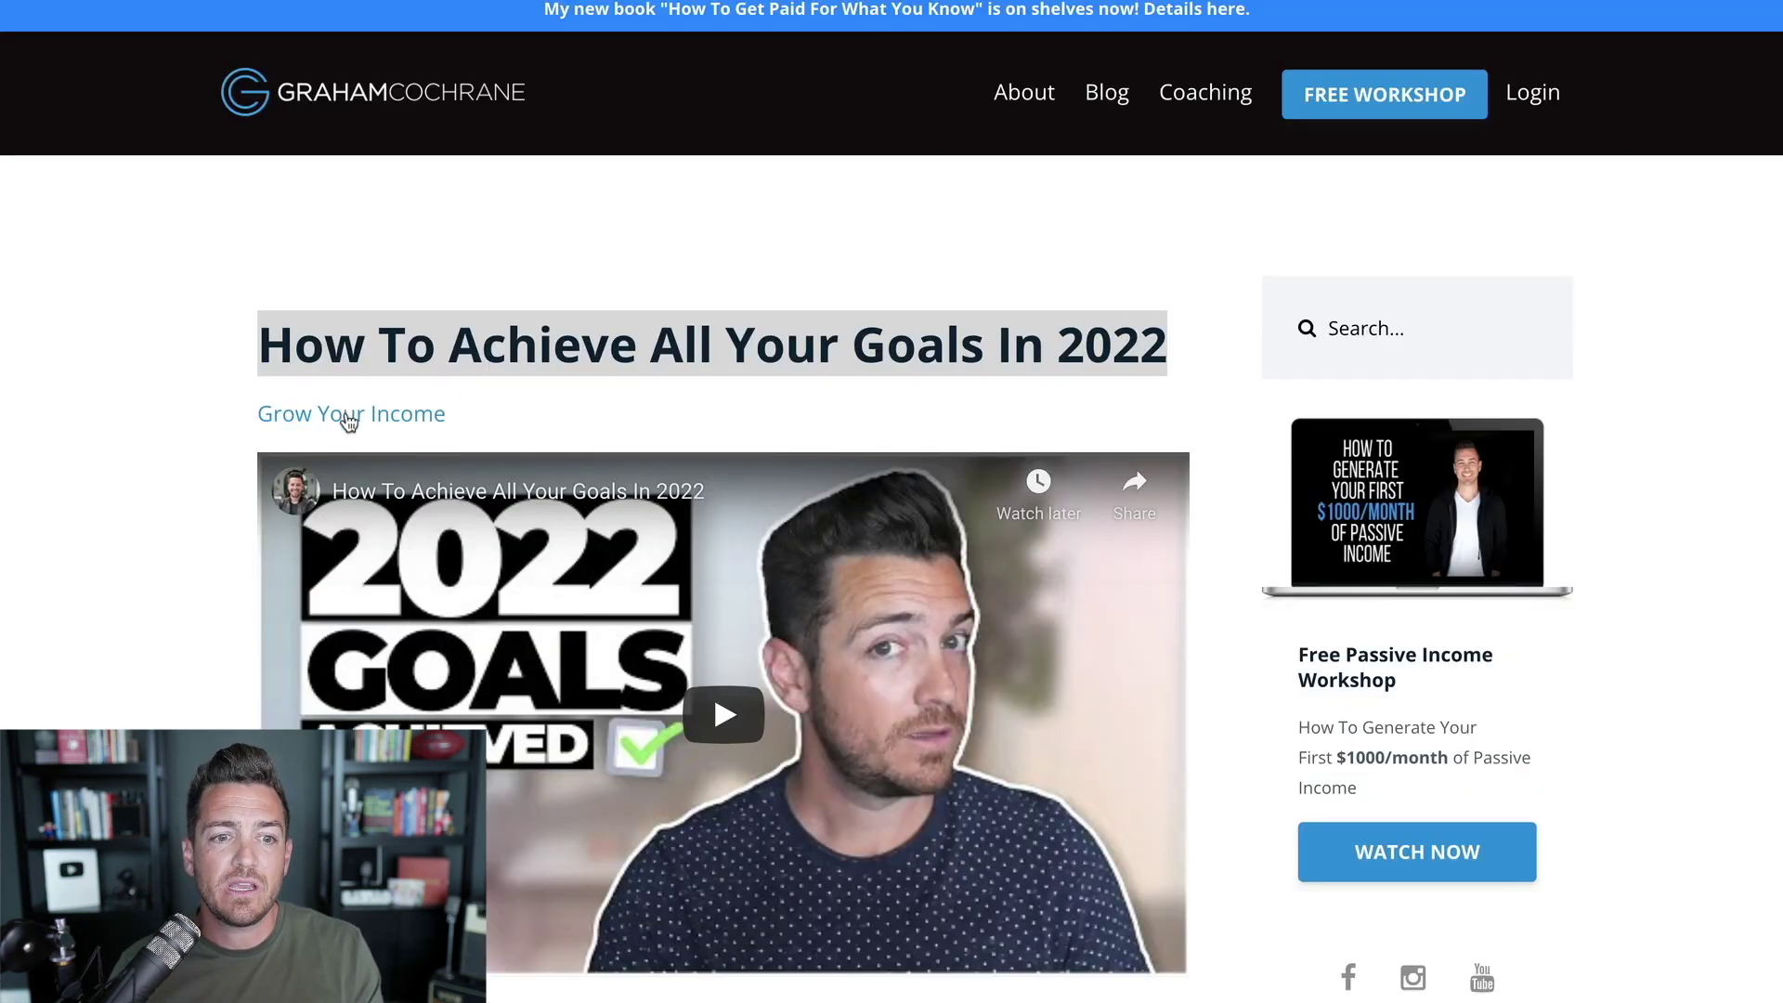
- On the live website, open the published post's "Grow Your Income" tag and browse the posts filed under it
{"action": "left_click", "coordinate": [349, 419]}
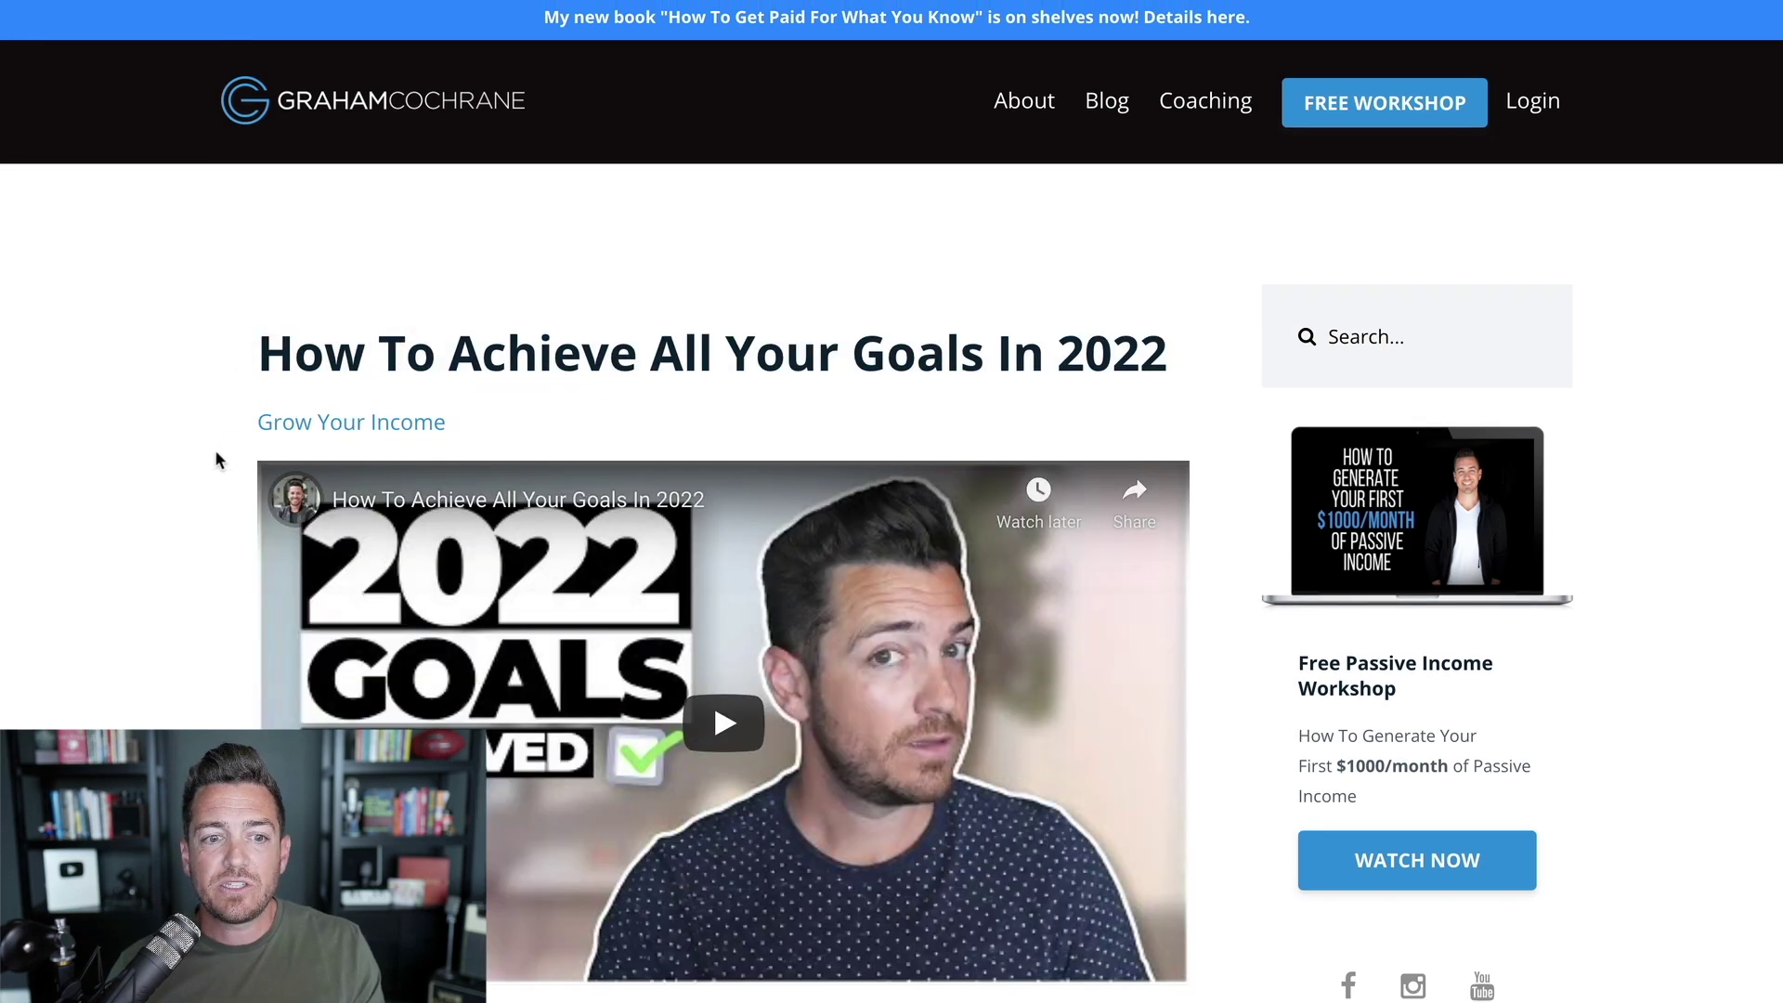
{"action": "scroll", "coordinate": [216, 453], "scroll_direction": "down", "scroll_amount": 20}
{"action": "scroll", "coordinate": [215, 455], "scroll_direction": "down", "scroll_amount": 20}
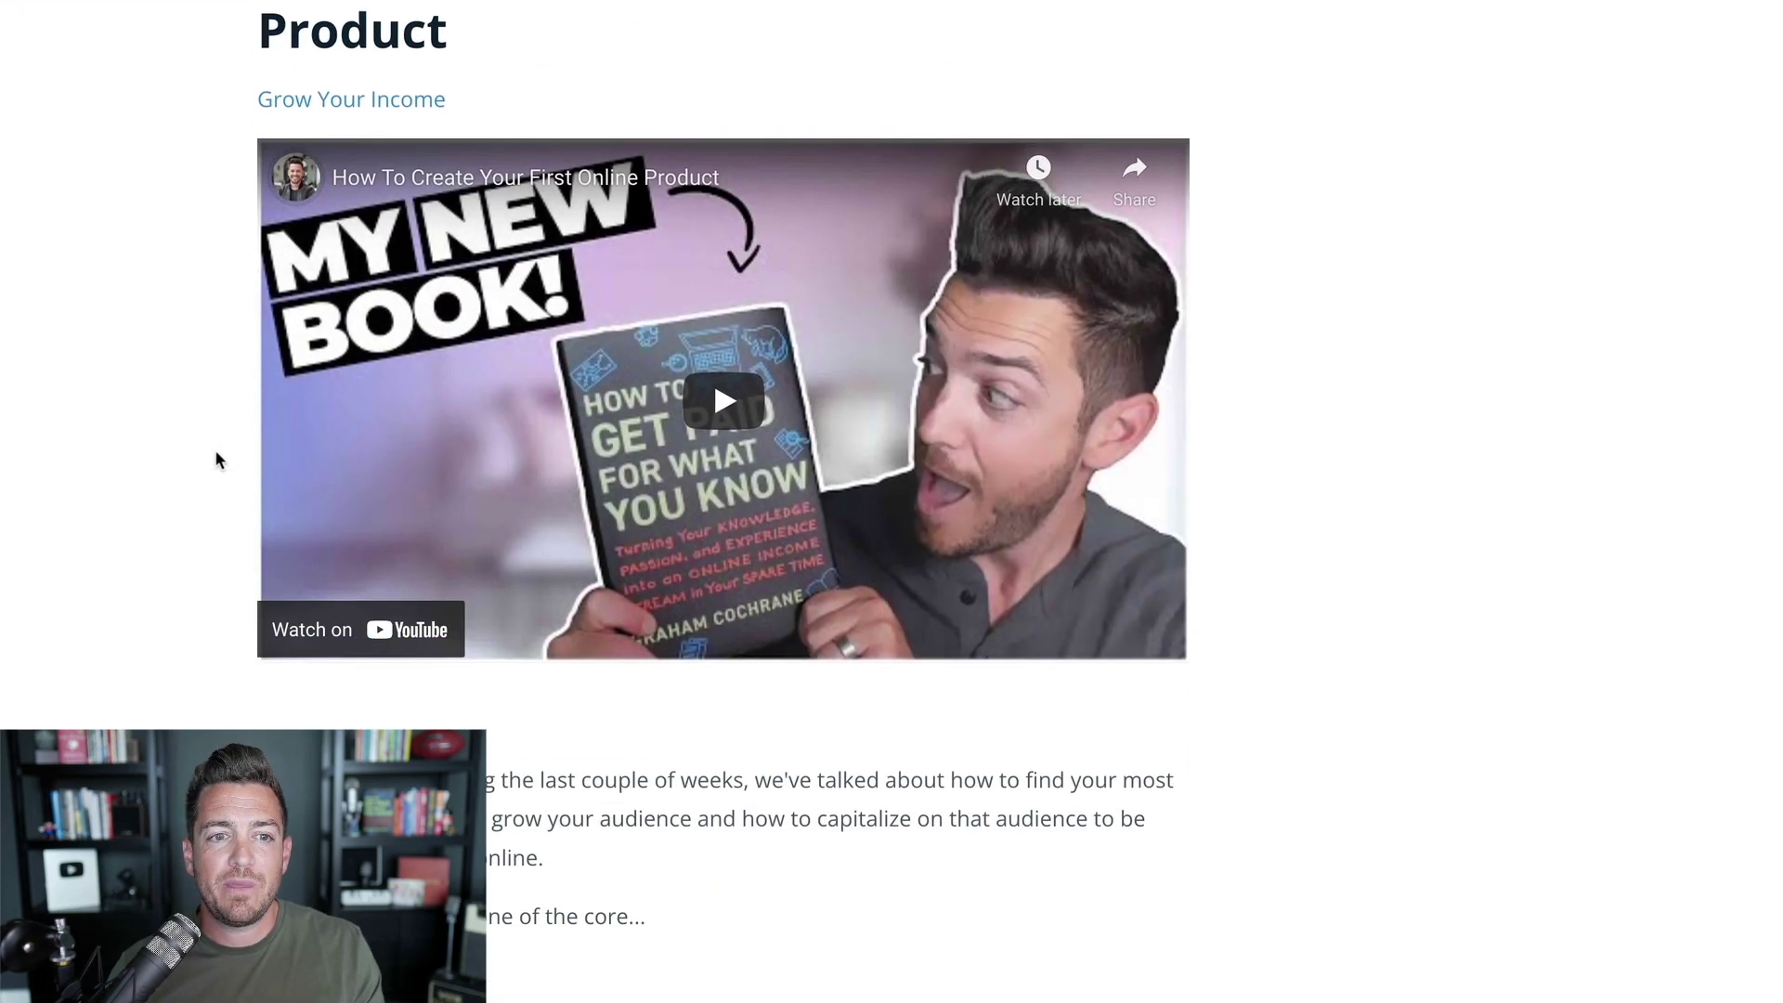
{"action": "scroll", "coordinate": [215, 458], "scroll_direction": "down", "scroll_amount": 20}
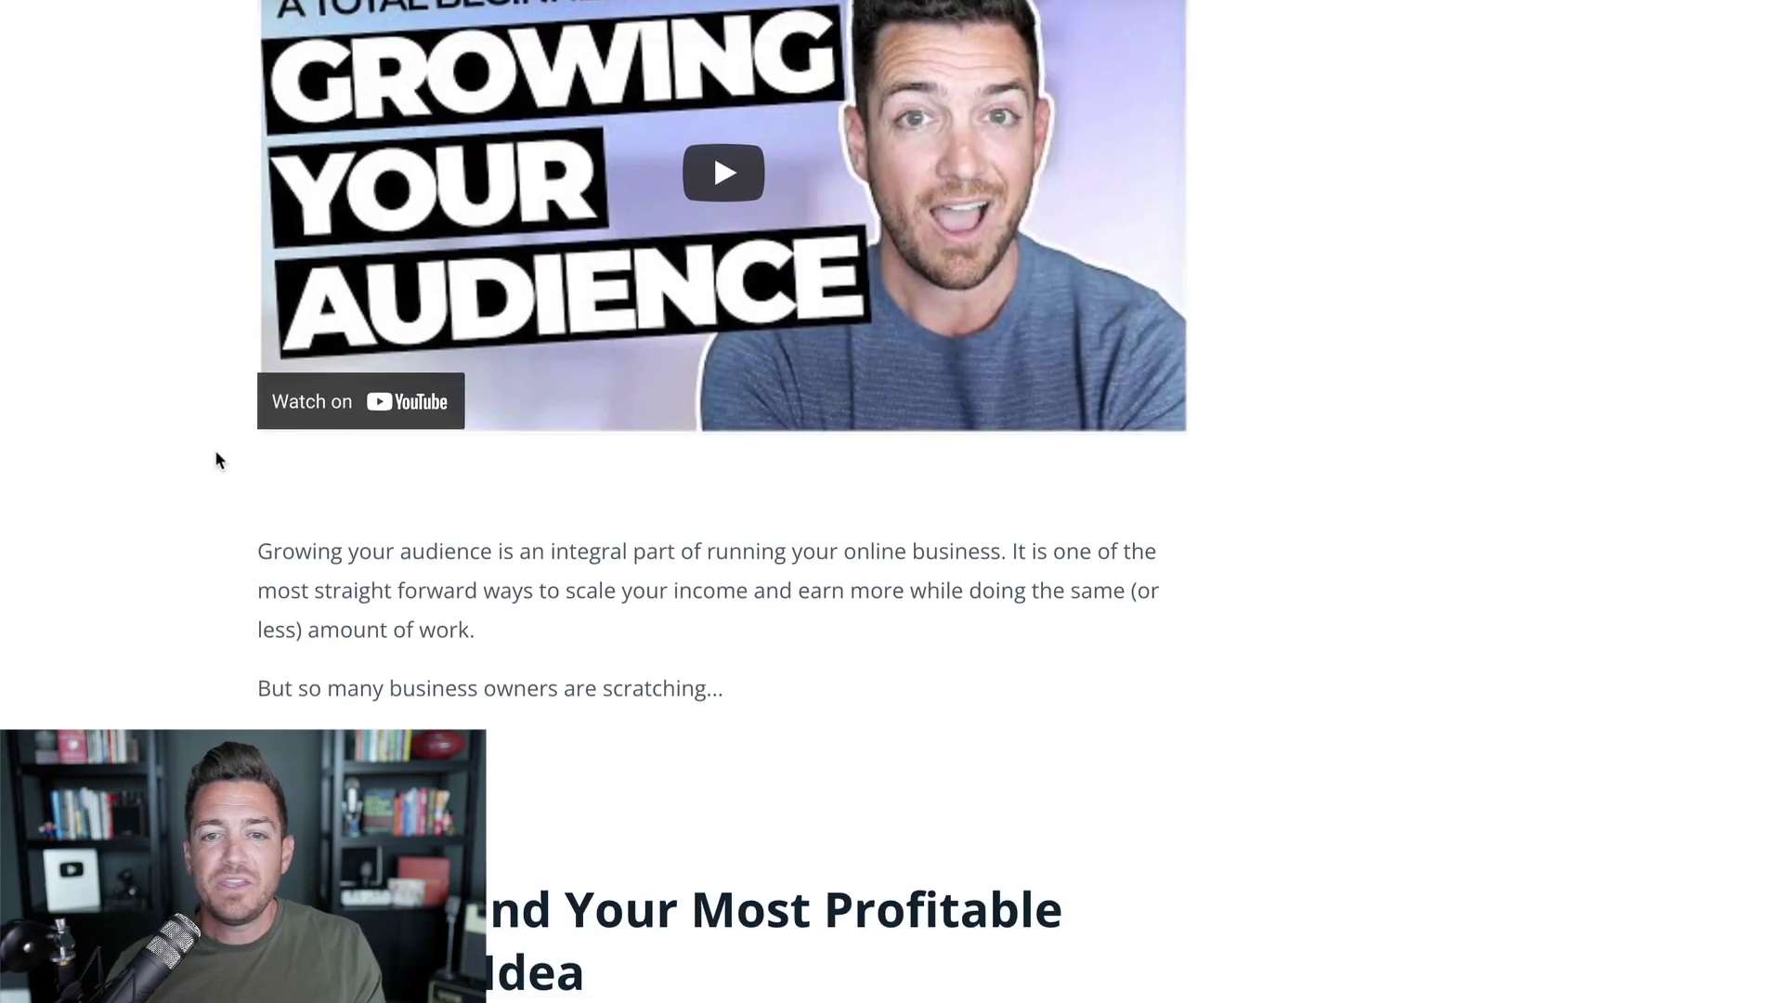
{"action": "scroll", "coordinate": [215, 459], "scroll_direction": "down", "scroll_amount": 20}
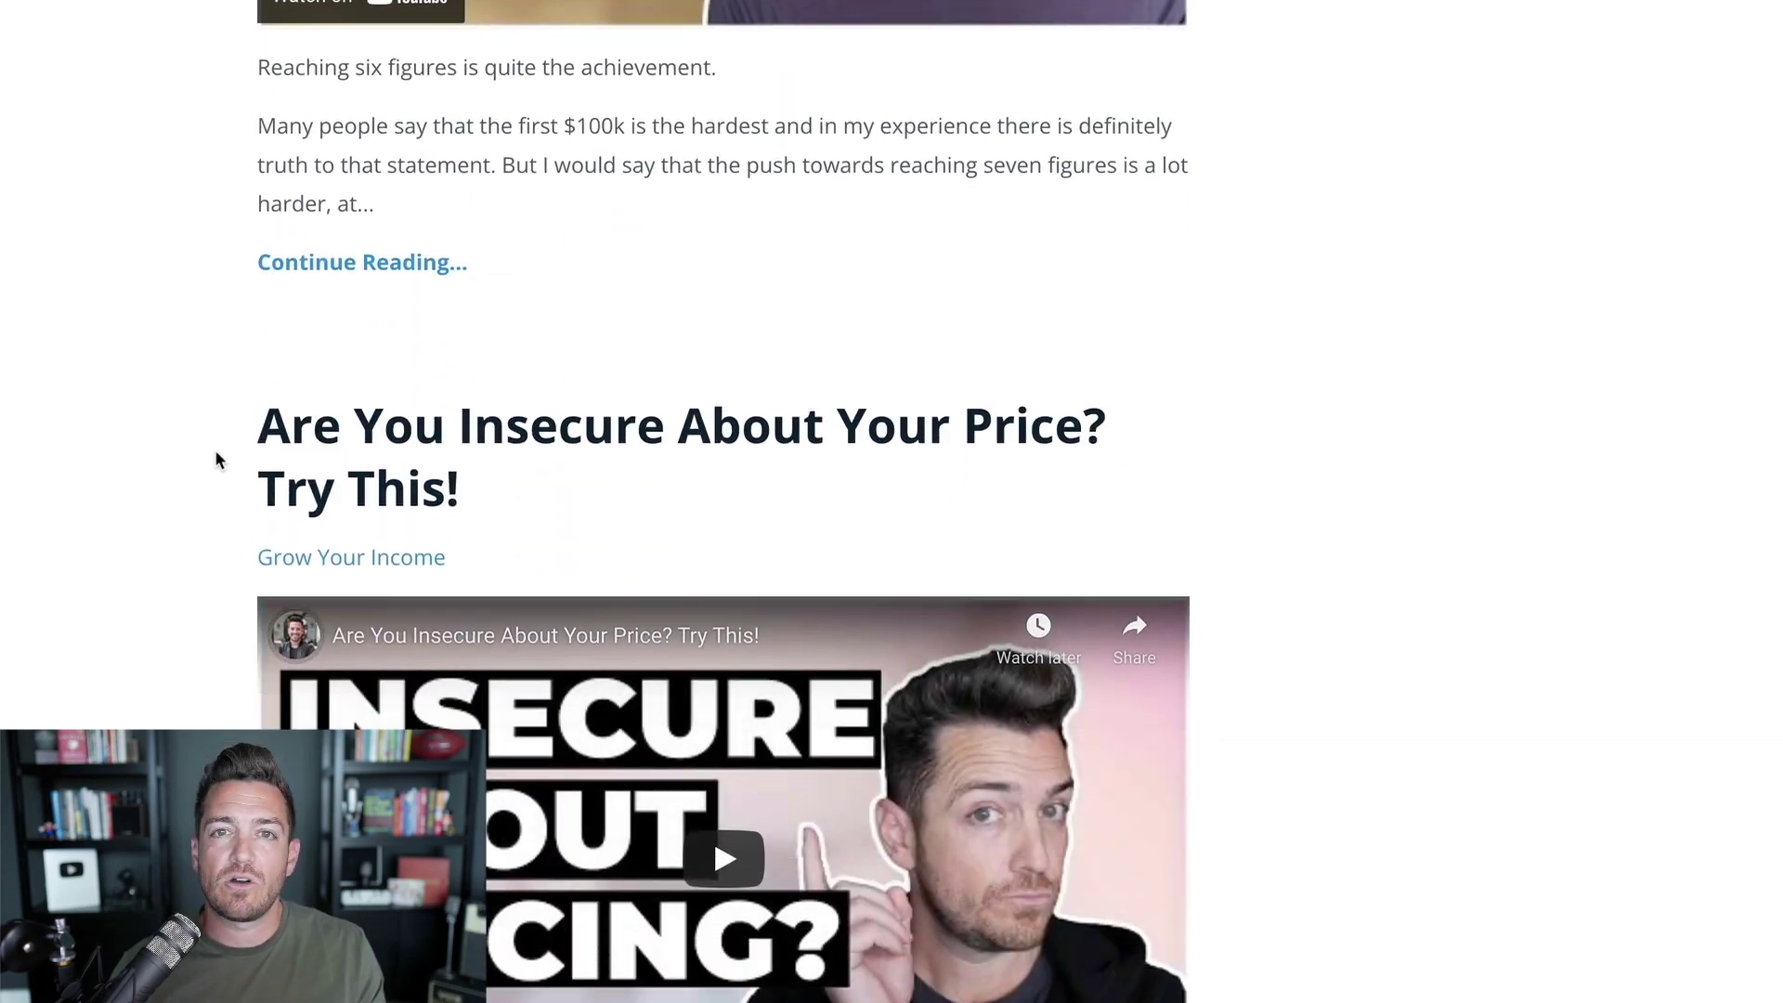
{"action": "scroll", "coordinate": [215, 458], "scroll_direction": "down", "scroll_amount": 8}
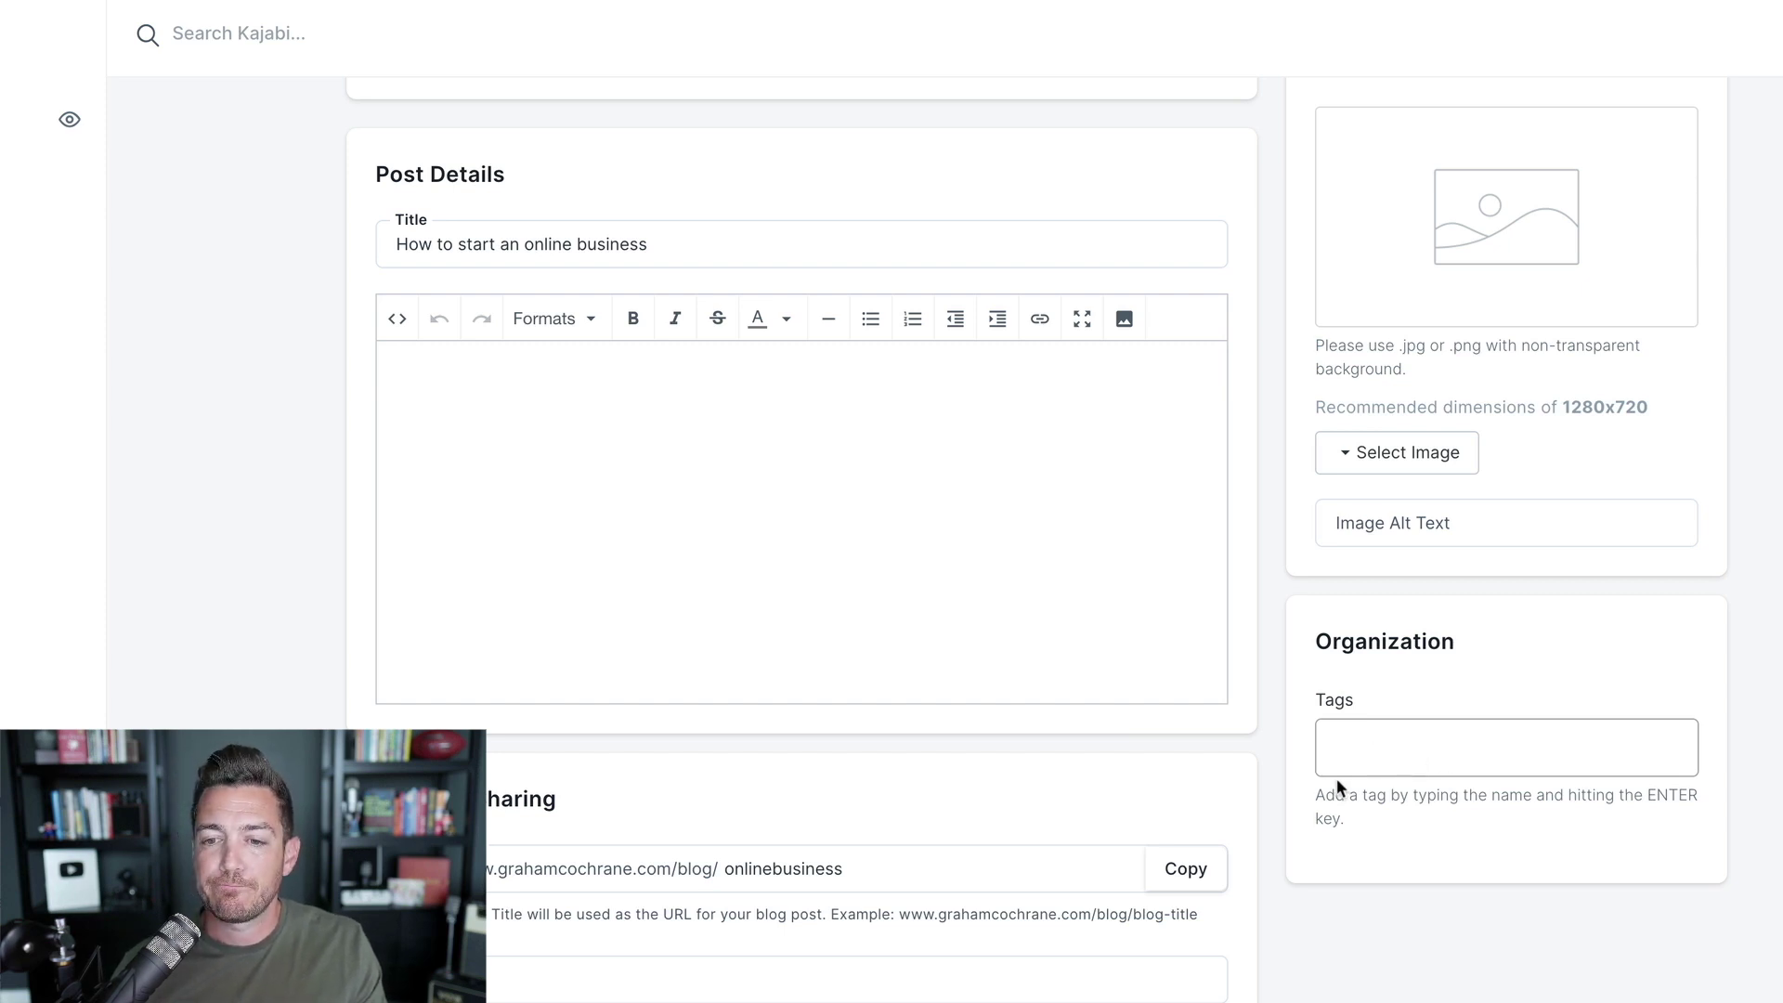
- Open the live post "How To Sell Anything To Anyone" from the tagged list and examine its video and introductory text
{"action": "scroll", "coordinate": [1300, 761], "scroll_direction": "up", "scroll_amount": 5}
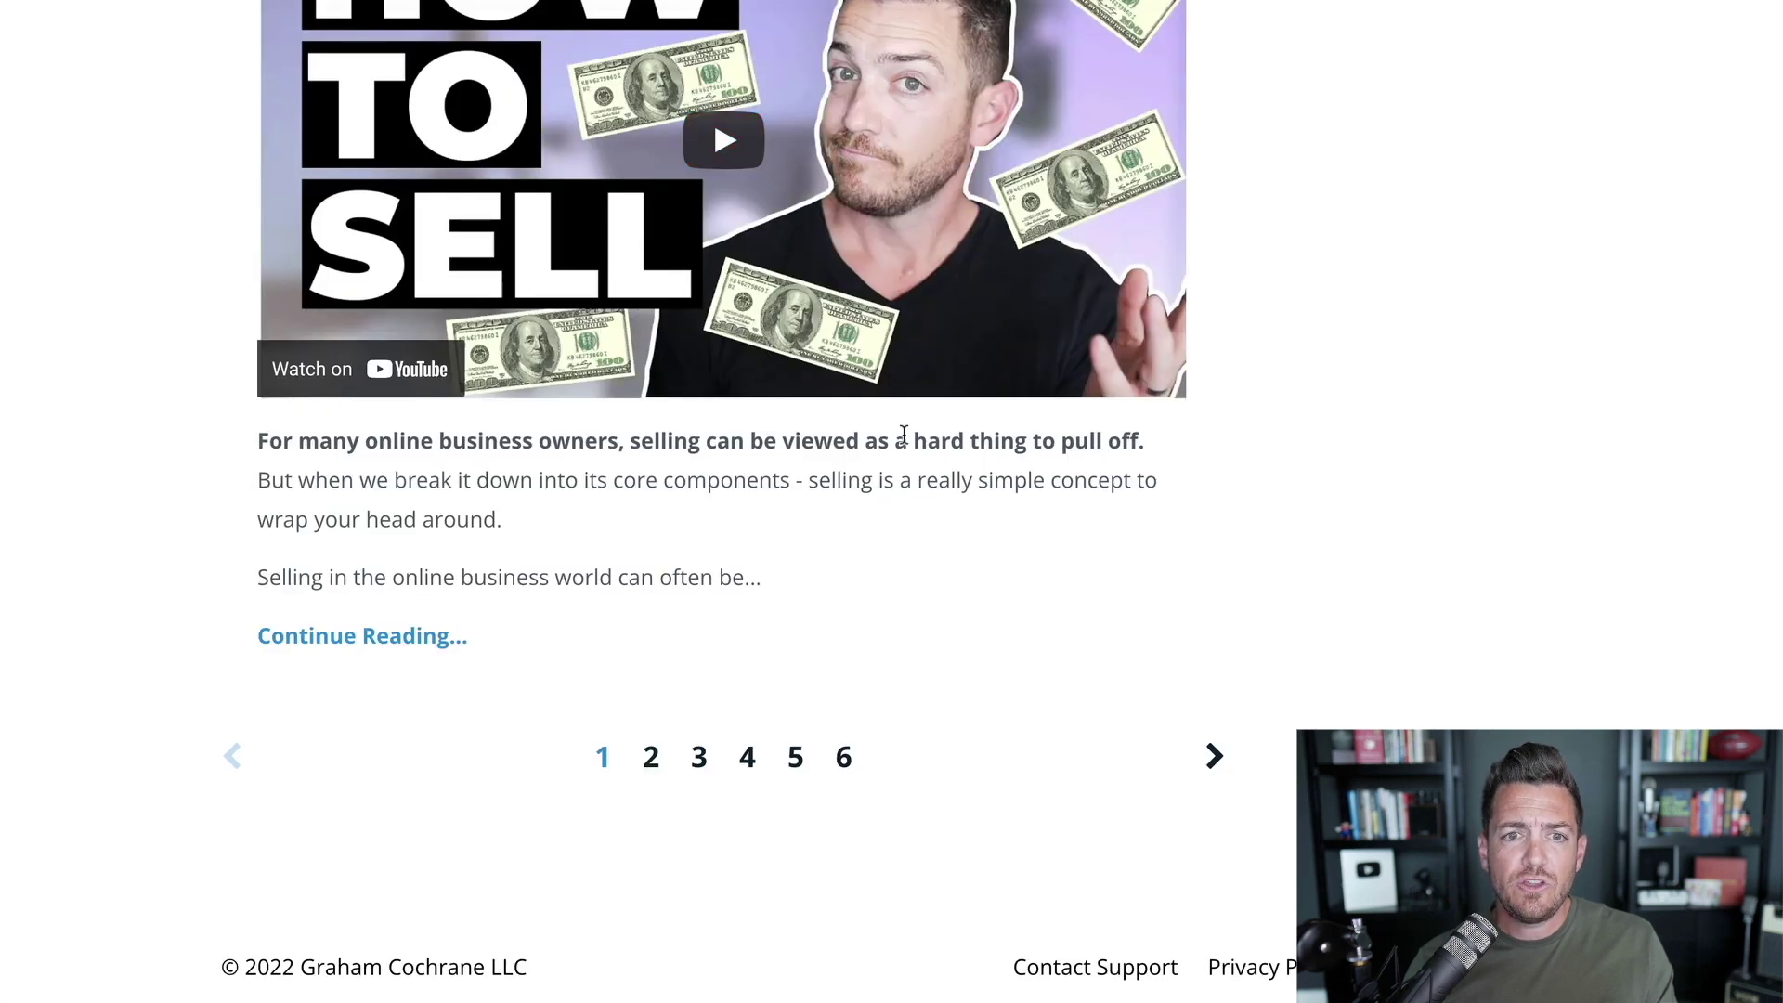
{"action": "scroll", "coordinate": [906, 650], "scroll_direction": "up", "scroll_amount": 4}
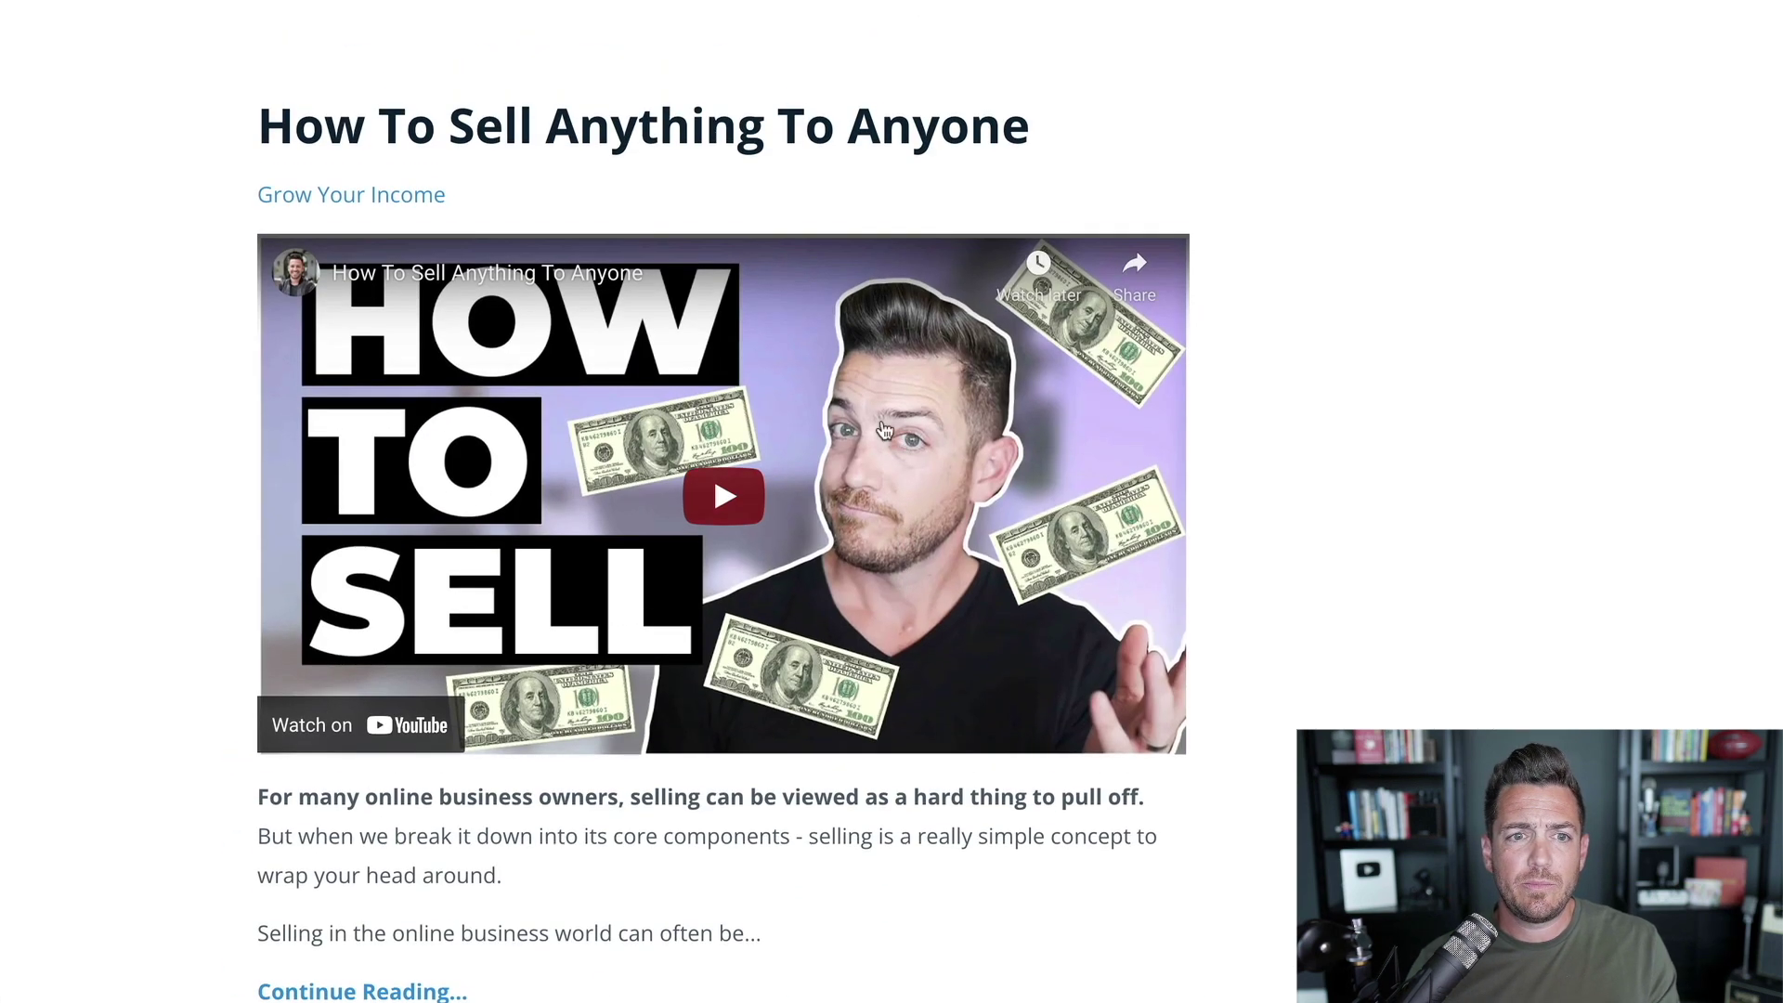
{"action": "scroll", "coordinate": [717, 127], "scroll_direction": "up", "scroll_amount": 3}
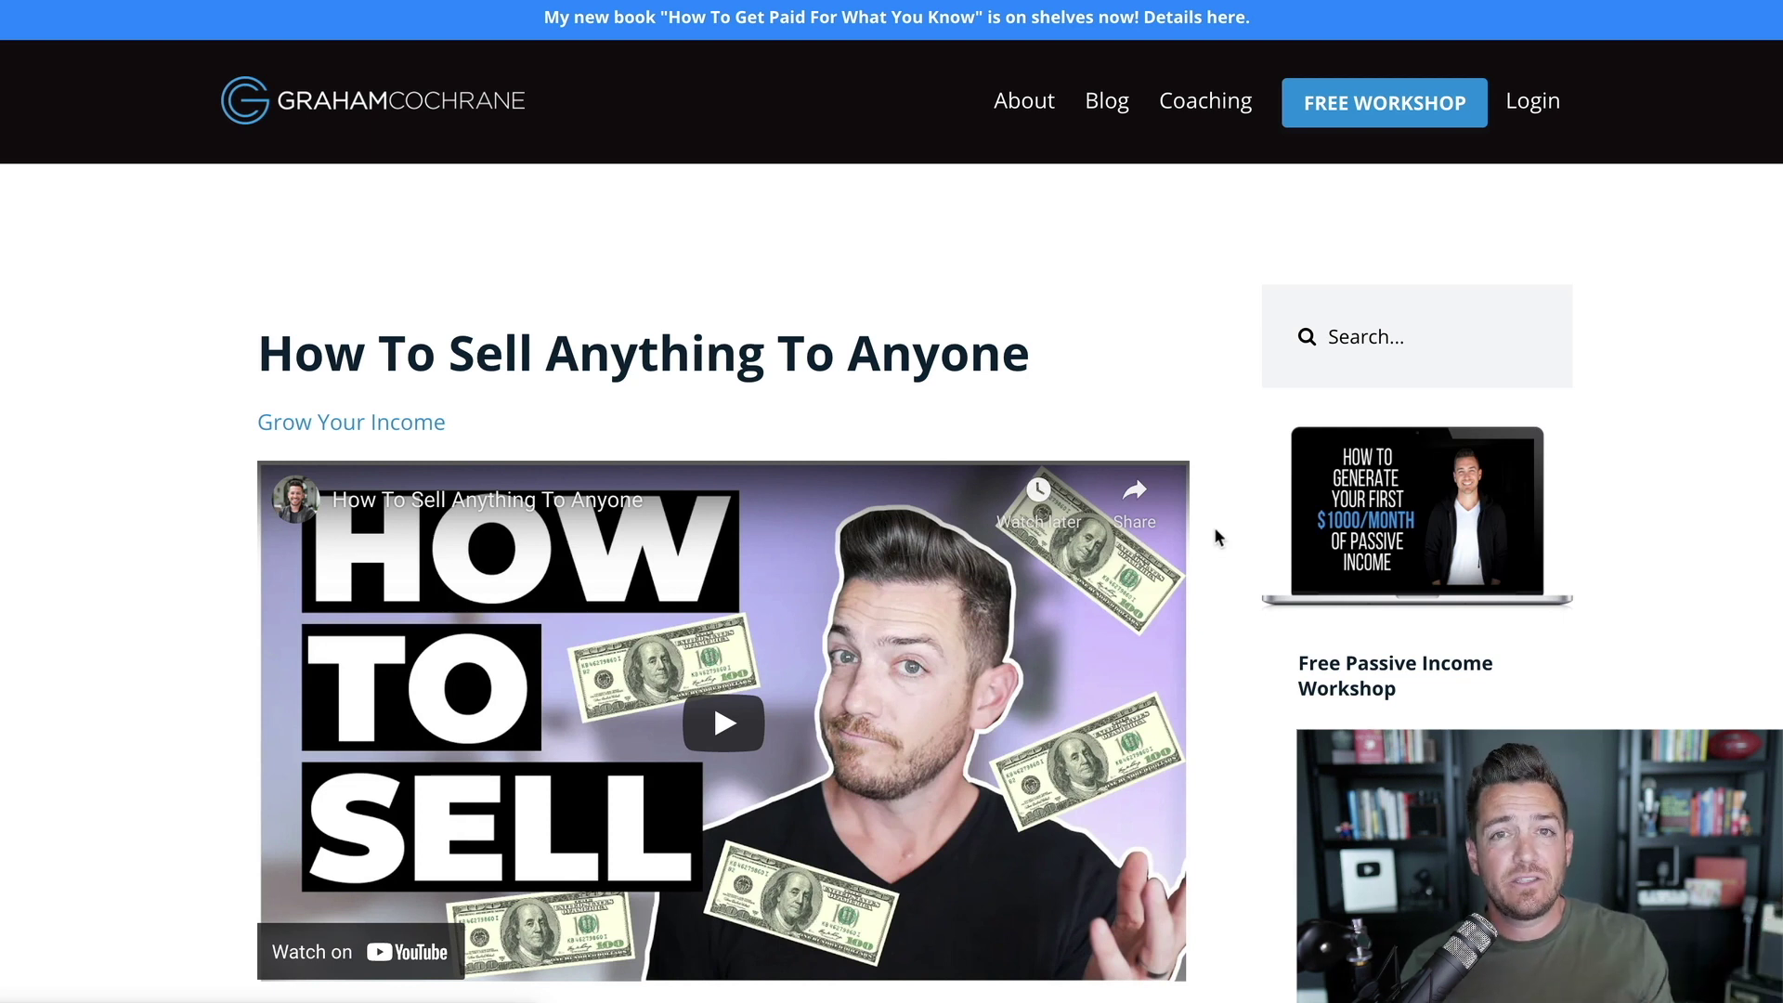
{"action": "scroll", "coordinate": [1214, 531], "scroll_direction": "down", "scroll_amount": 1}
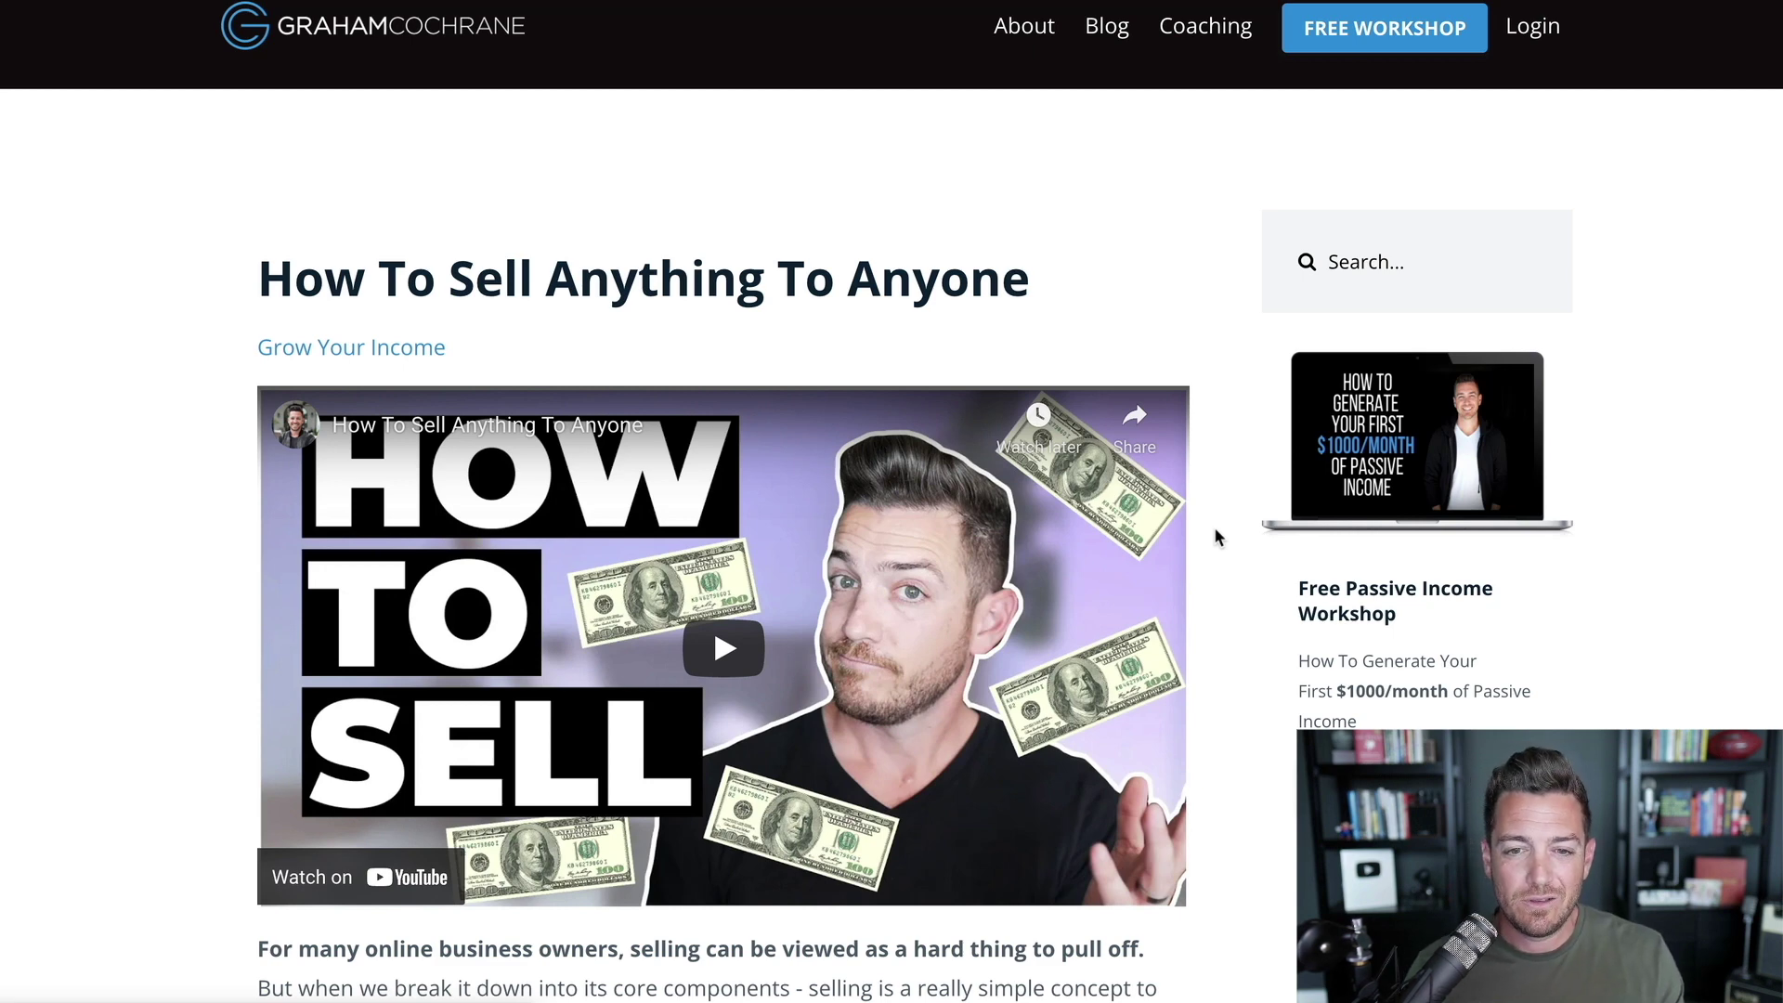
{"action": "scroll", "coordinate": [1215, 531], "scroll_direction": "down", "scroll_amount": 2}
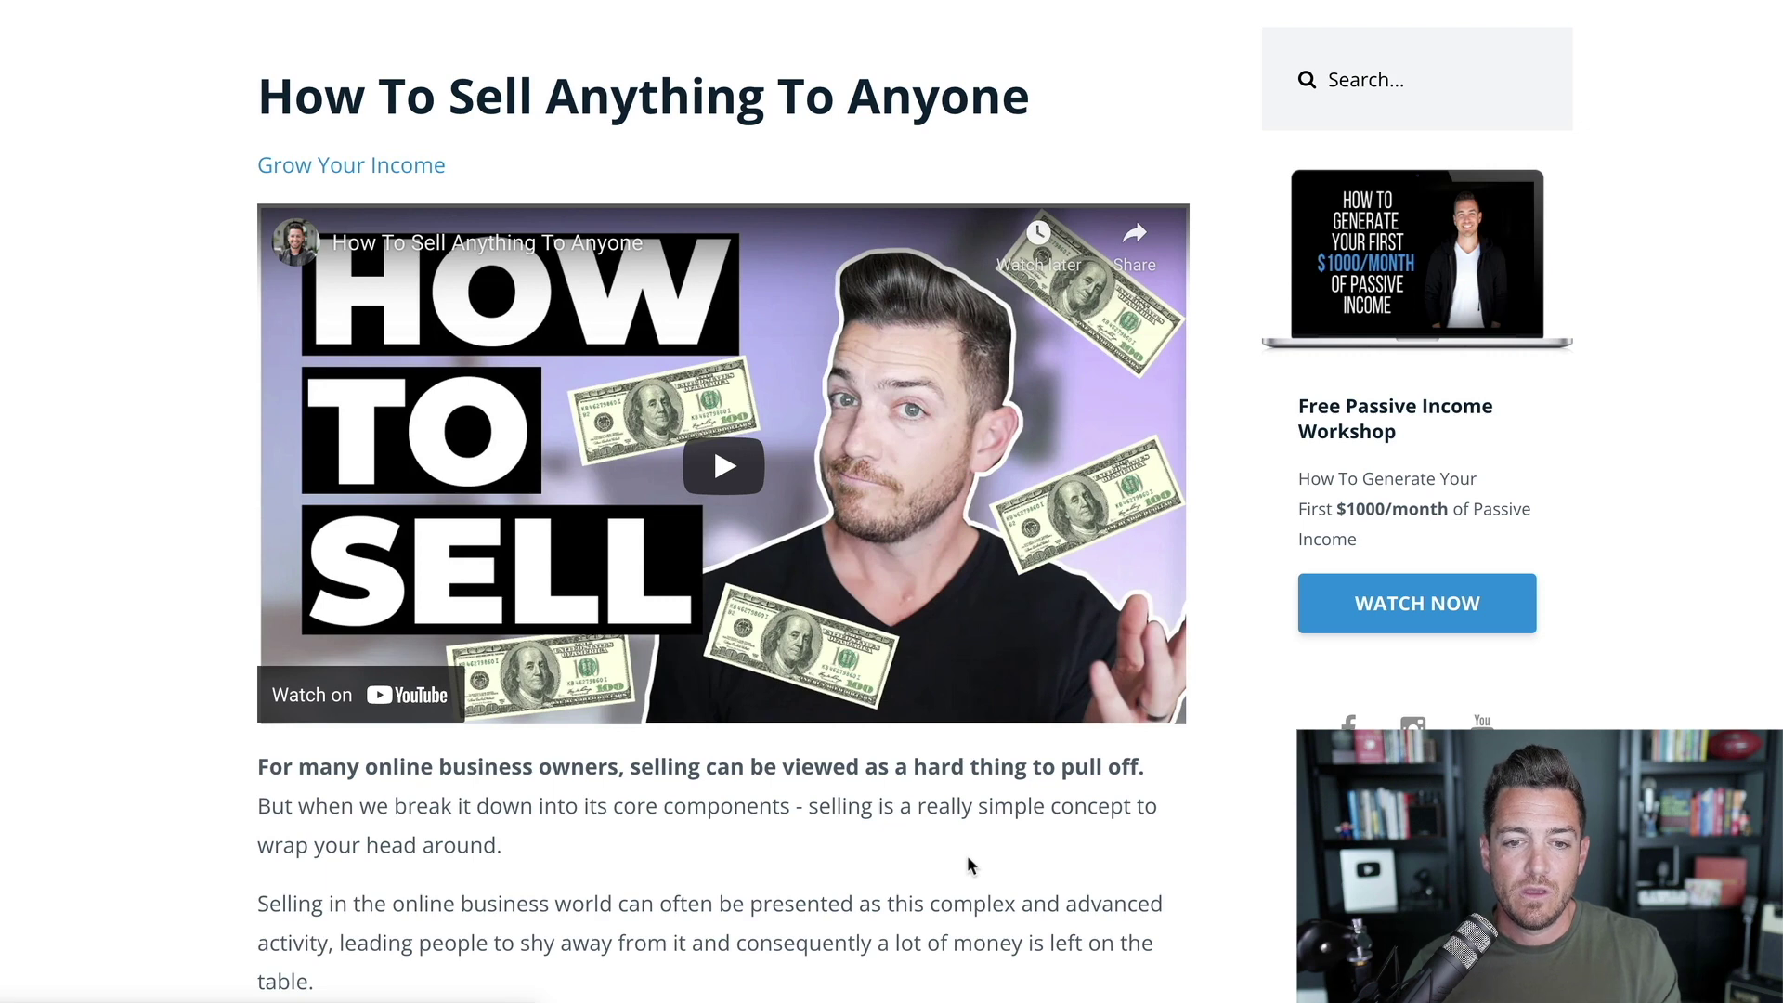
{"action": "scroll", "coordinate": [1148, 819], "scroll_direction": "down", "scroll_amount": 1}
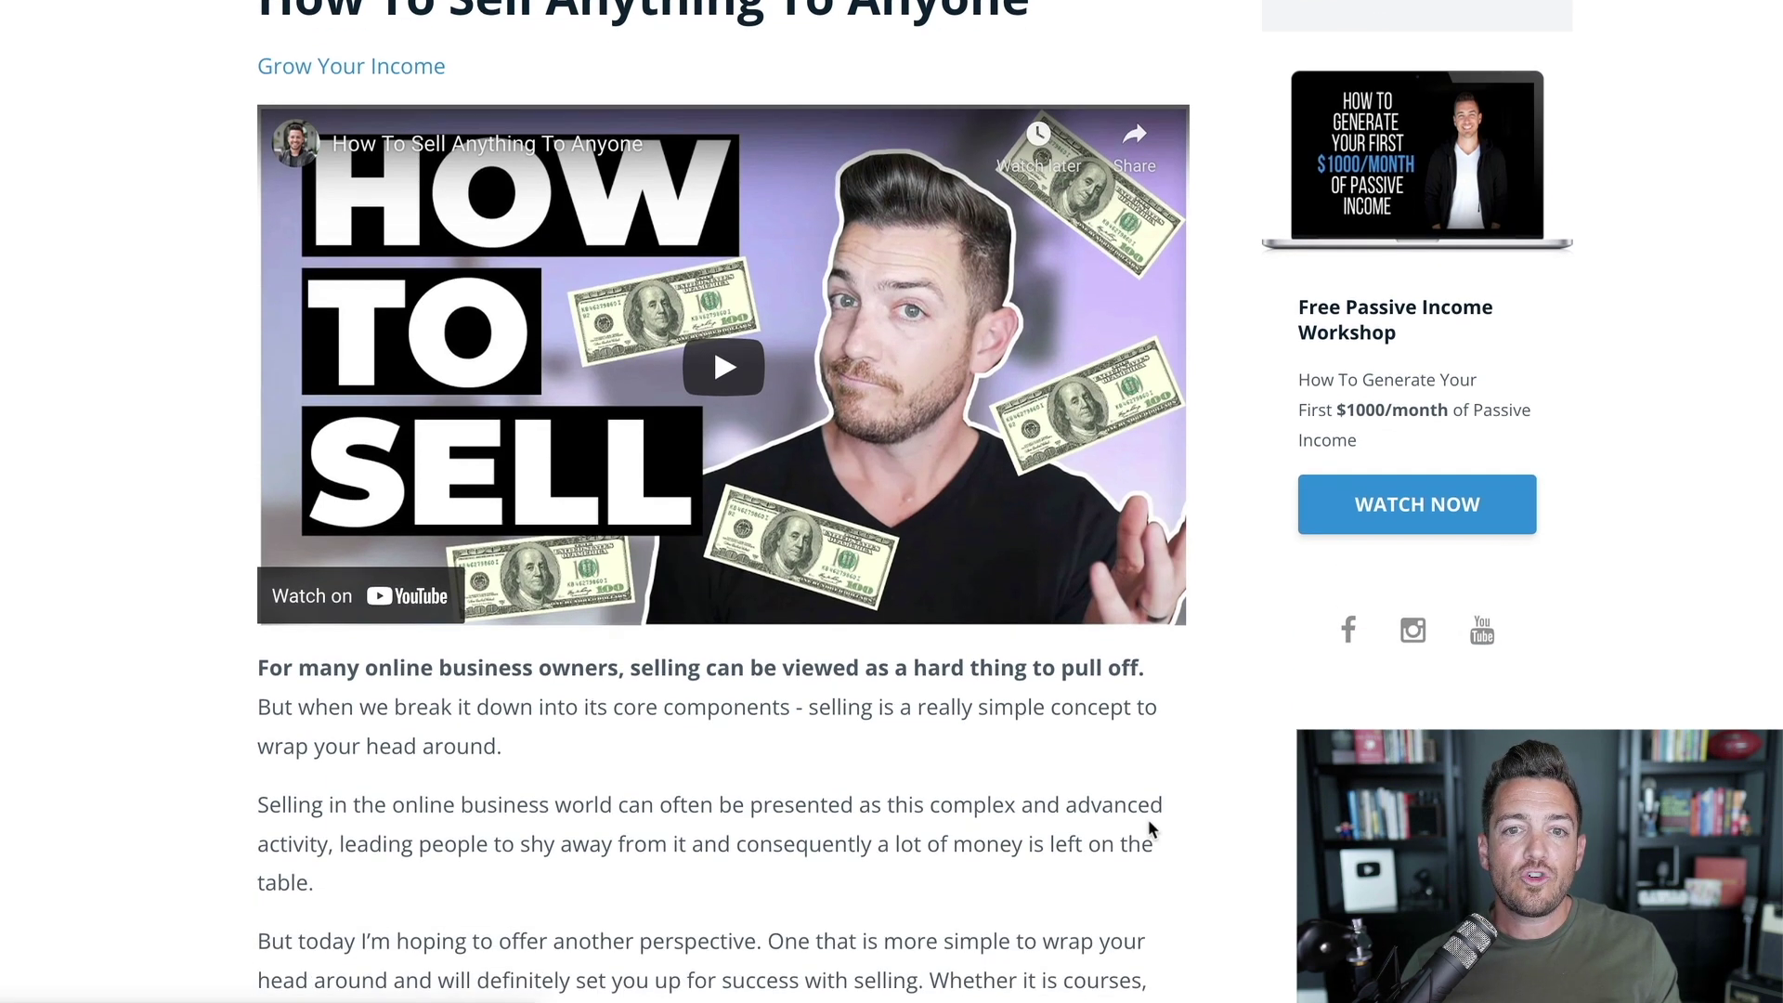
{"action": "scroll", "coordinate": [1148, 819], "scroll_direction": "up", "scroll_amount": 2}
{"action": "scroll", "coordinate": [1147, 819], "scroll_direction": "down", "scroll_amount": 1}
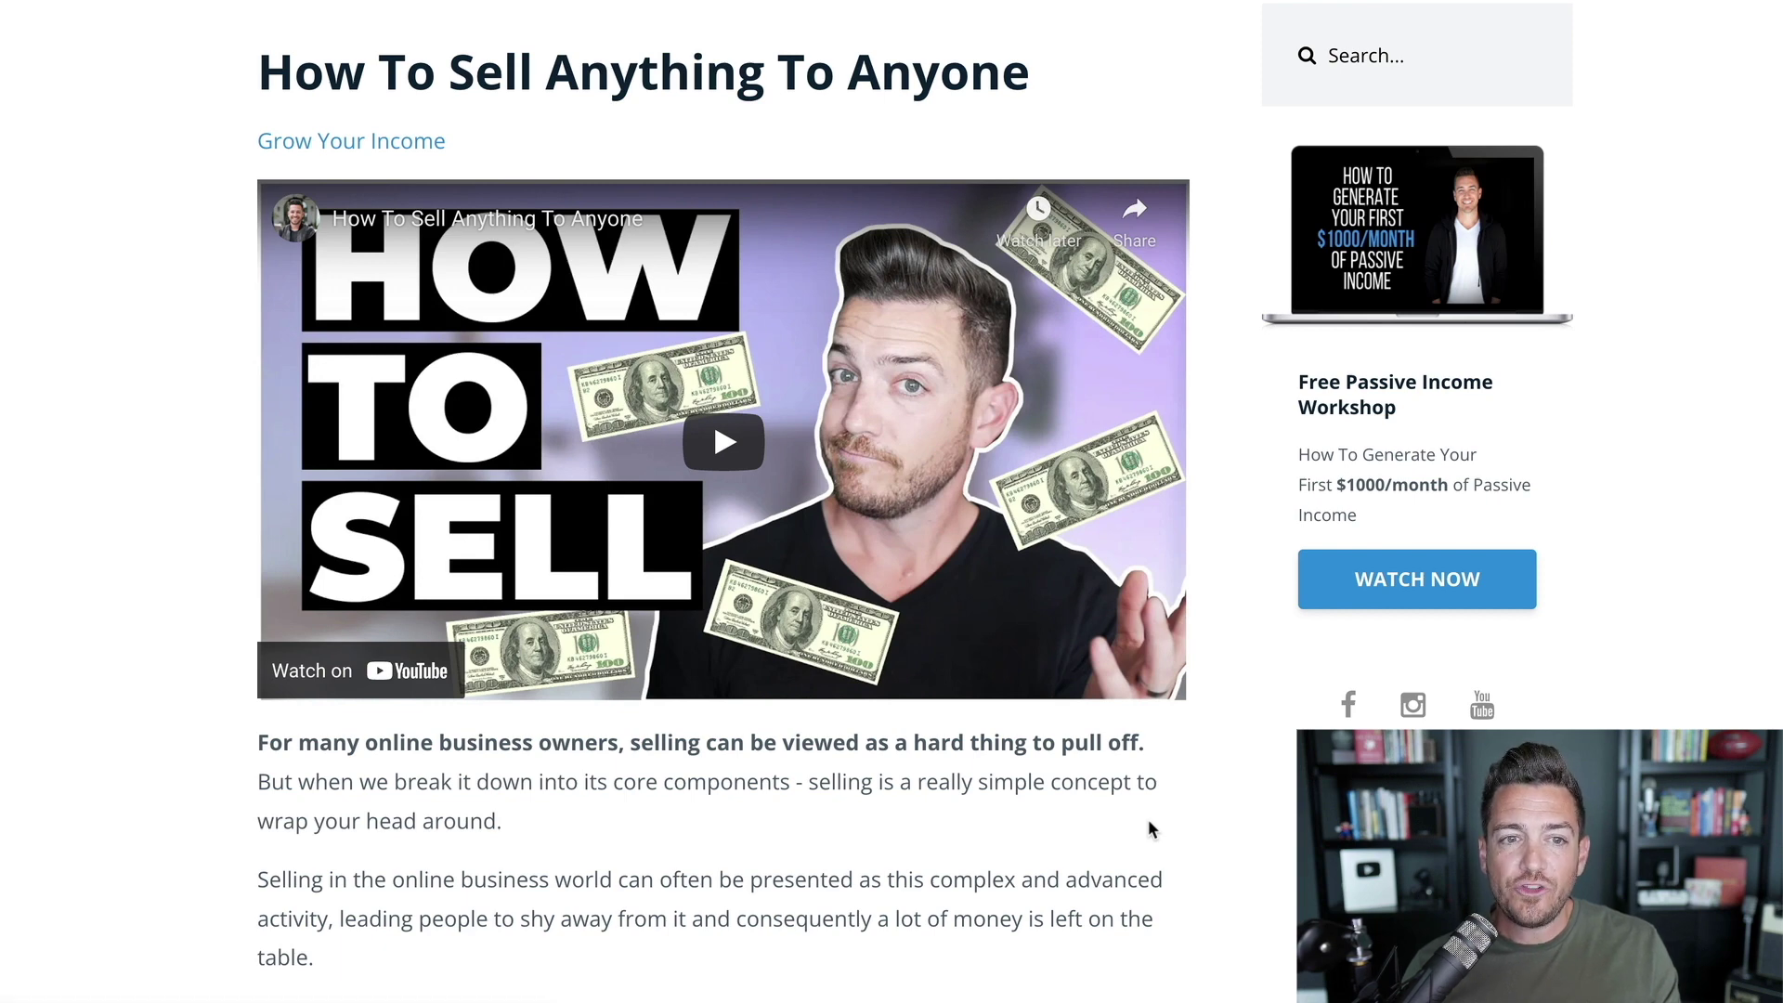
{"action": "scroll", "coordinate": [1148, 819], "scroll_direction": "down", "scroll_amount": 1}
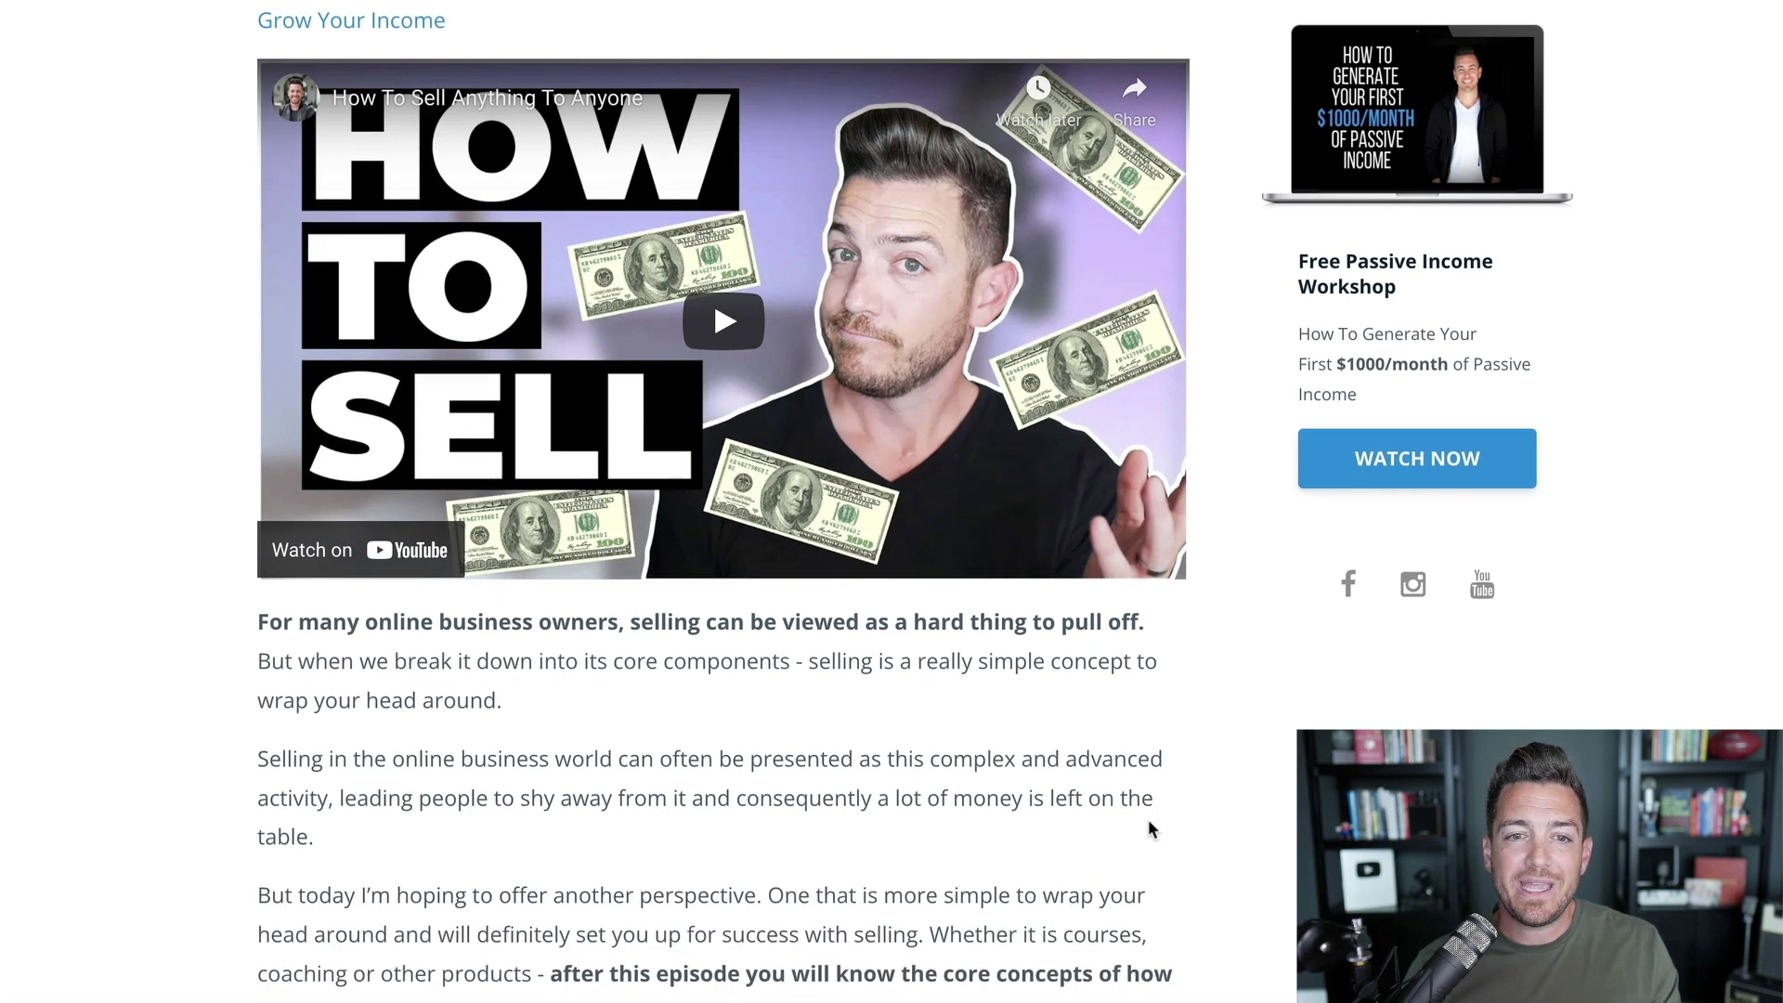
{"action": "scroll", "coordinate": [890, 502], "scroll_direction": "up", "scroll_amount": 1}
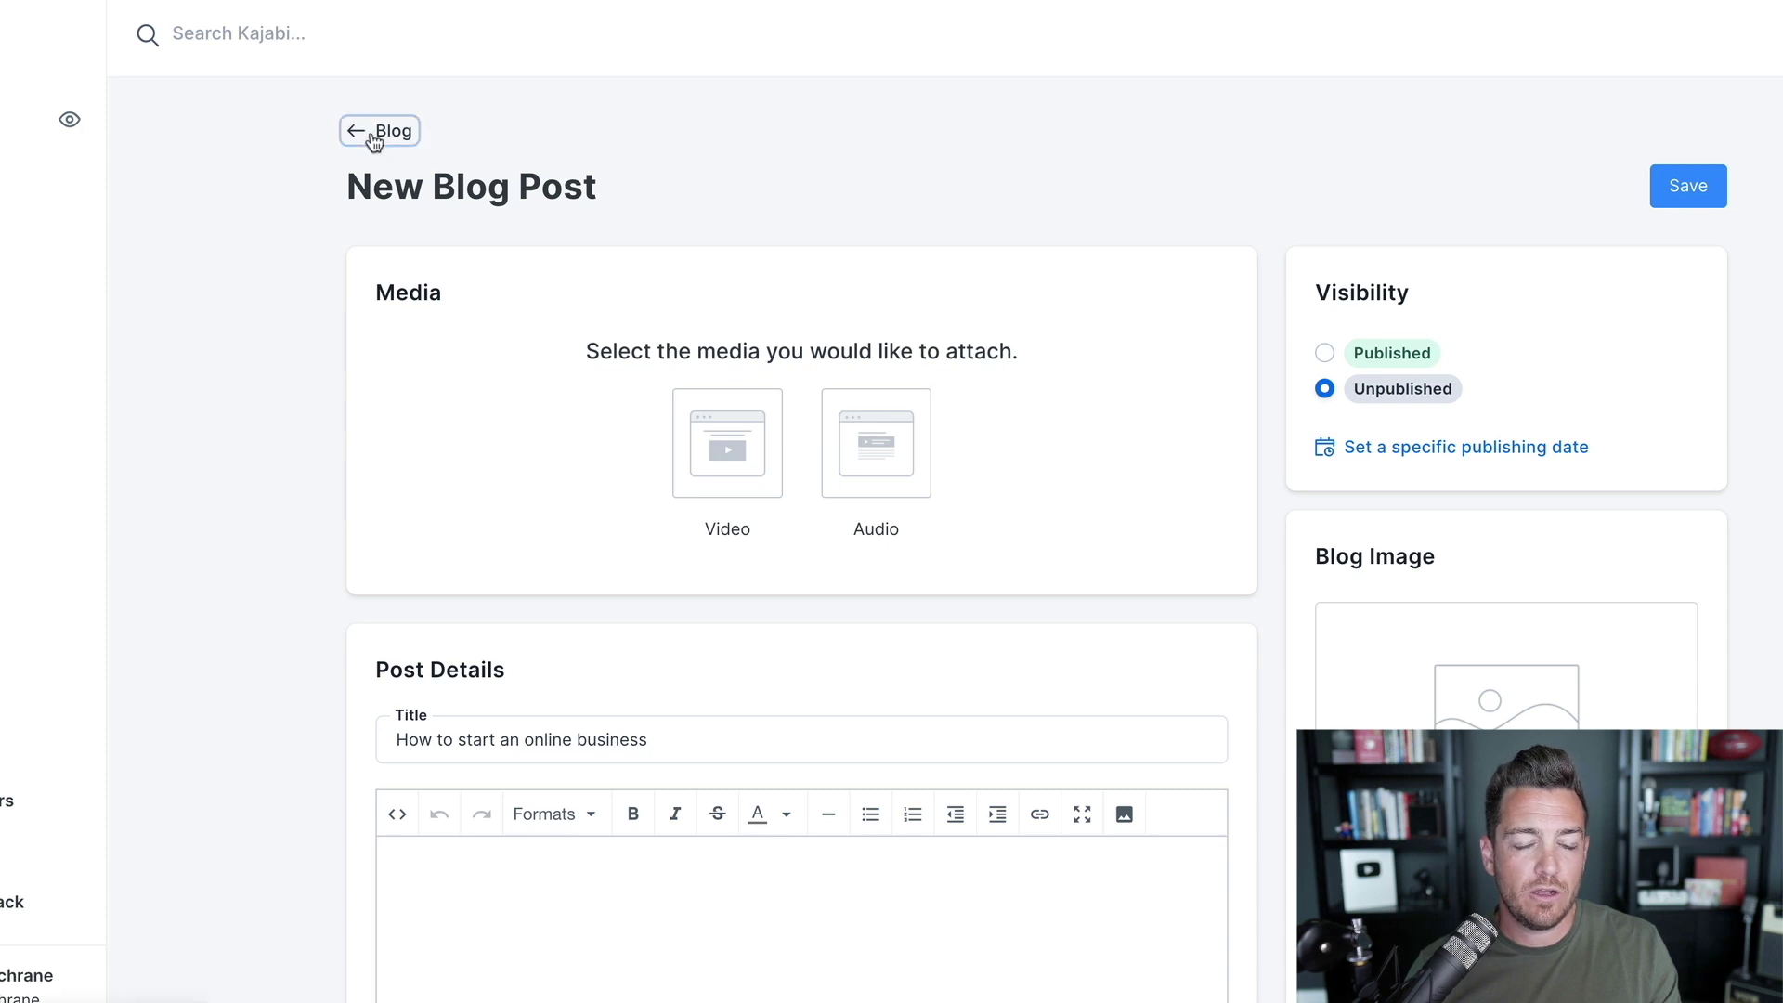
- In Kajabi, leave the new post for the blog list and open "How To Sell Anything To Anyone" for editing
{"action": "left_click", "coordinate": [374, 140]}
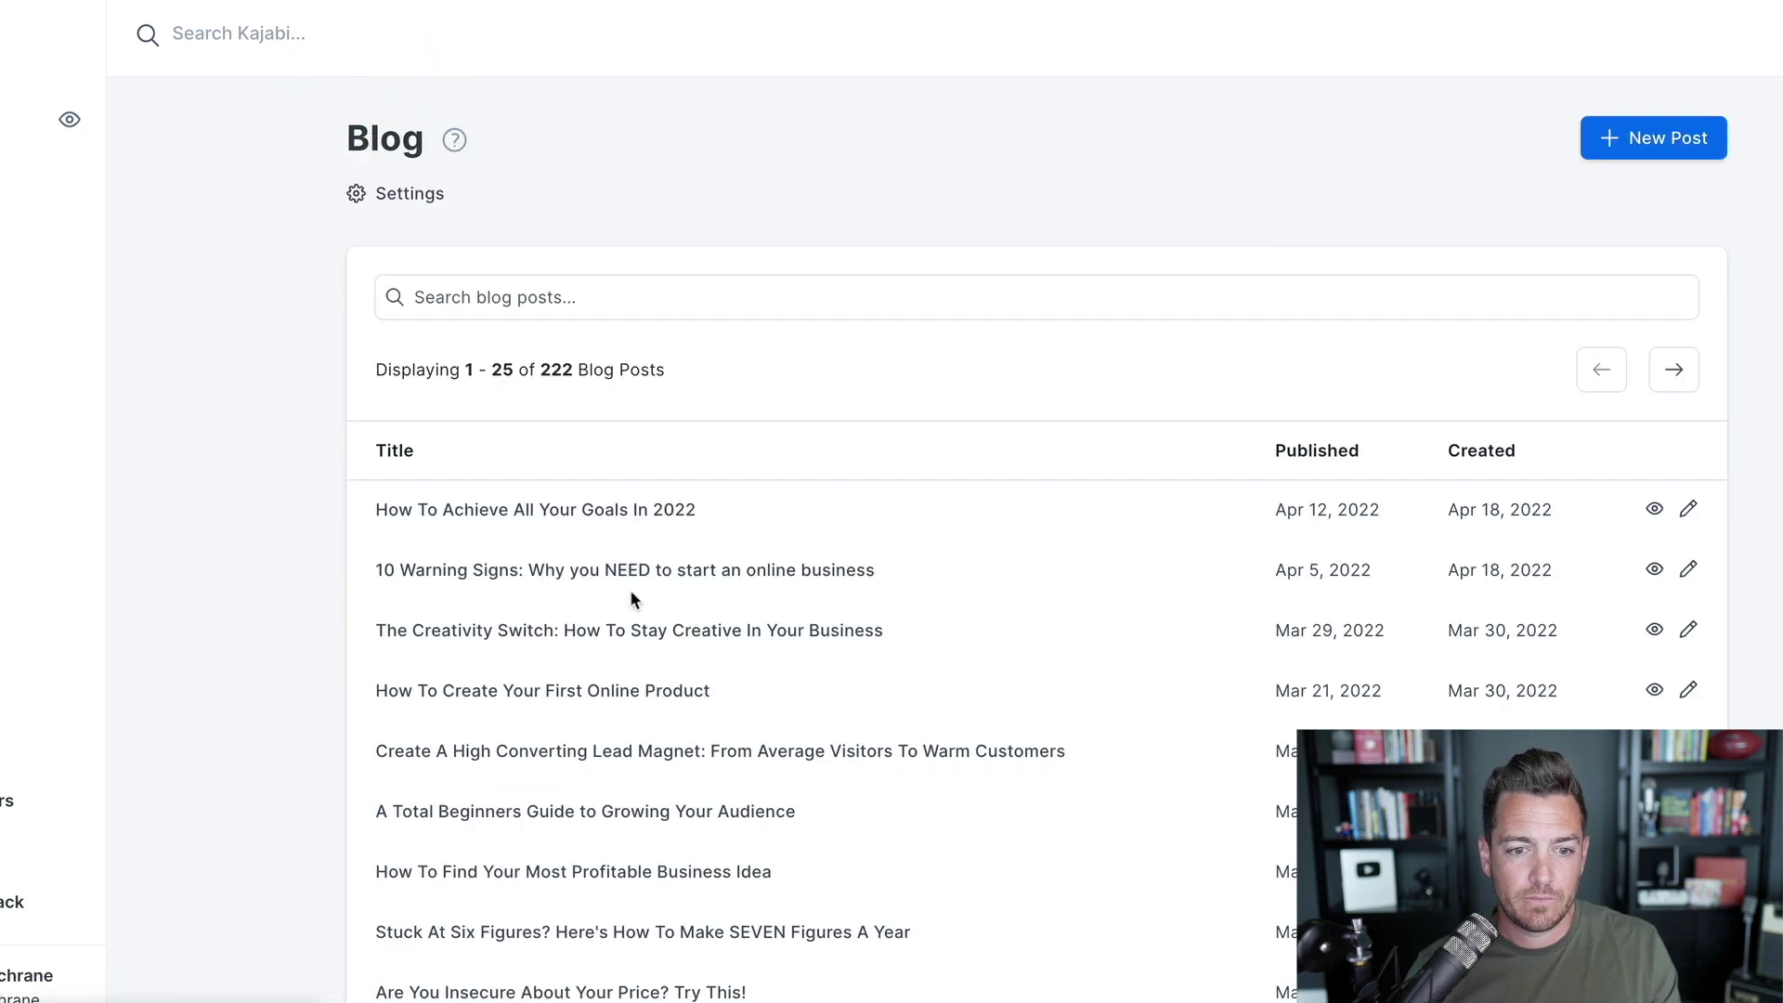
{"action": "scroll", "coordinate": [630, 589], "scroll_direction": "down", "scroll_amount": 4}
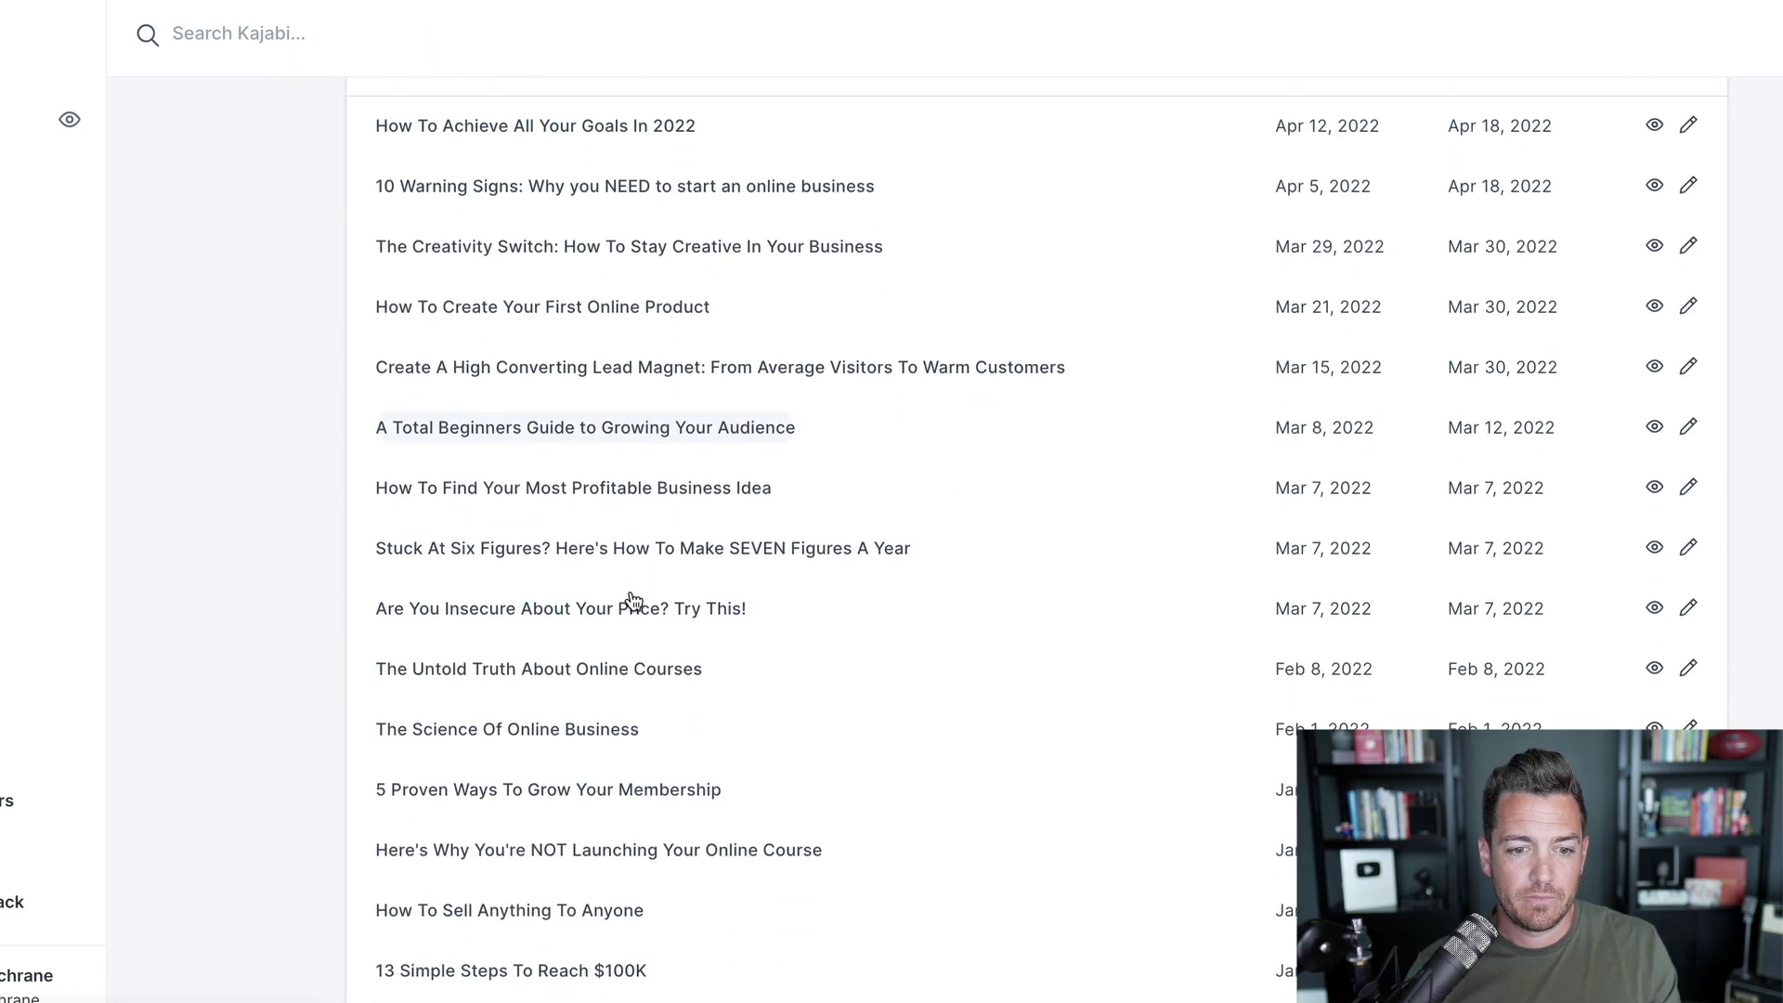
{"action": "left_click", "coordinate": [575, 913]}
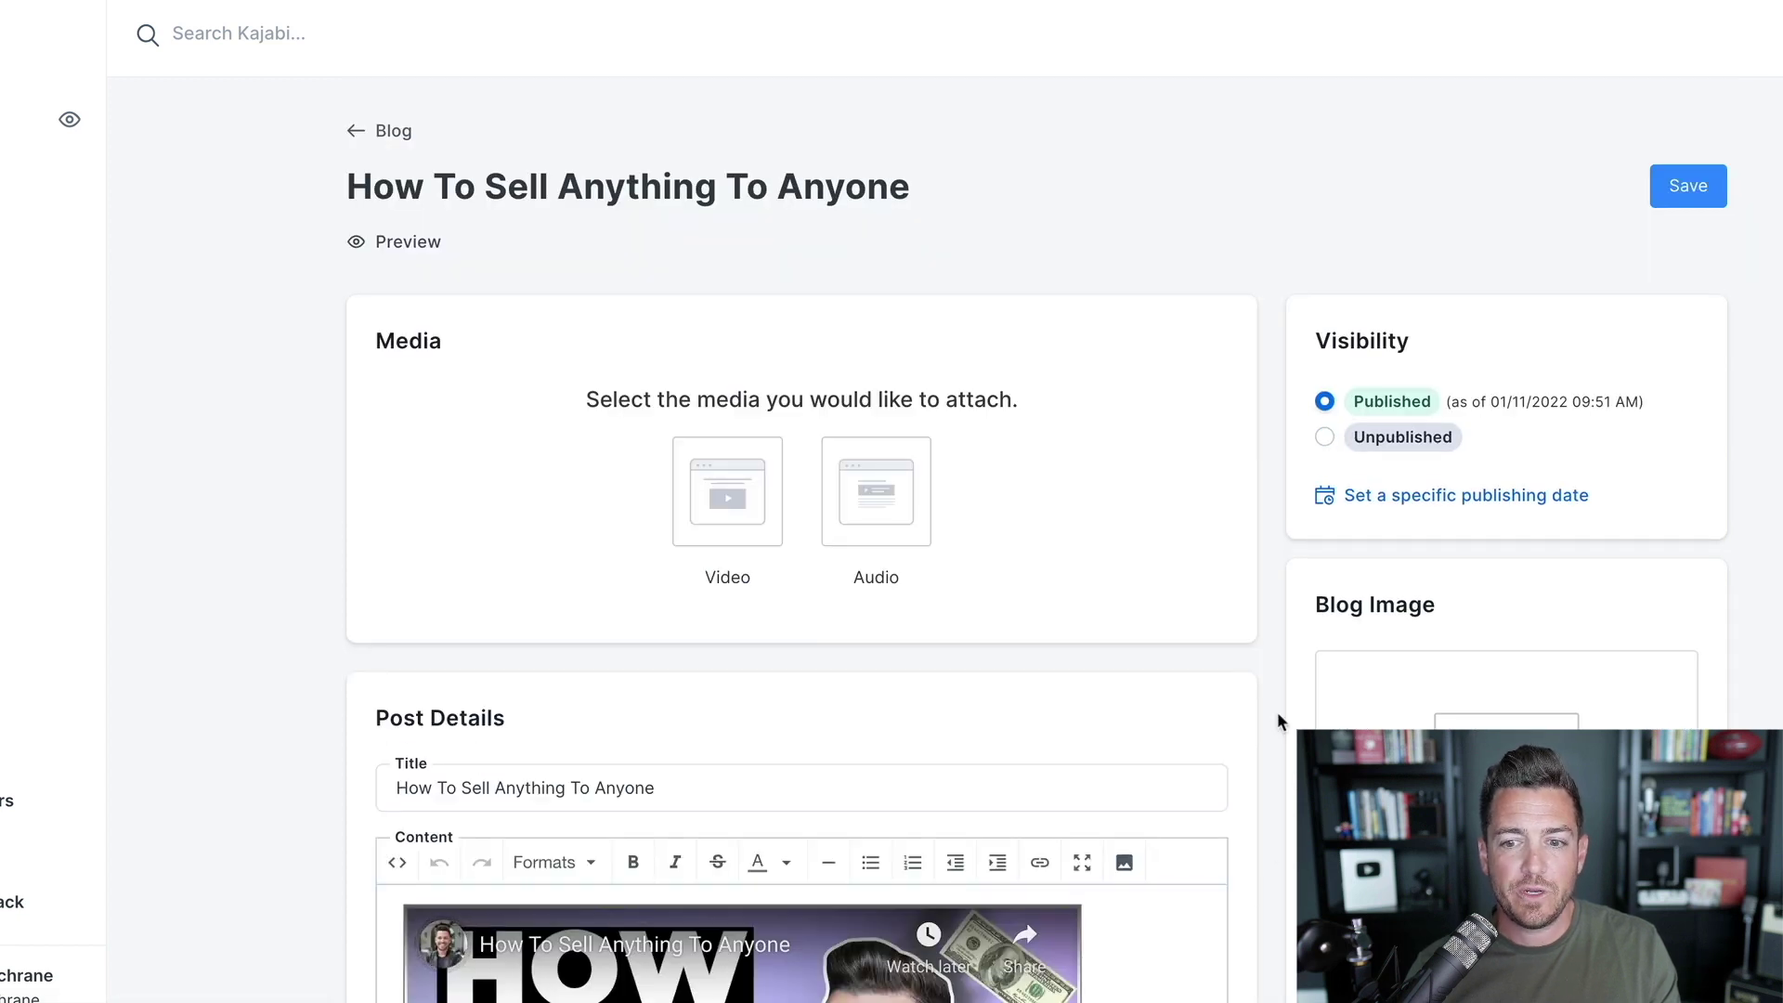
- Examine how the post's content is built, from the embedded video through the introduction to the closing link
{"action": "scroll", "coordinate": [1275, 705], "scroll_direction": "down", "scroll_amount": 4}
{"action": "scroll", "coordinate": [1148, 588], "scroll_direction": "up", "scroll_amount": 1}
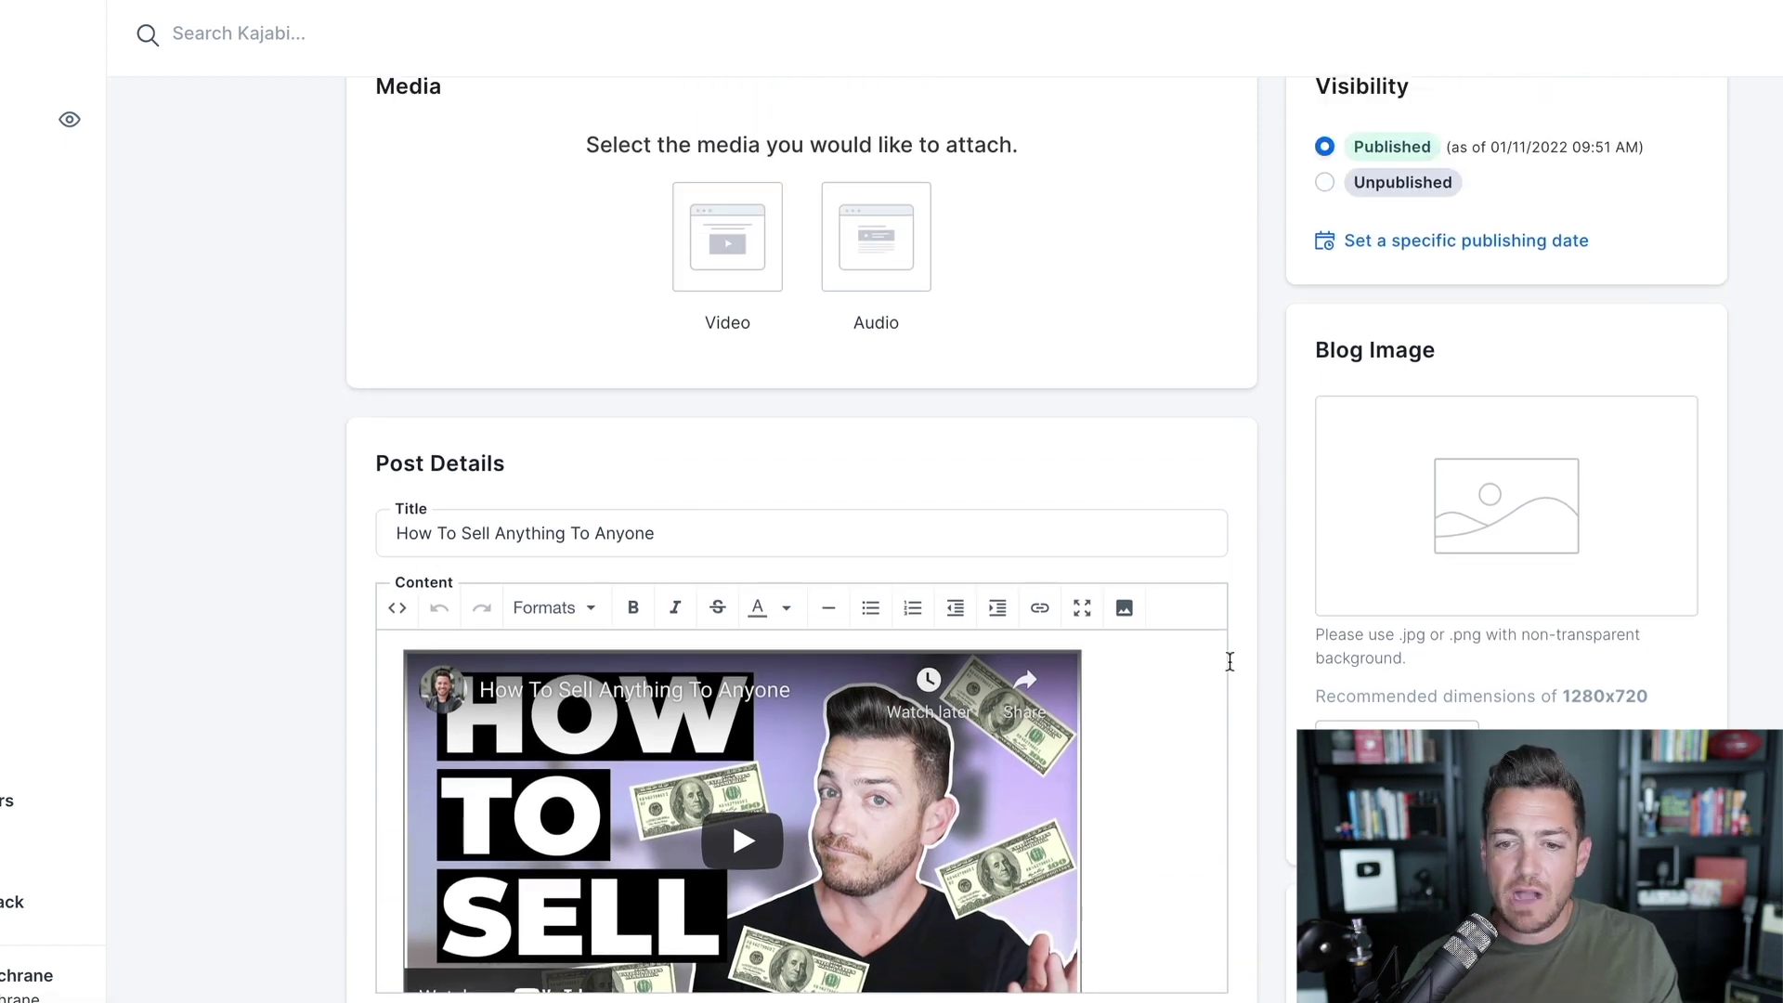
{"action": "scroll", "coordinate": [1252, 669], "scroll_direction": "down", "scroll_amount": 2}
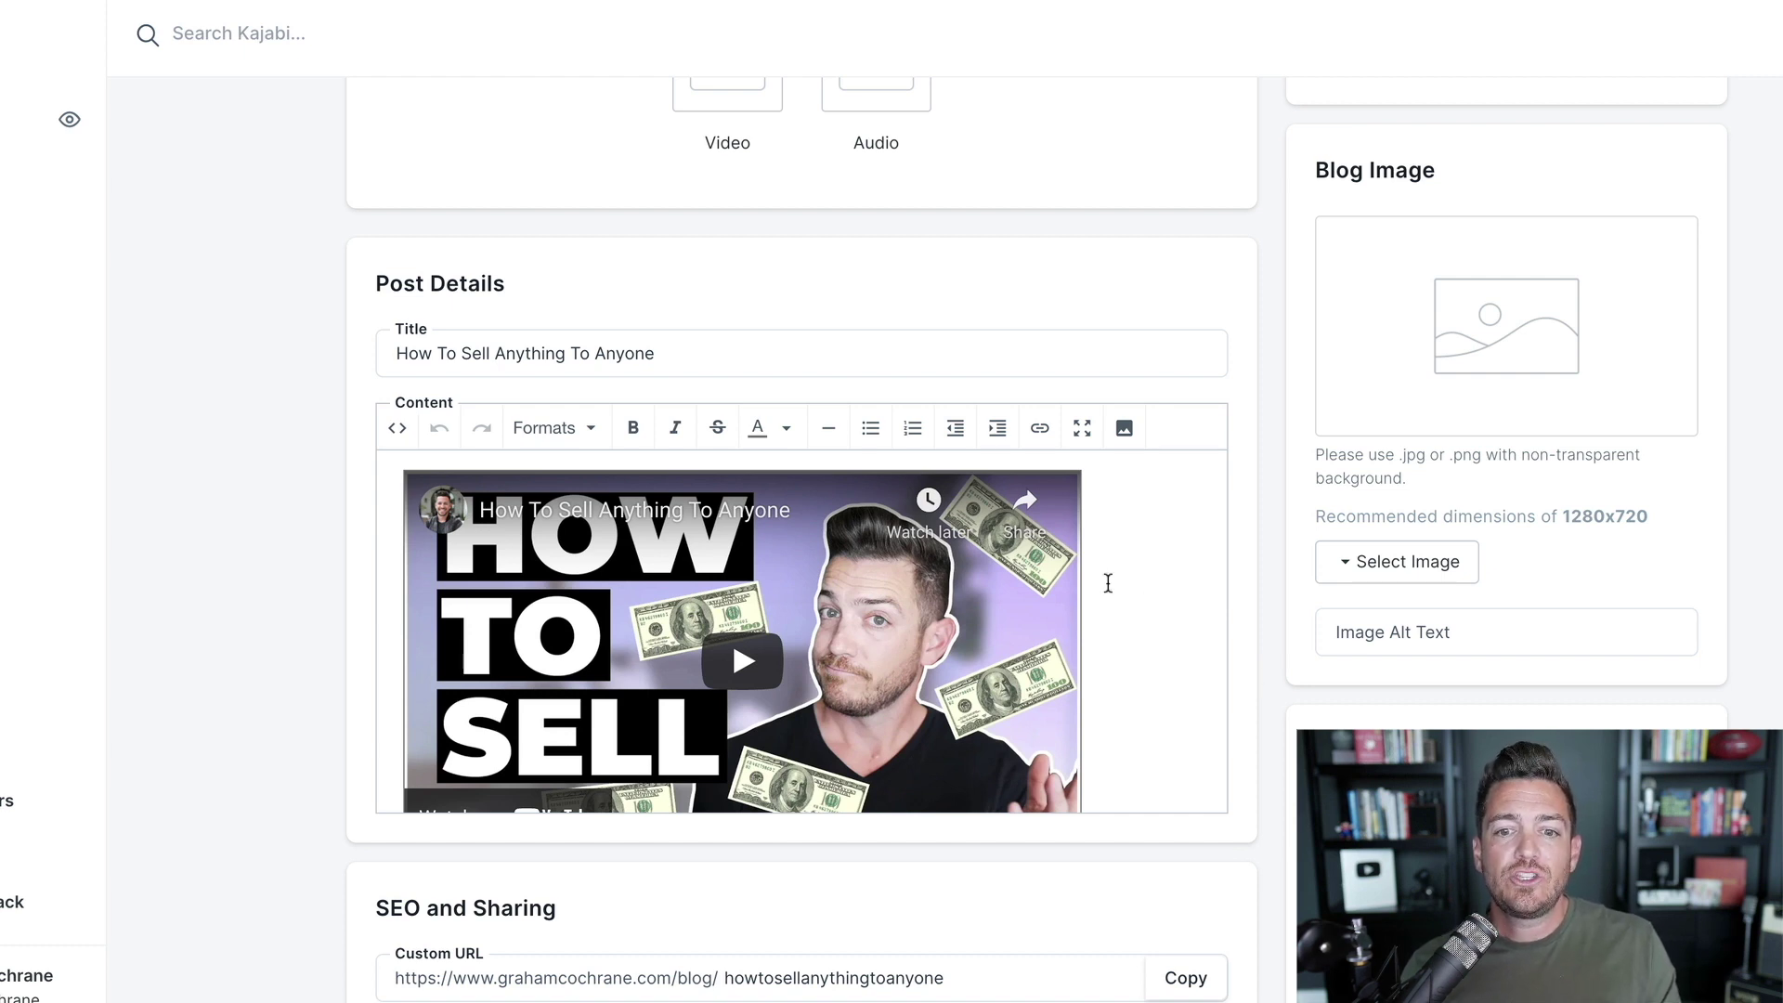
{"action": "scroll", "coordinate": [1106, 581], "scroll_direction": "down", "scroll_amount": 2}
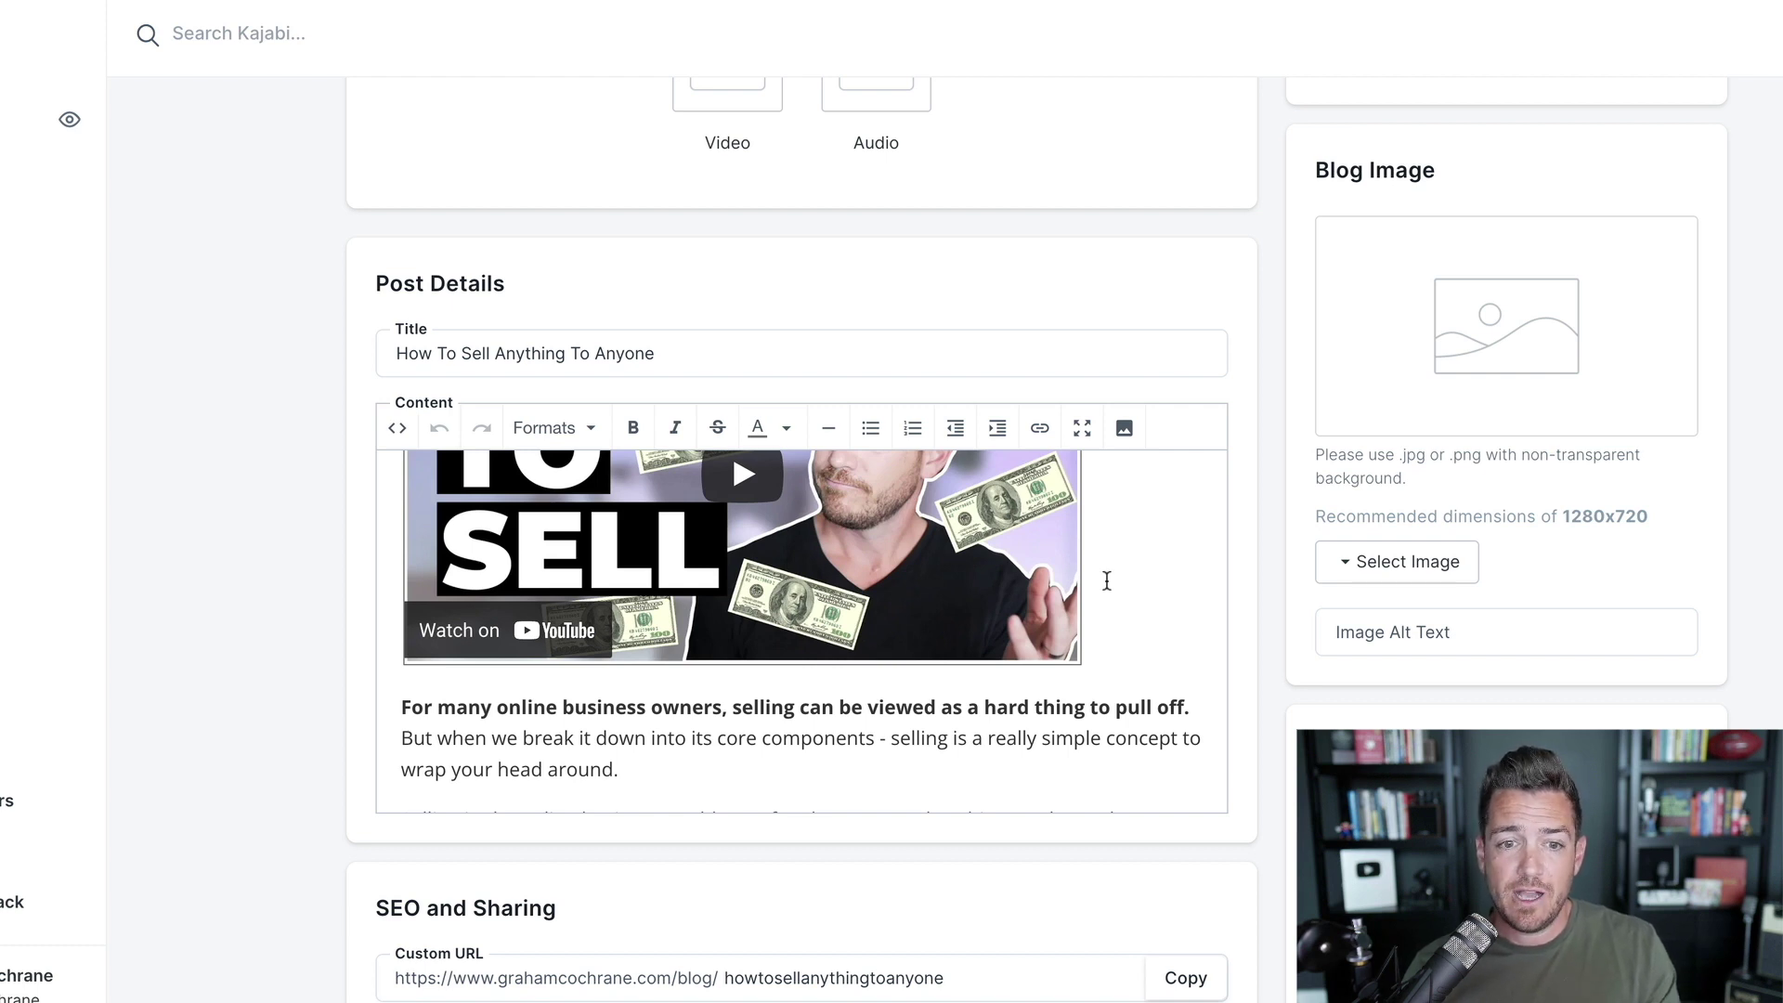
{"action": "scroll", "coordinate": [1107, 580], "scroll_direction": "down", "scroll_amount": 5}
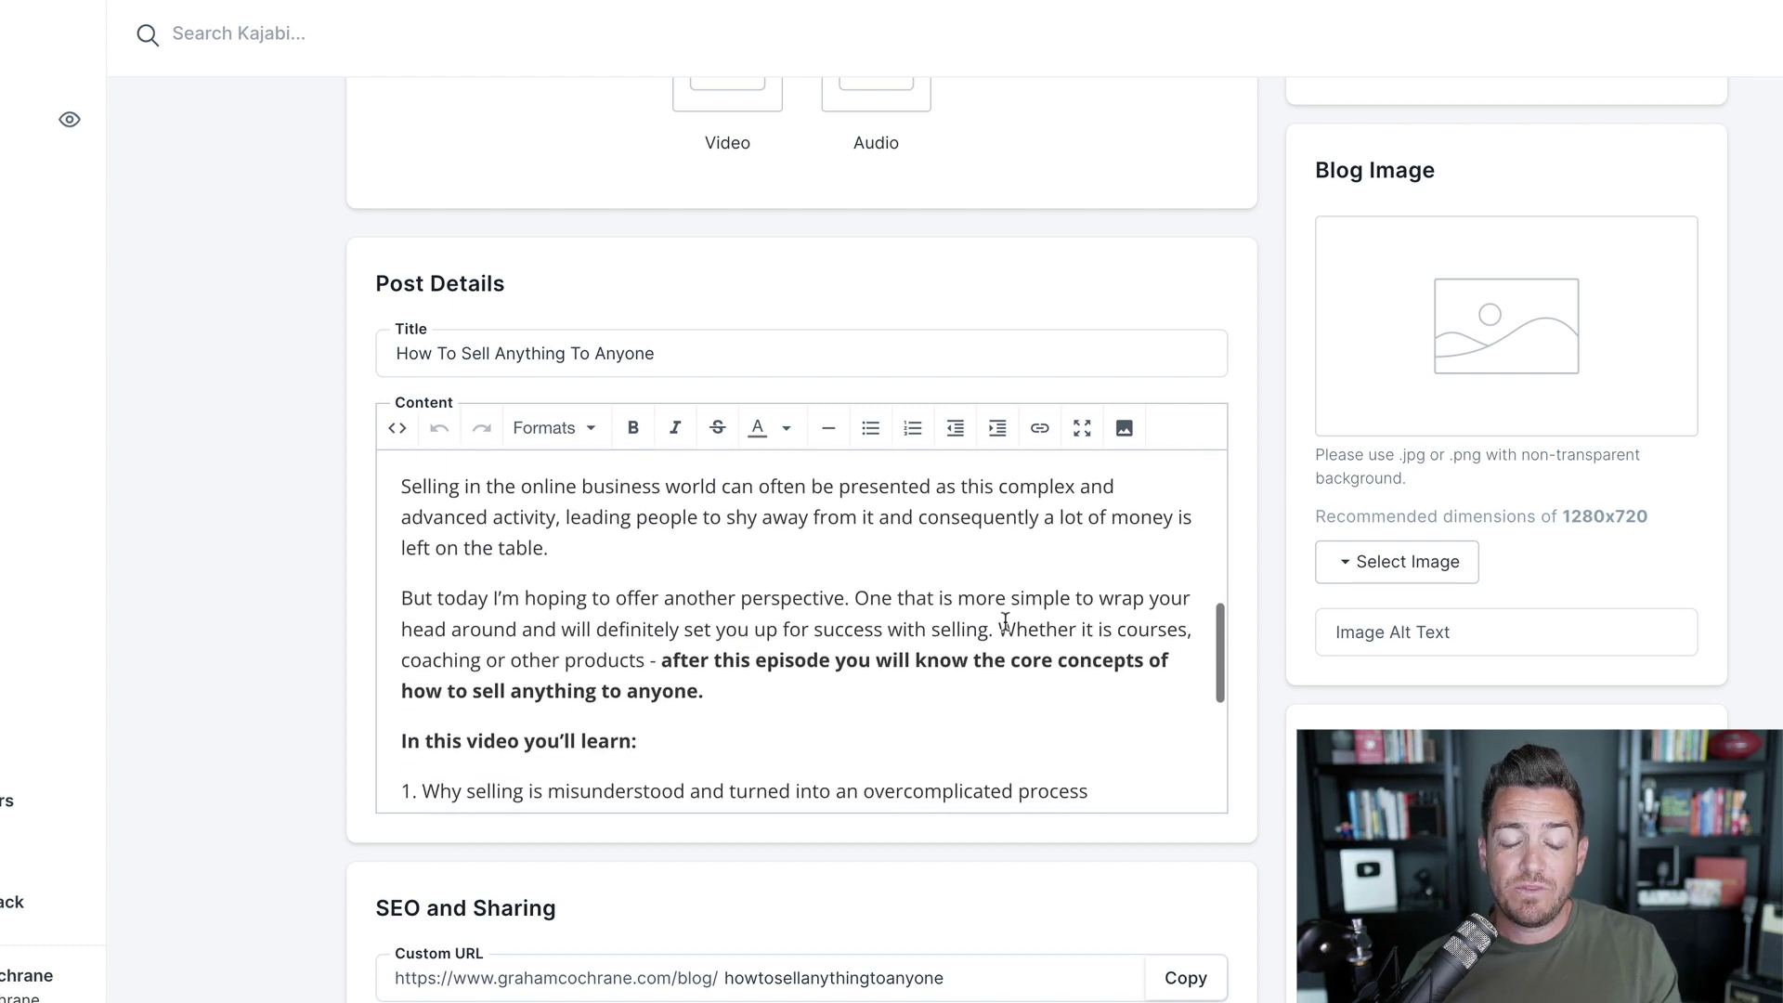
{"action": "scroll", "coordinate": [981, 627], "scroll_direction": "up", "scroll_amount": 2}
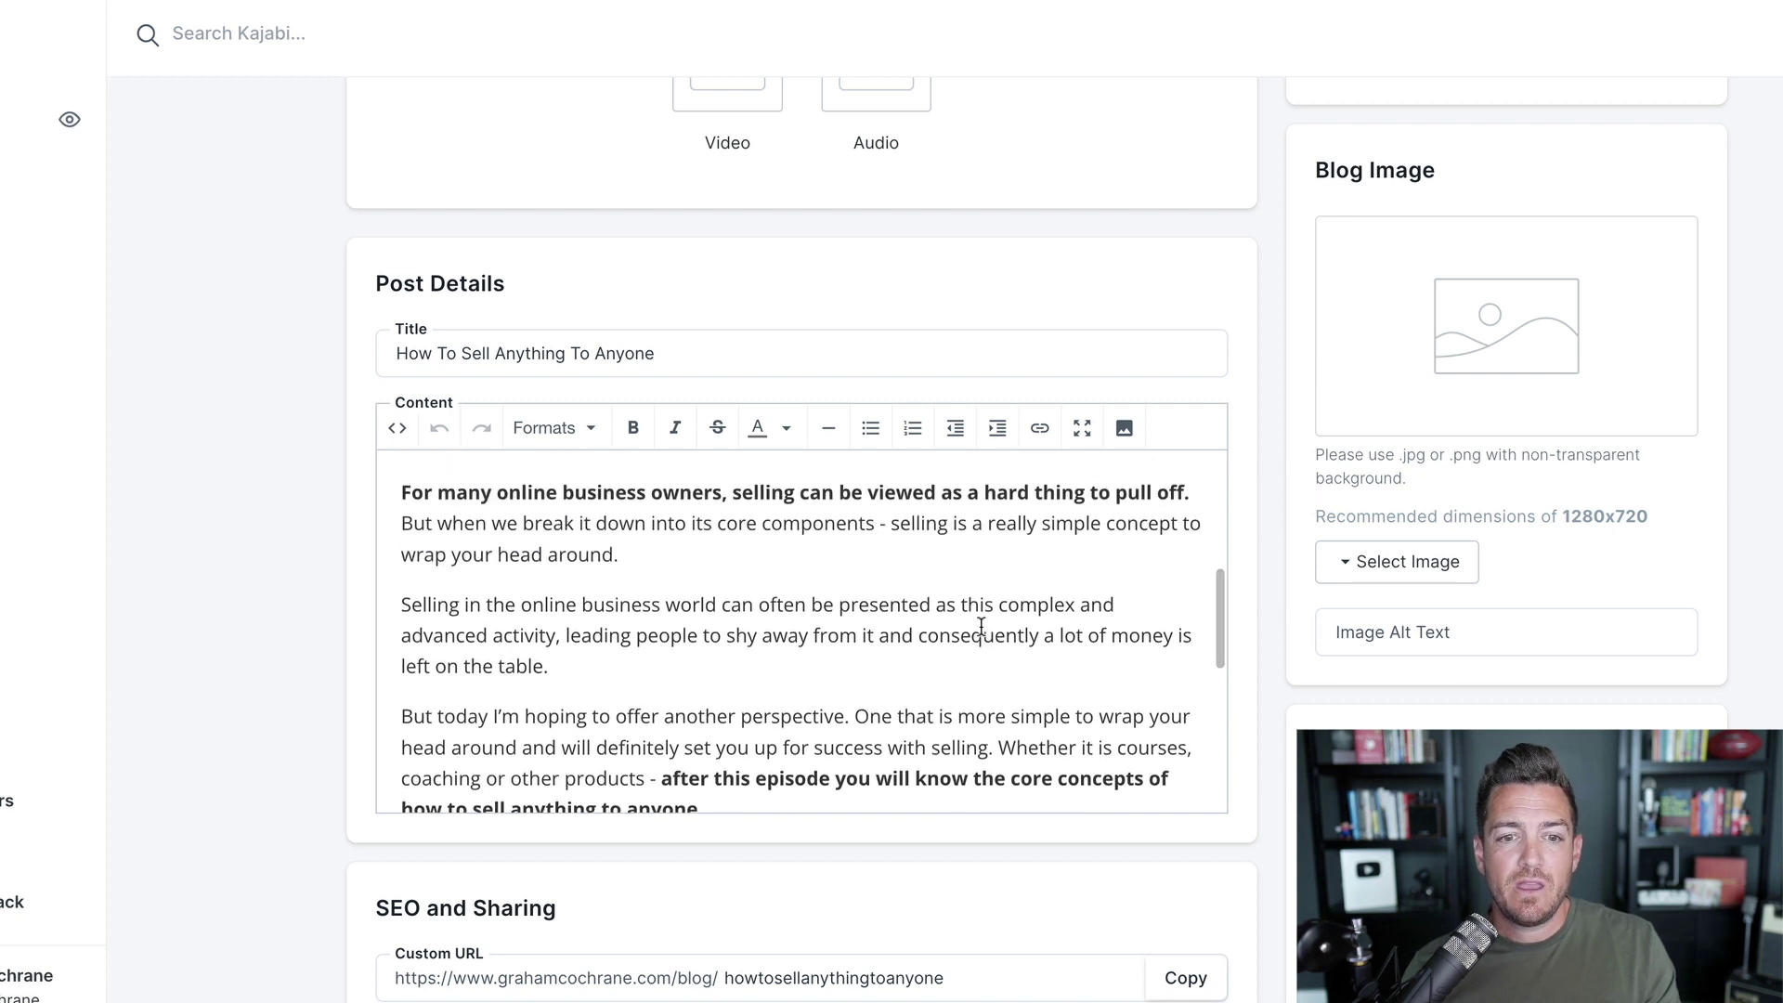
{"action": "scroll", "coordinate": [981, 627], "scroll_direction": "down", "scroll_amount": 6}
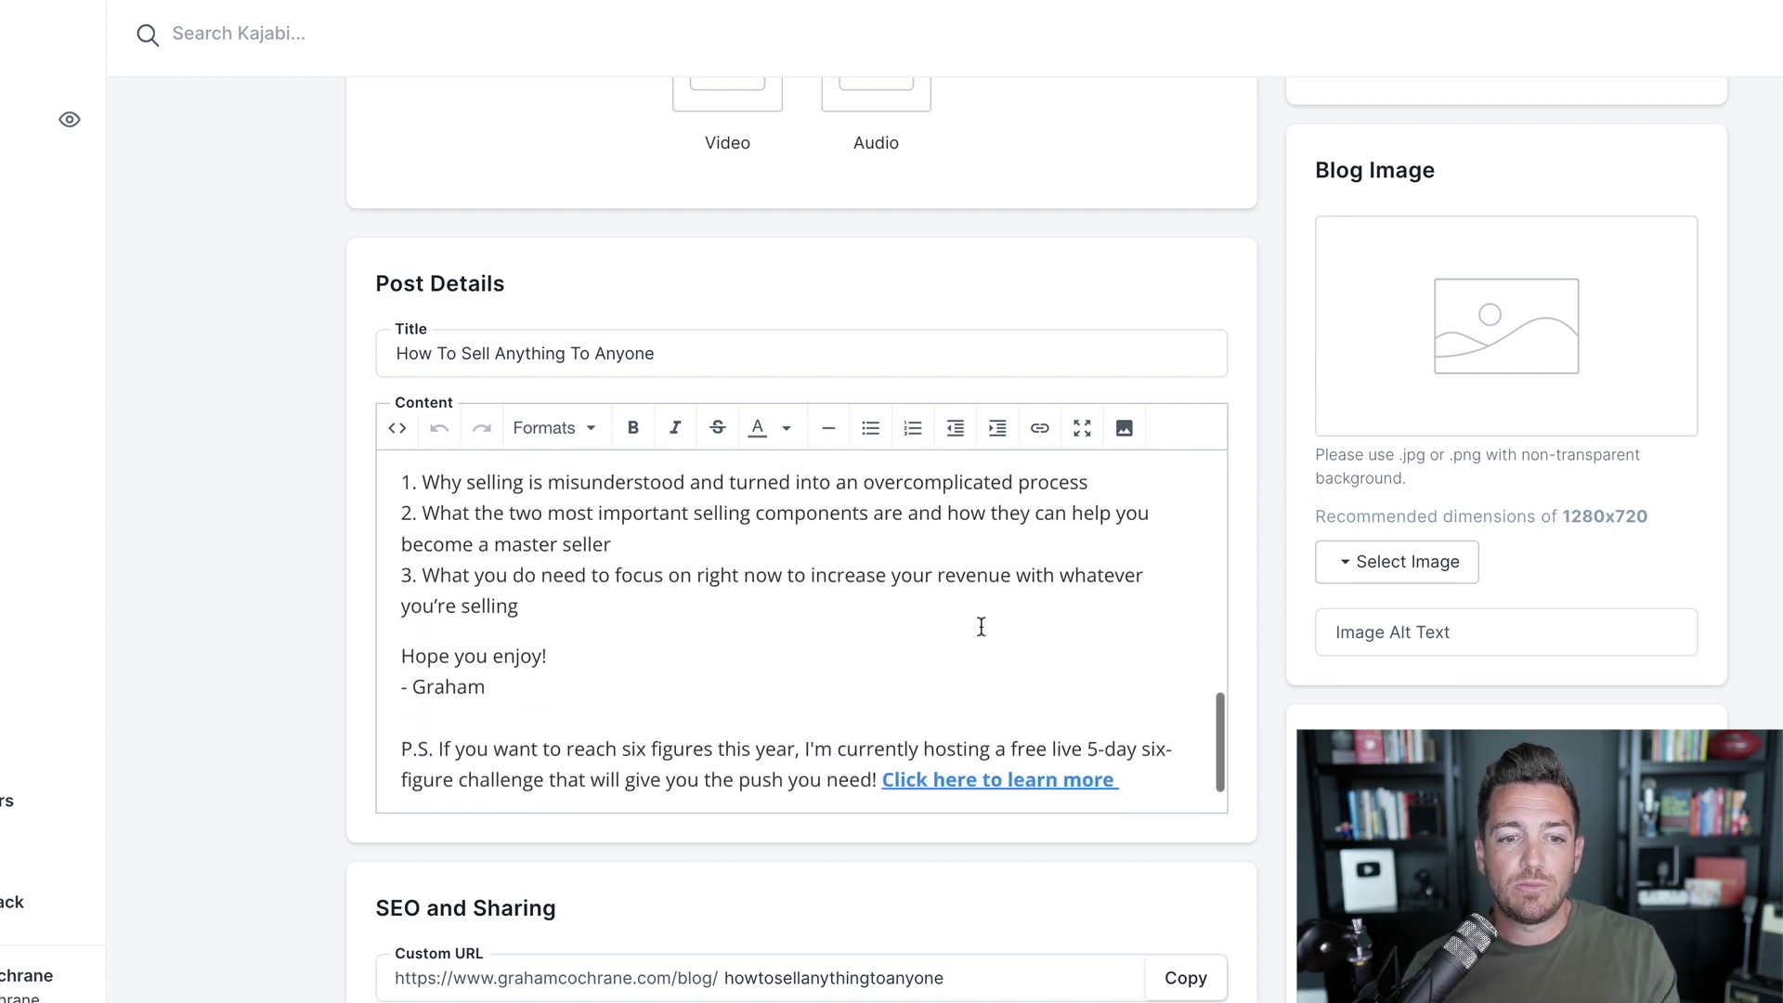
{"action": "scroll", "coordinate": [981, 626], "scroll_direction": "up", "scroll_amount": 6}
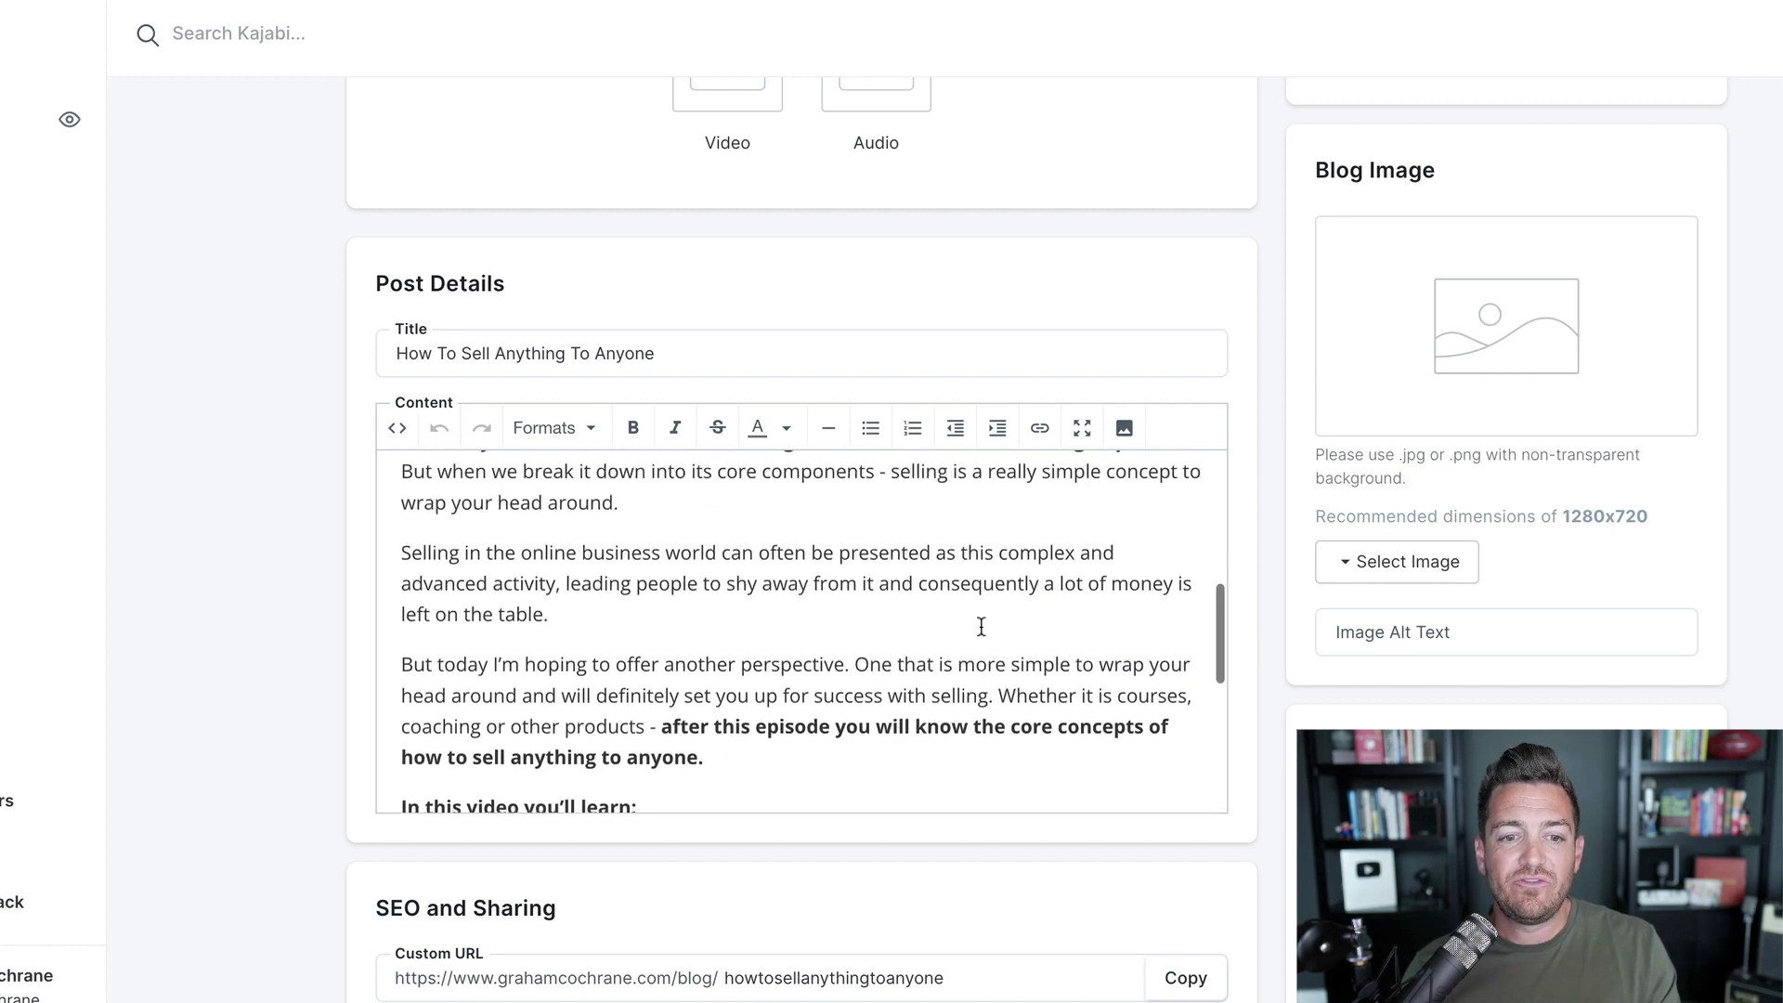
{"action": "scroll", "coordinate": [981, 626], "scroll_direction": "down", "scroll_amount": 1}
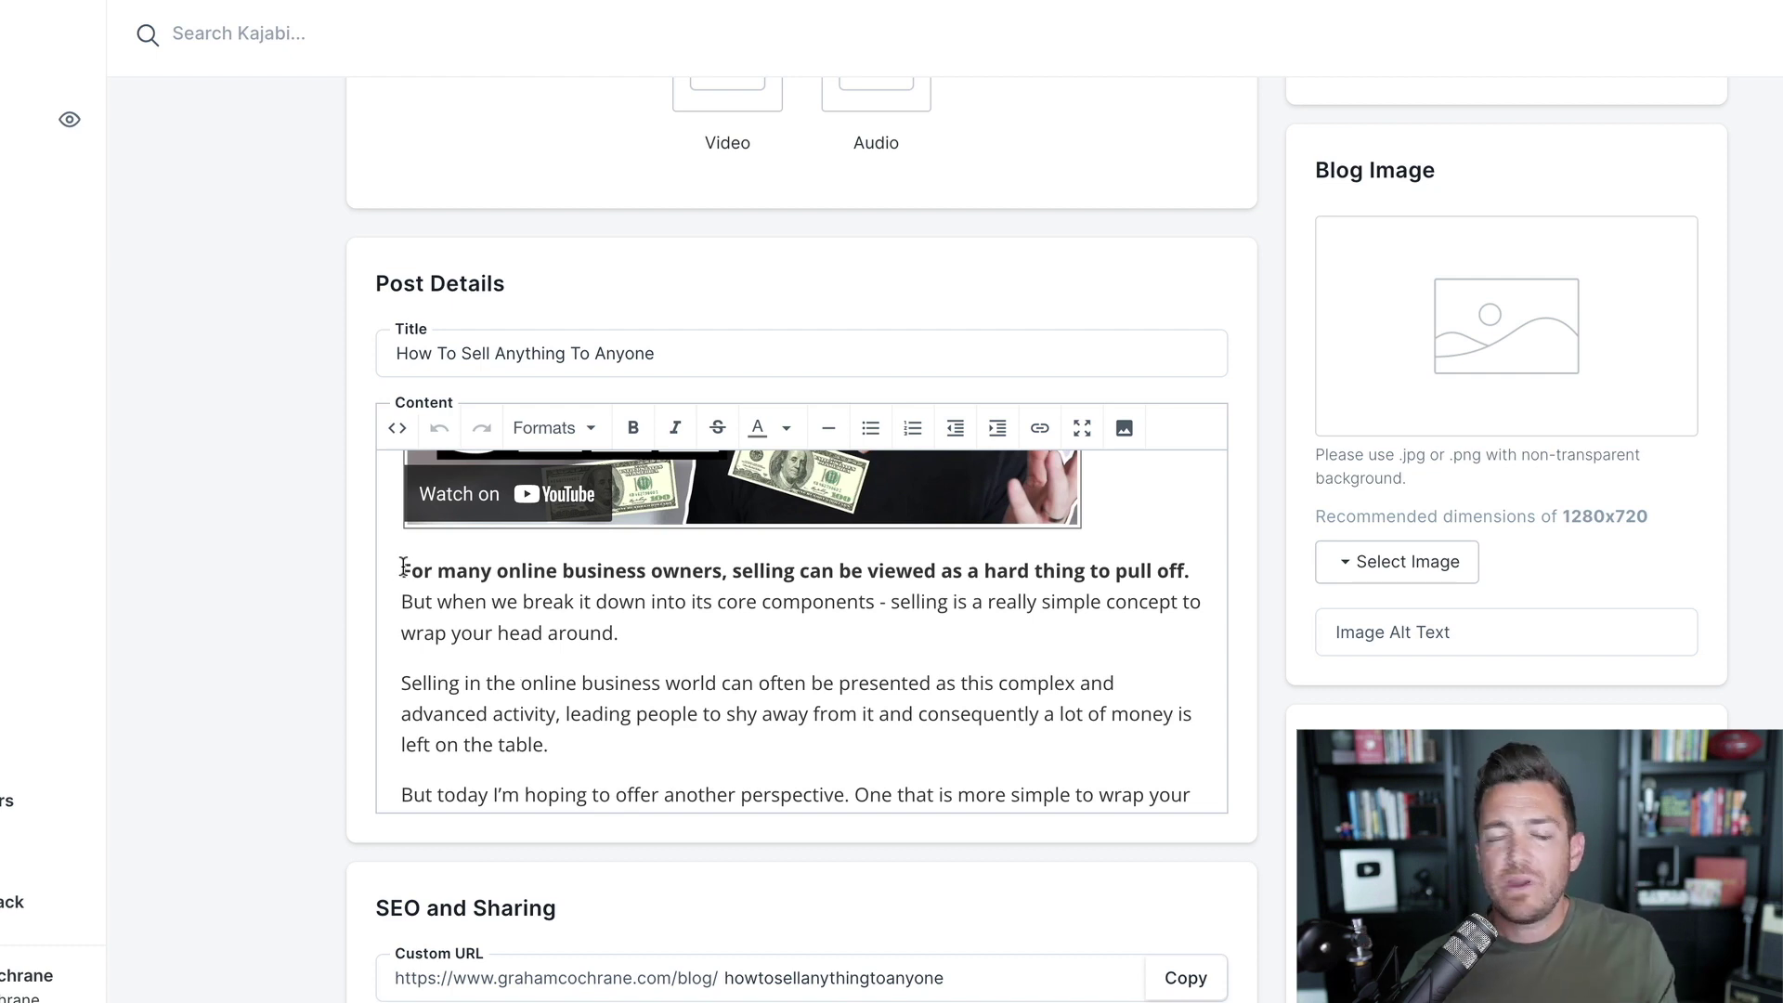
- Highlight the first two paragraphs below the video, and the online business wording in their opening sentences
{"action": "left_click_drag", "start_coordinate": [403, 568], "coordinate": [565, 756]}
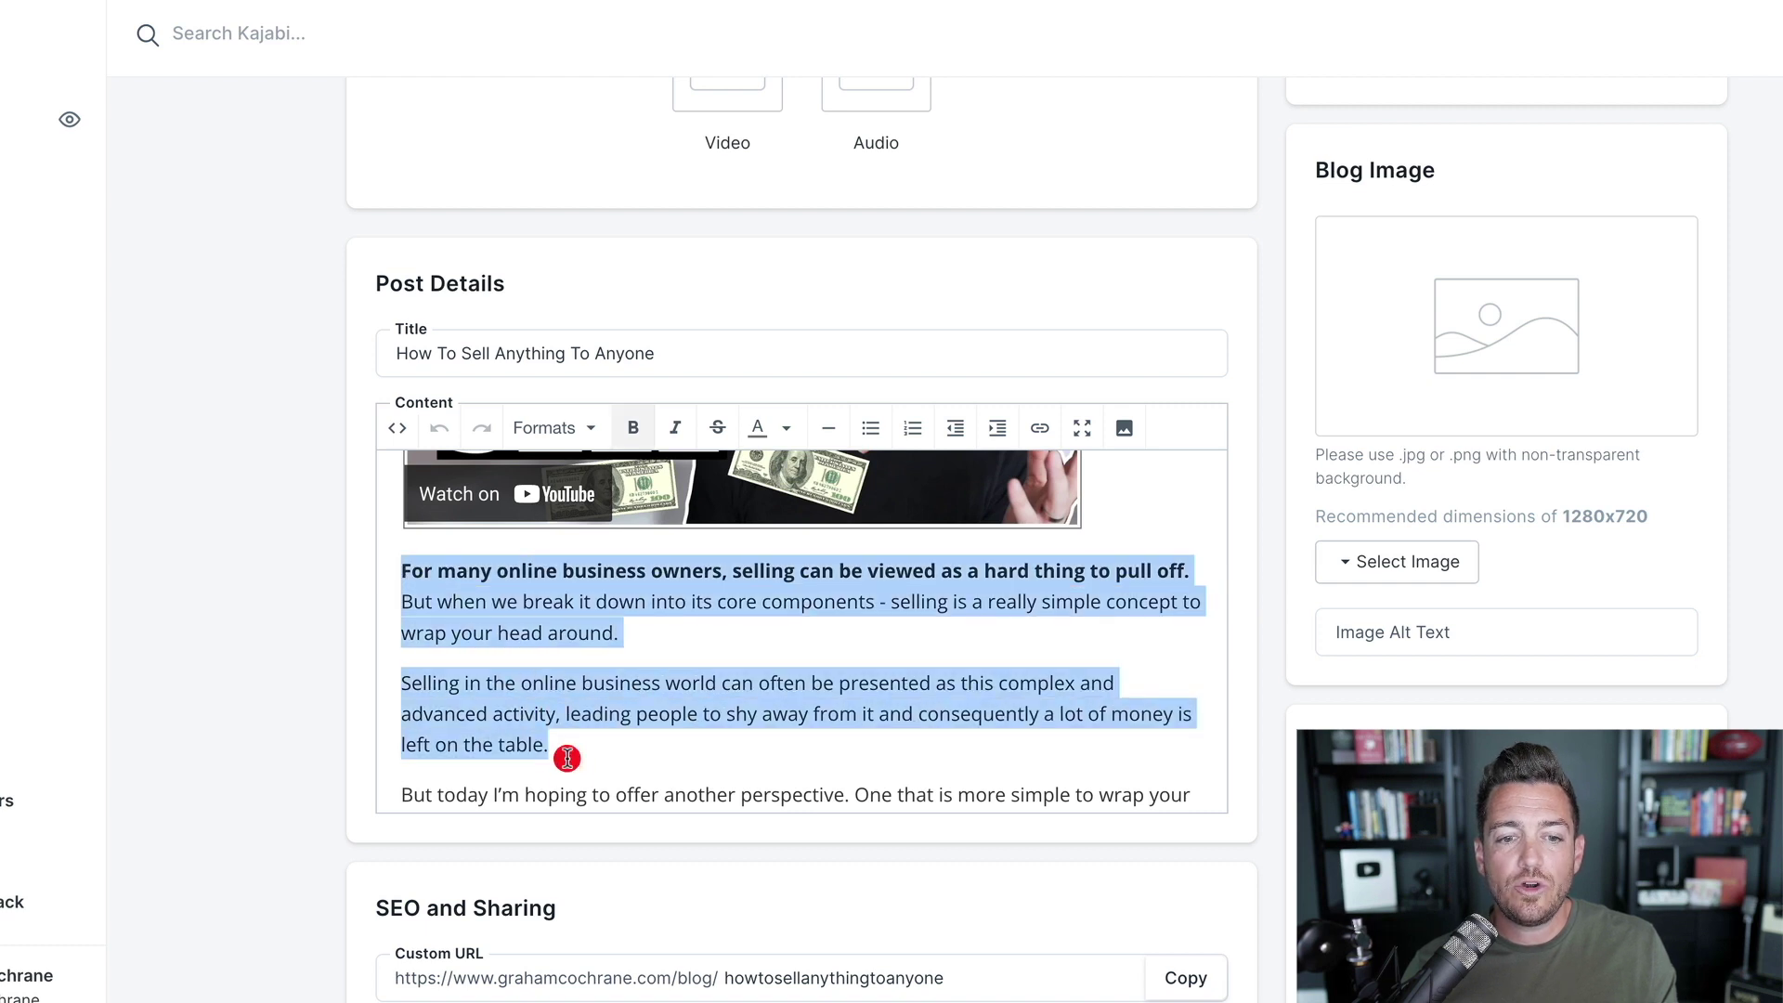
{"action": "left_click", "coordinate": [566, 757]}
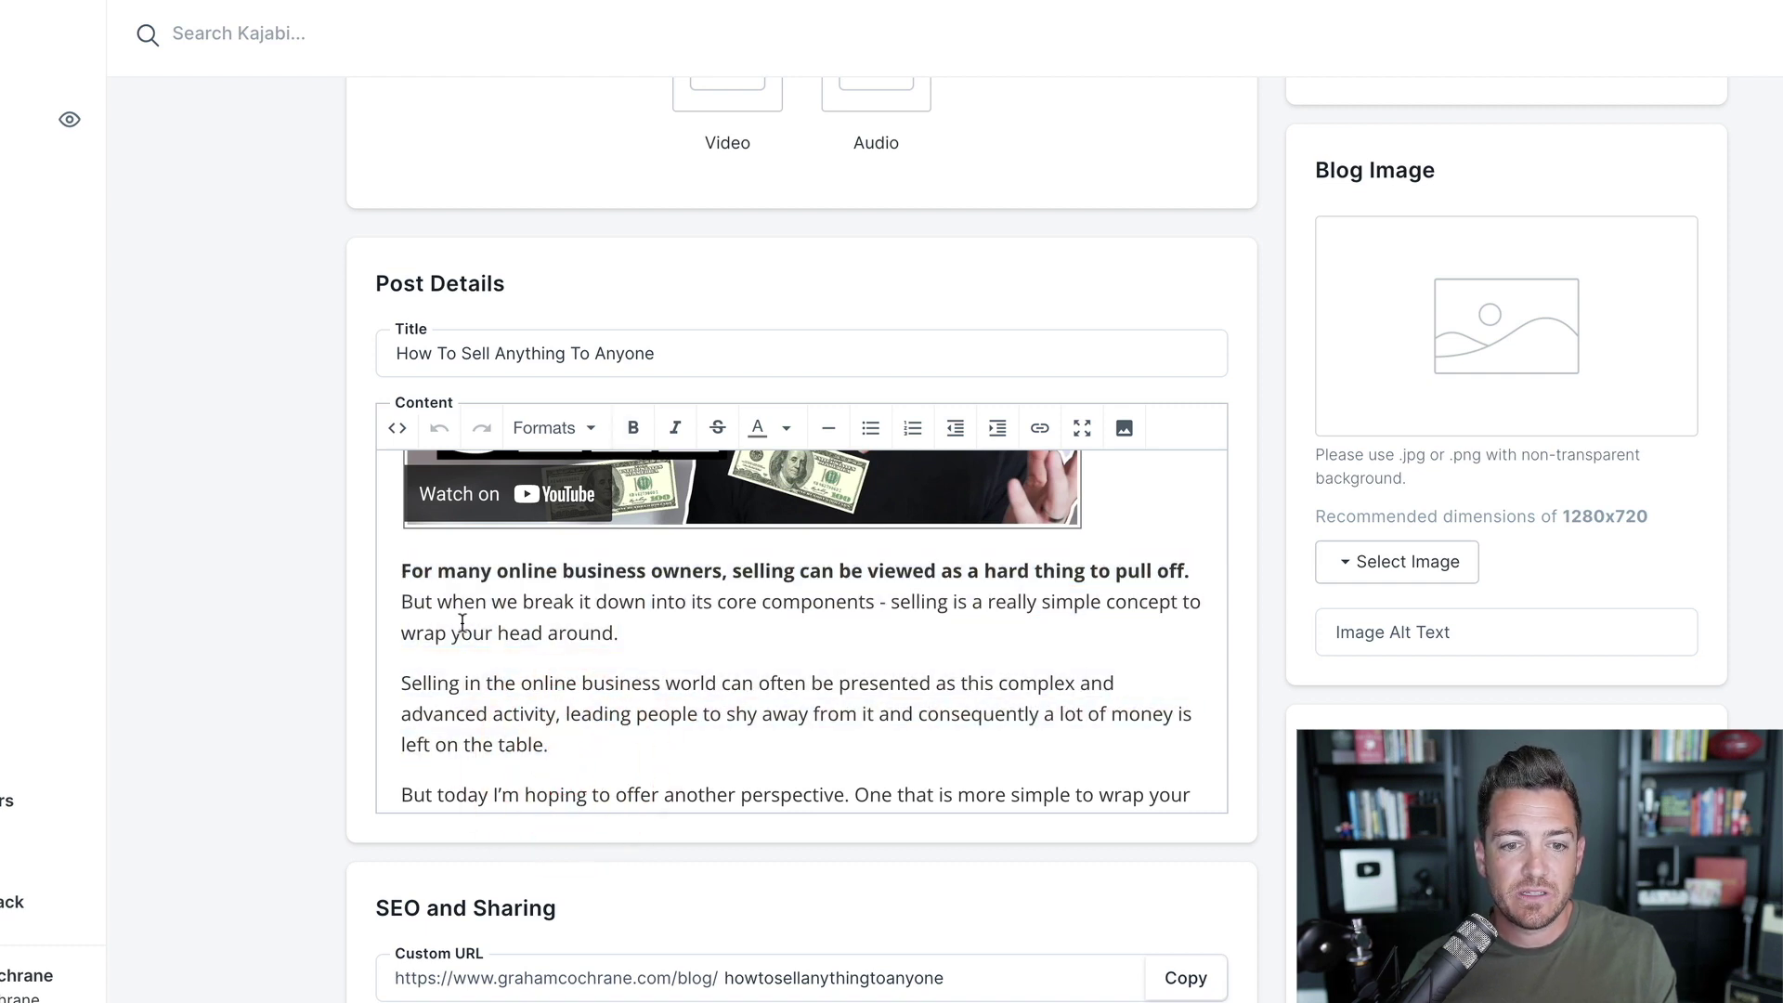
{"action": "left_click_drag", "start_coordinate": [499, 571], "coordinate": [746, 570]}
{"action": "left_click", "coordinate": [743, 570]}
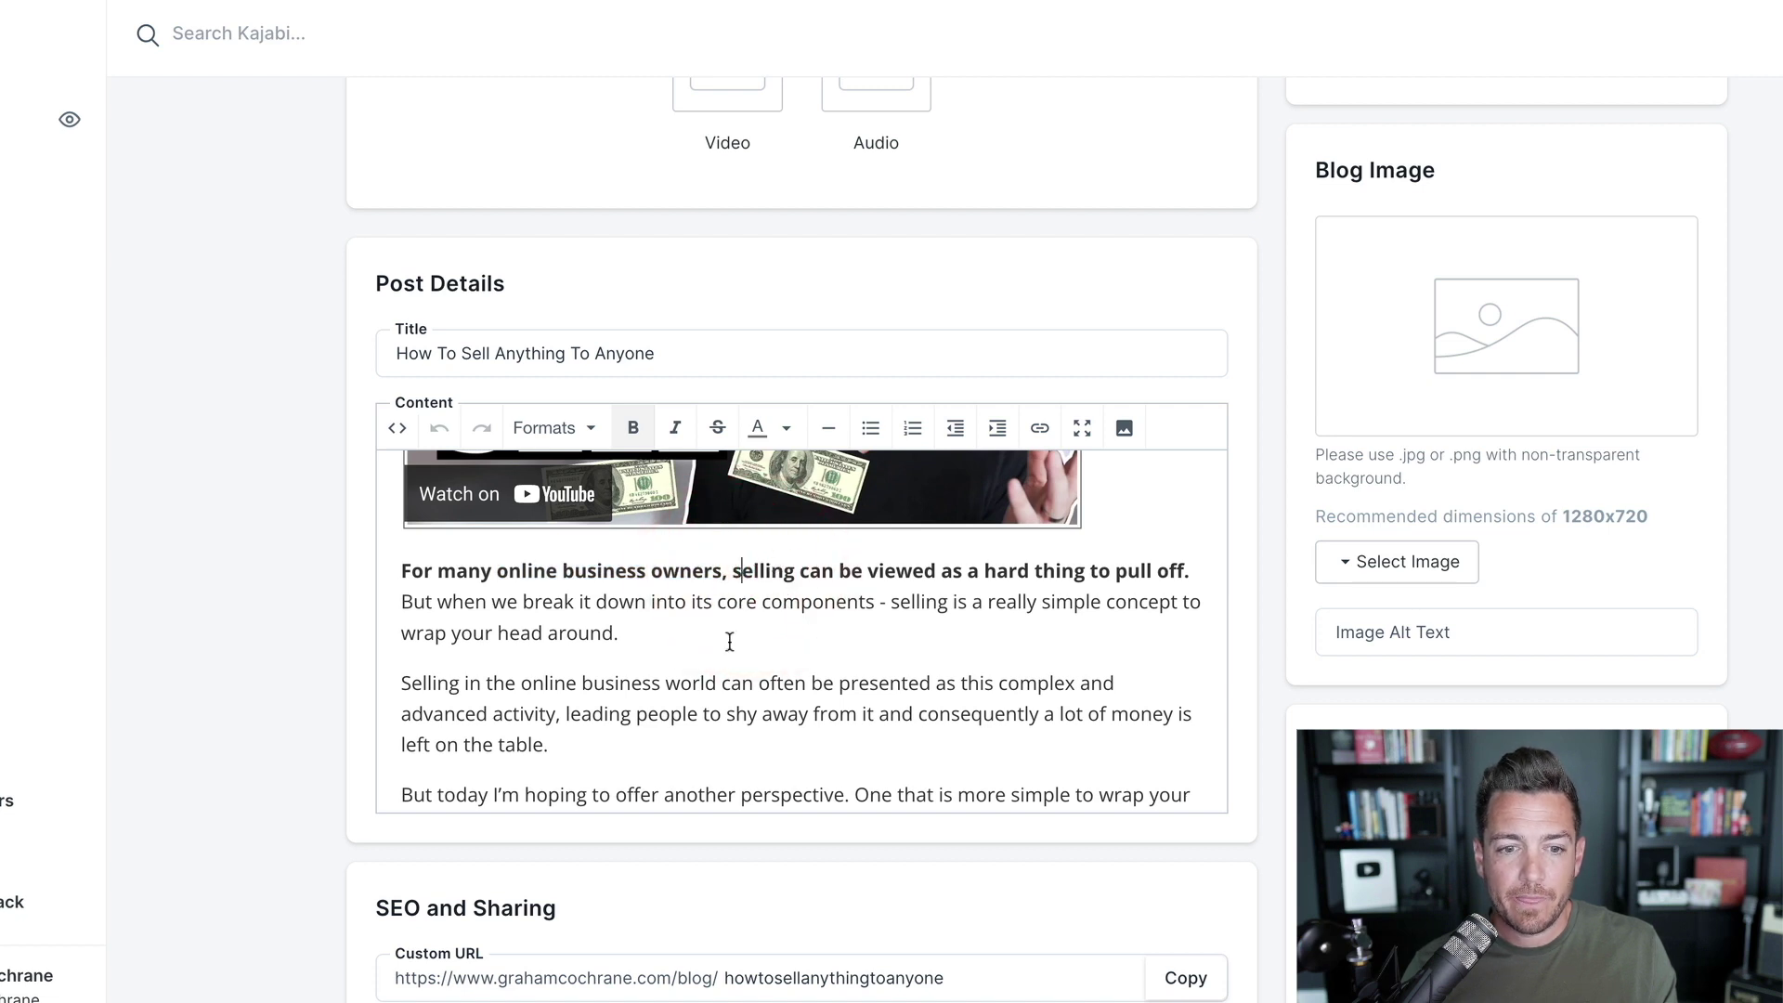
{"action": "left_click_drag", "start_coordinate": [580, 682], "coordinate": [776, 683]}
- Read the "In this video you'll learn" list and sign-off, and return to the embedded video and media options
{"action": "scroll", "coordinate": [676, 733], "scroll_direction": "down", "scroll_amount": 1}
{"action": "scroll", "coordinate": [676, 733], "scroll_direction": "down", "scroll_amount": 3}
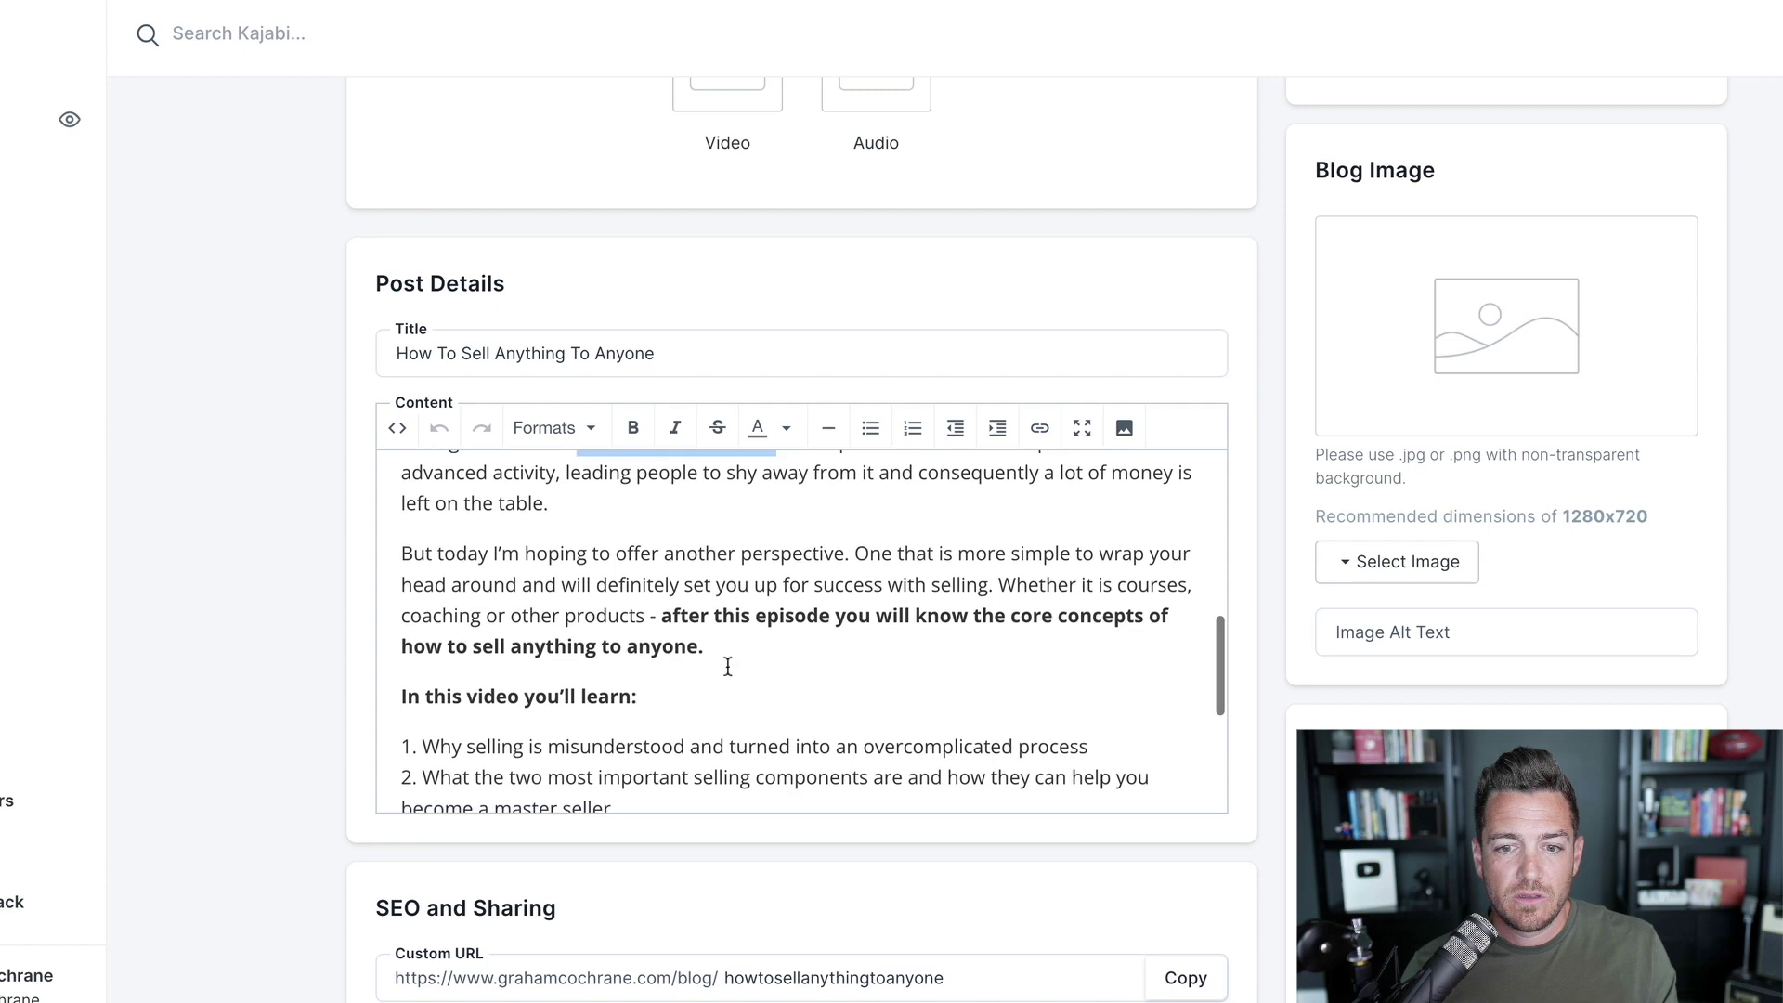
{"action": "scroll", "coordinate": [726, 639], "scroll_direction": "down", "scroll_amount": 2}
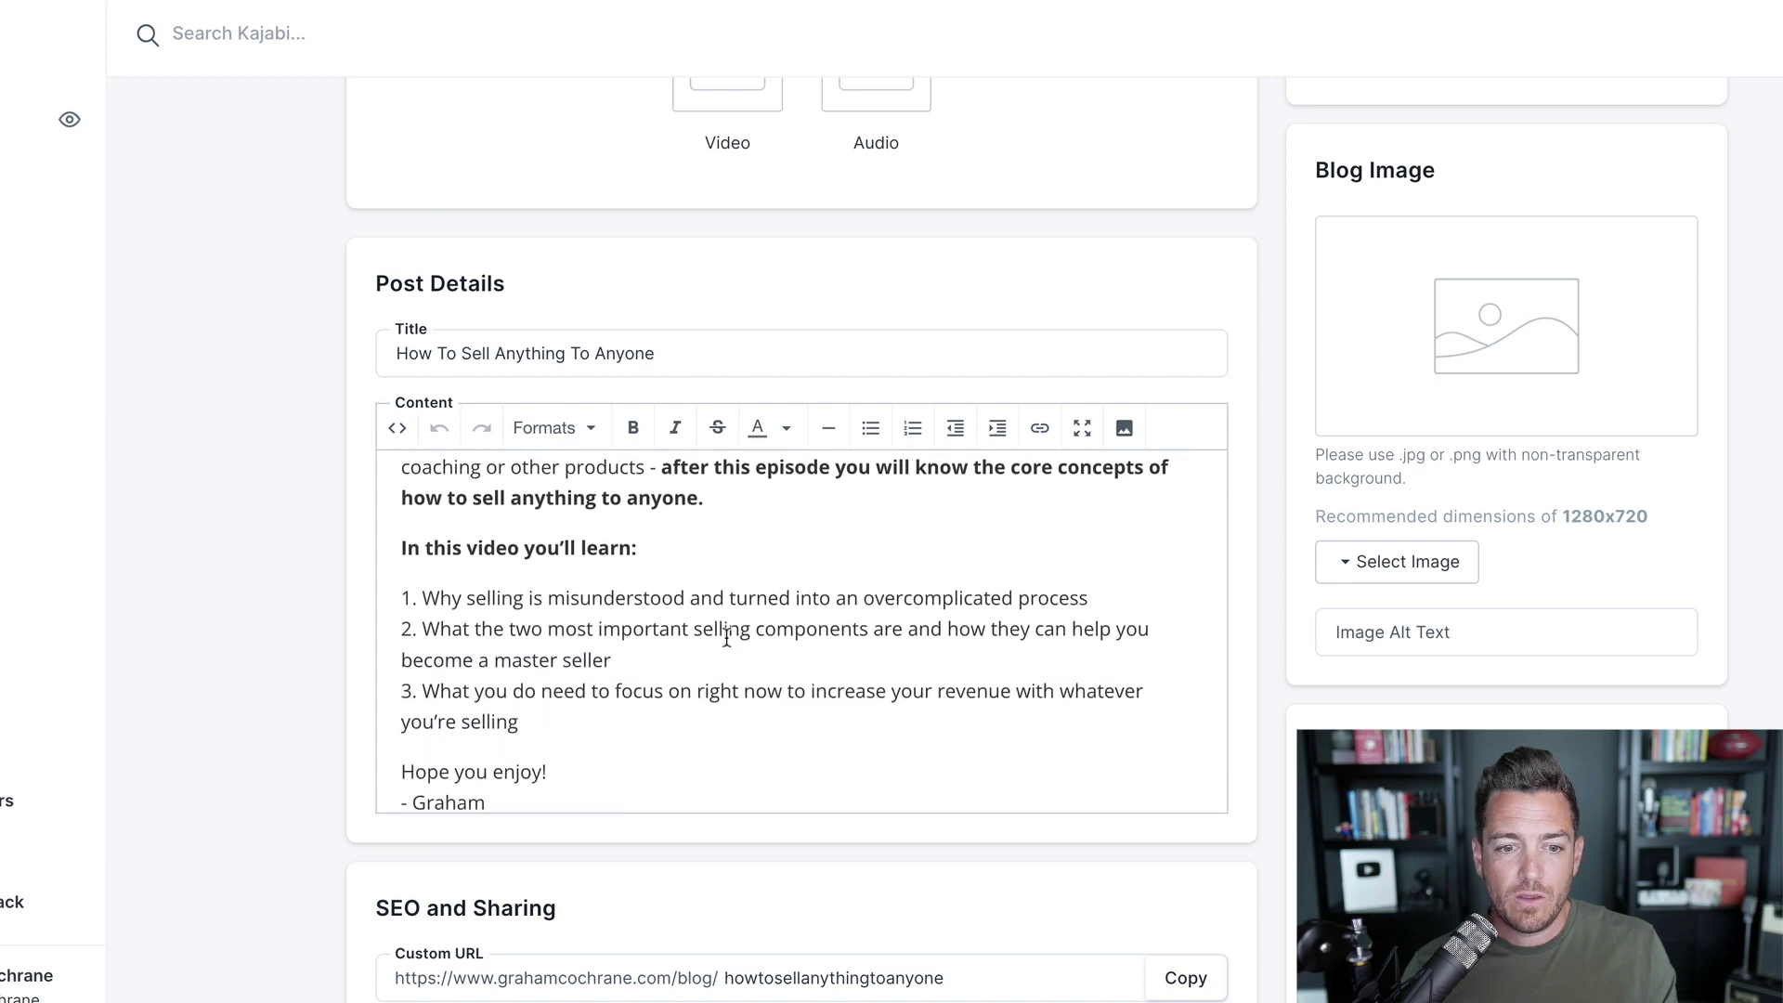
{"action": "scroll", "coordinate": [694, 643], "scroll_direction": "down", "scroll_amount": 3}
{"action": "scroll", "coordinate": [695, 643], "scroll_direction": "up", "scroll_amount": 10}
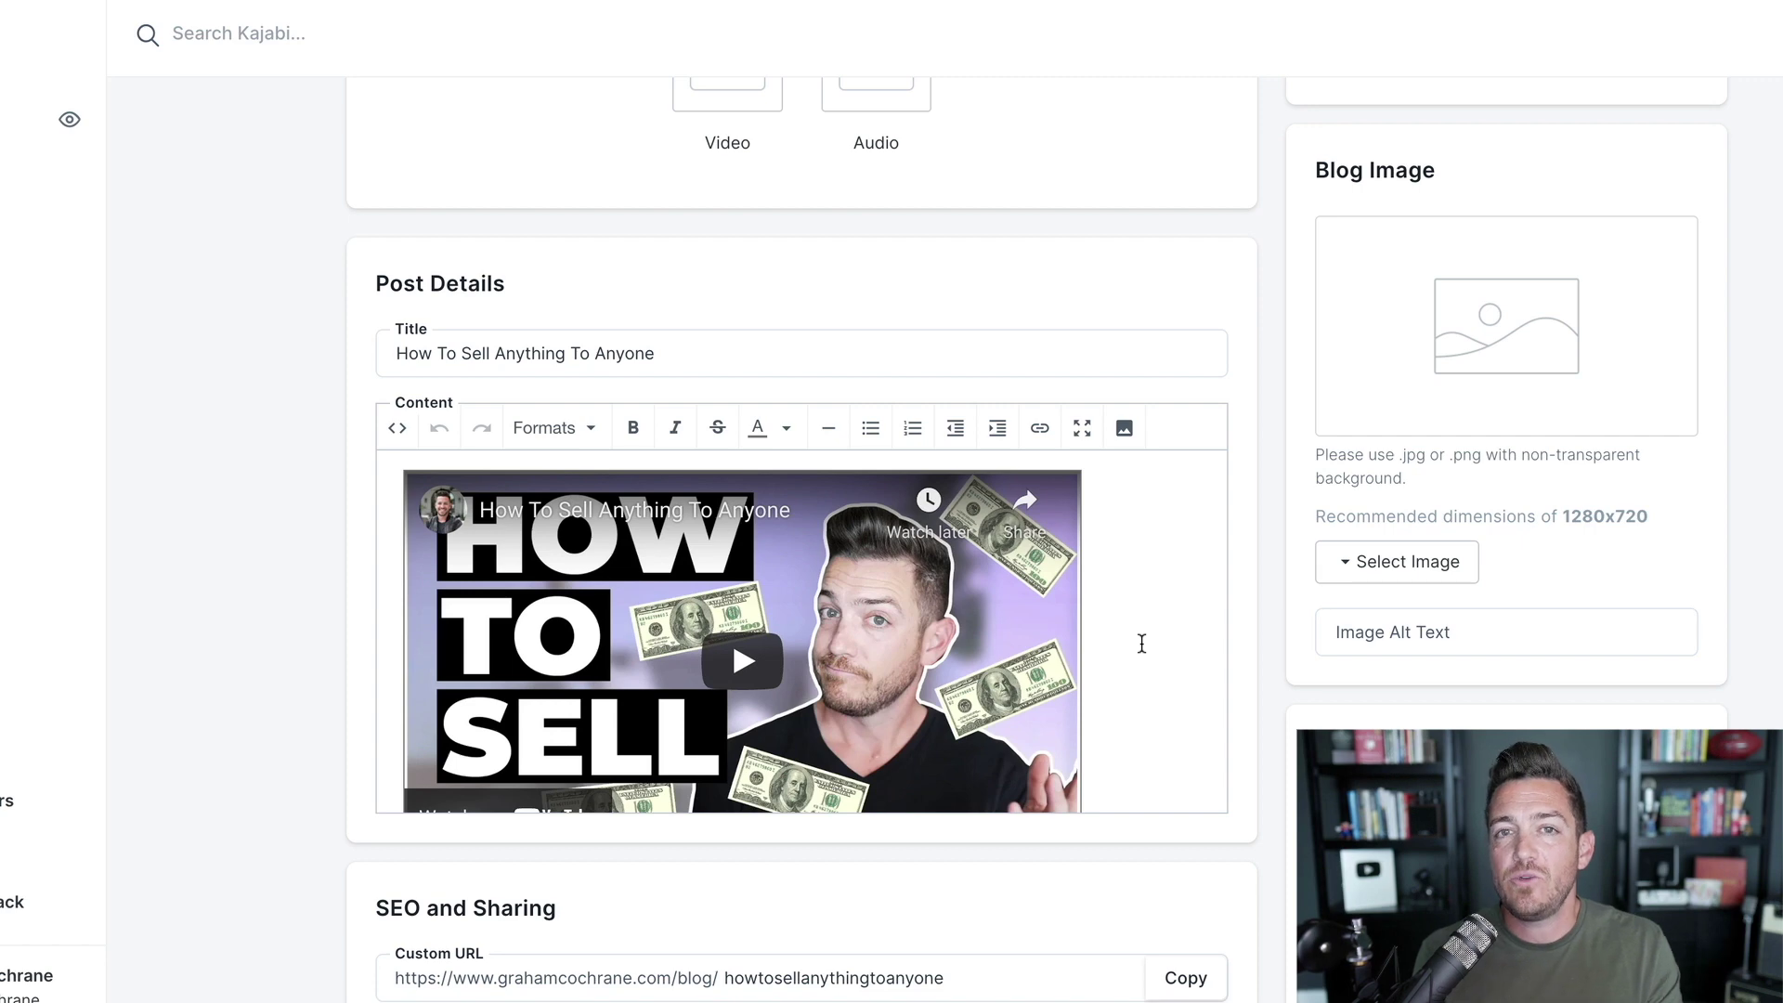
{"action": "scroll", "coordinate": [1198, 706], "scroll_direction": "up", "scroll_amount": 2}
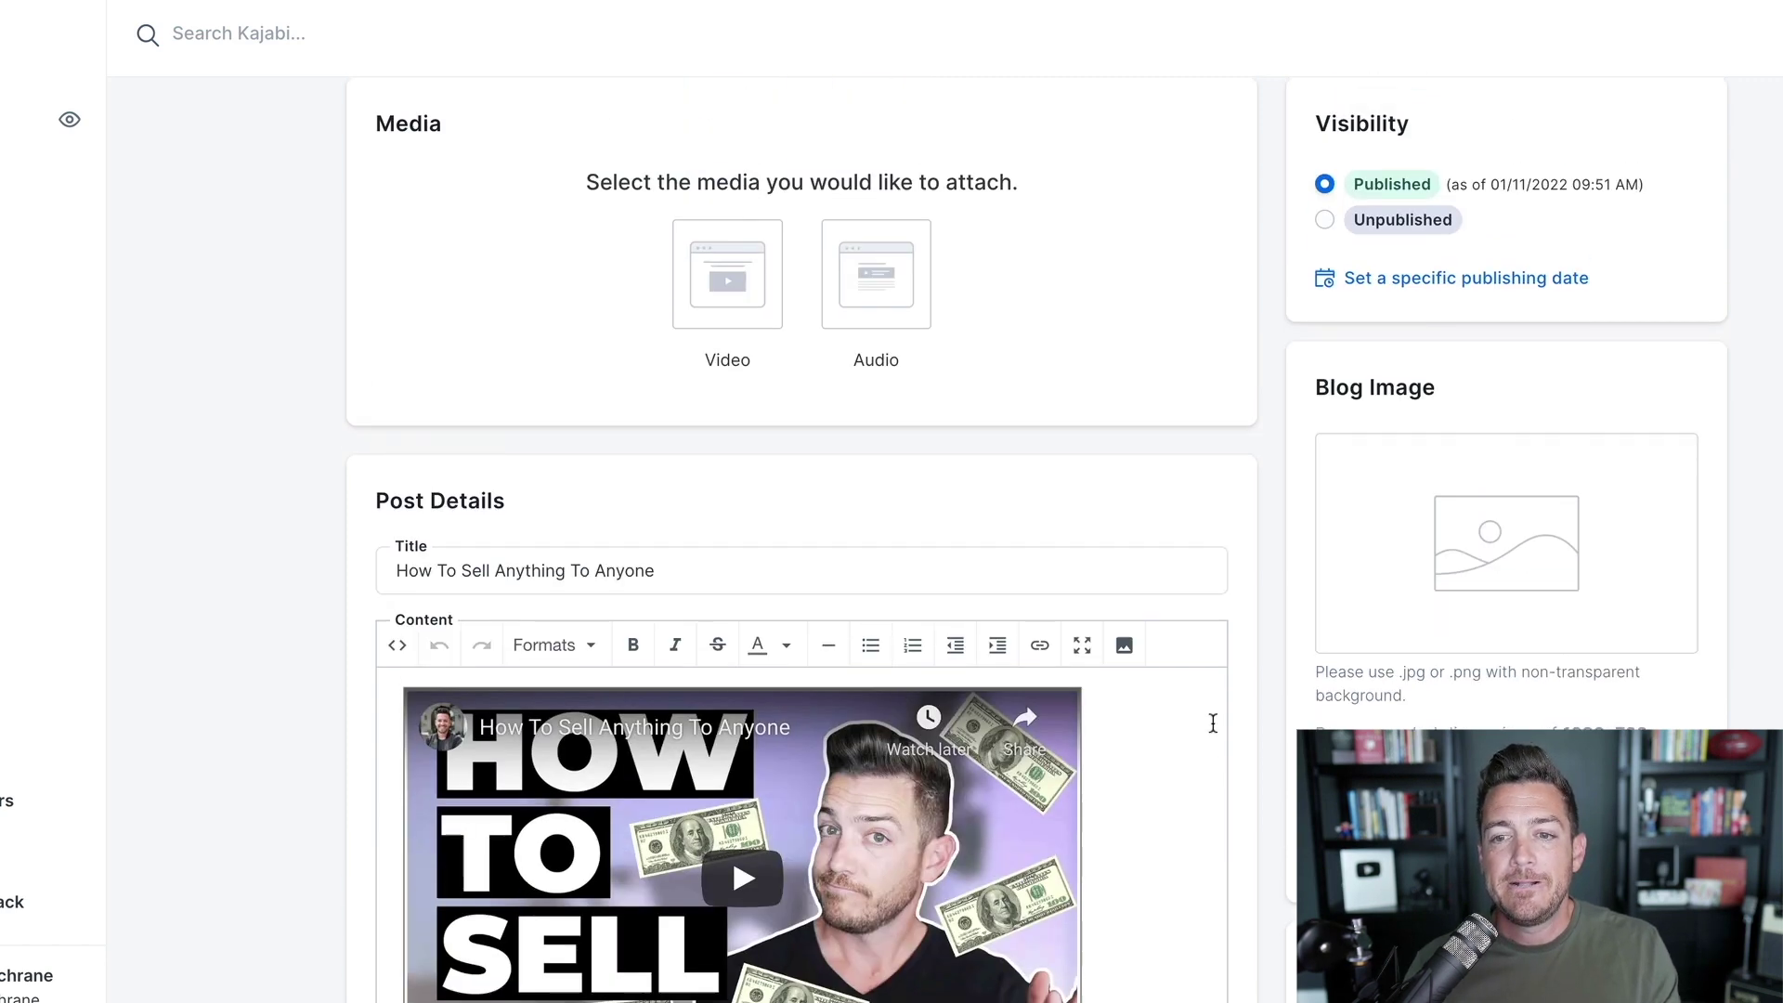
{"action": "scroll", "coordinate": [1212, 722], "scroll_direction": "down", "scroll_amount": 1}
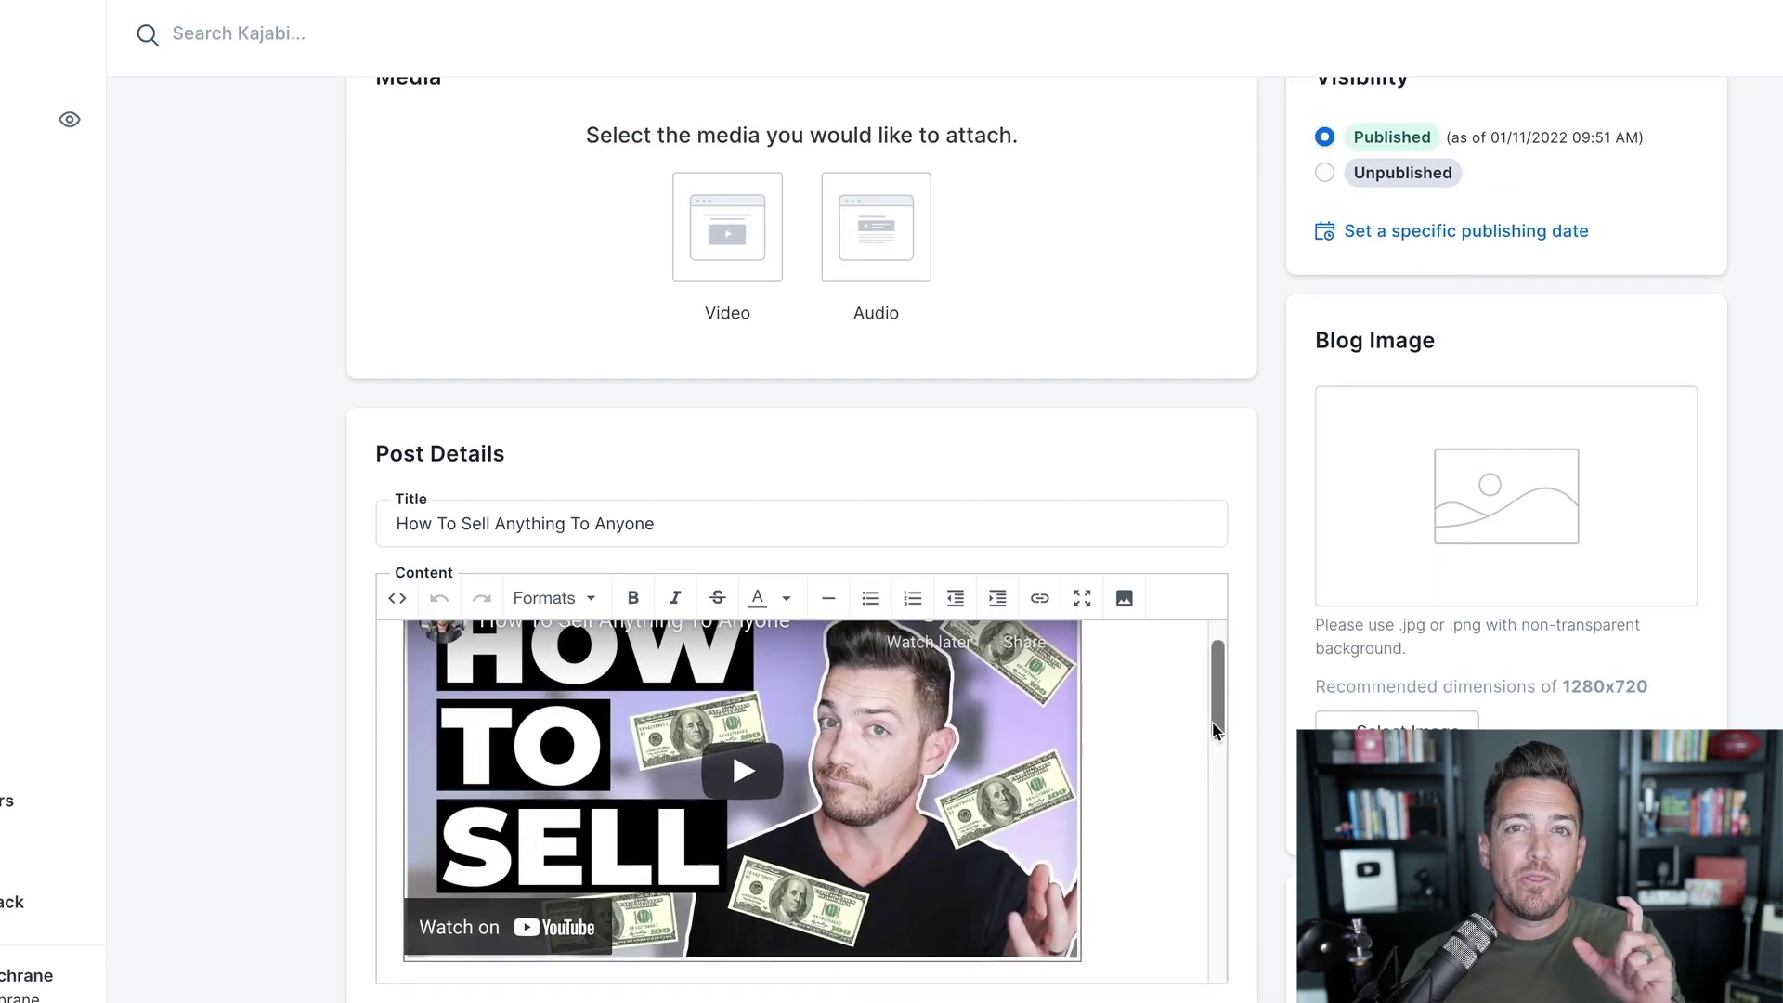
{"action": "scroll", "coordinate": [1212, 722], "scroll_direction": "up", "scroll_amount": 1}
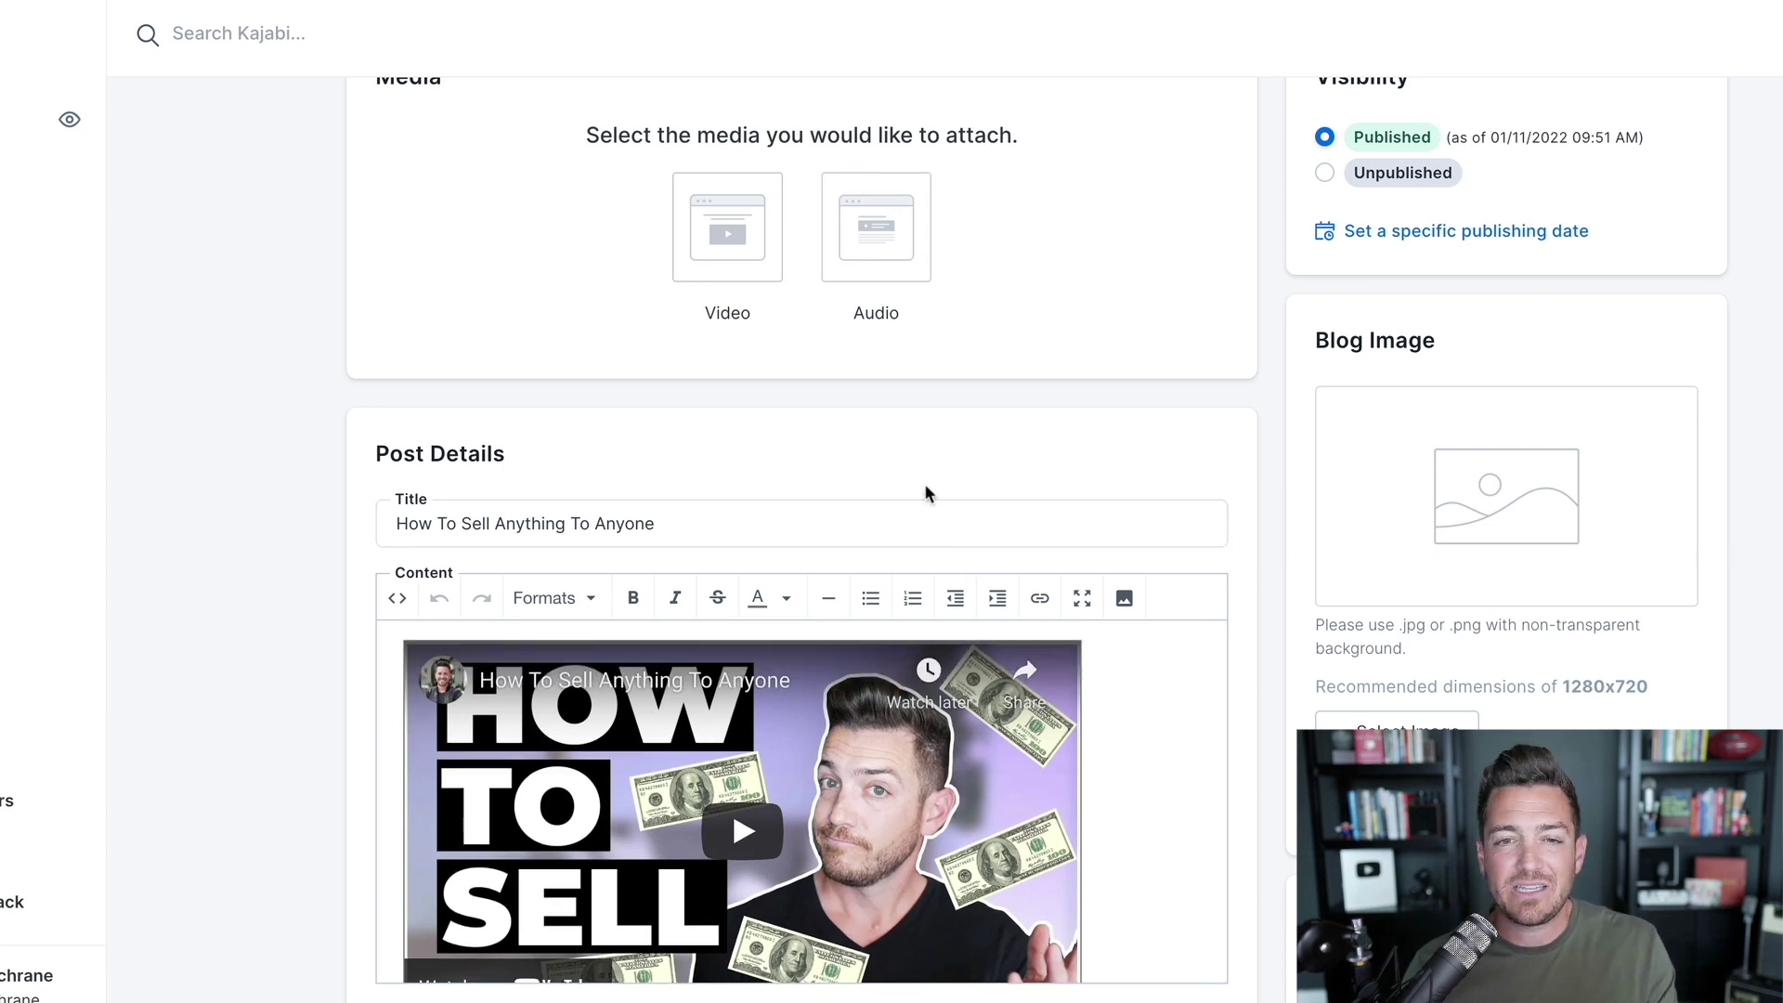
{"action": "scroll", "coordinate": [924, 482], "scroll_direction": "up", "scroll_amount": 2}
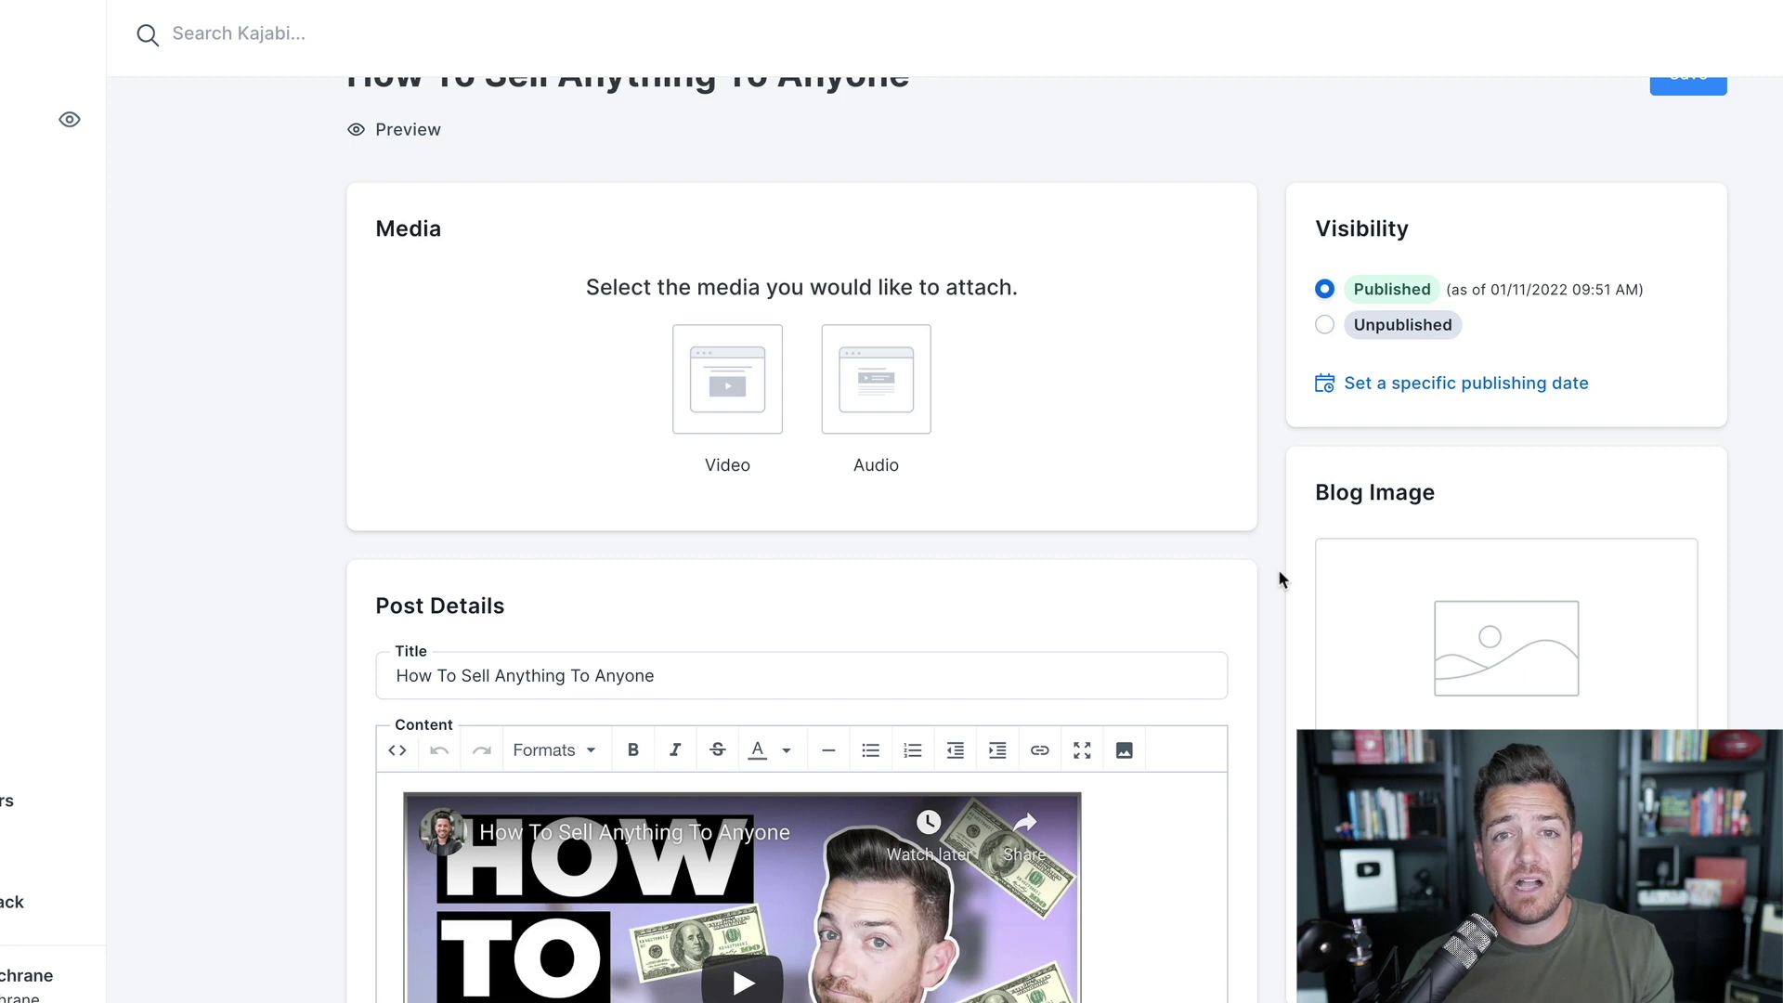
{"action": "scroll", "coordinate": [1279, 572], "scroll_direction": "up", "scroll_amount": 1}
{"action": "left_click", "coordinate": [1444, 501]}
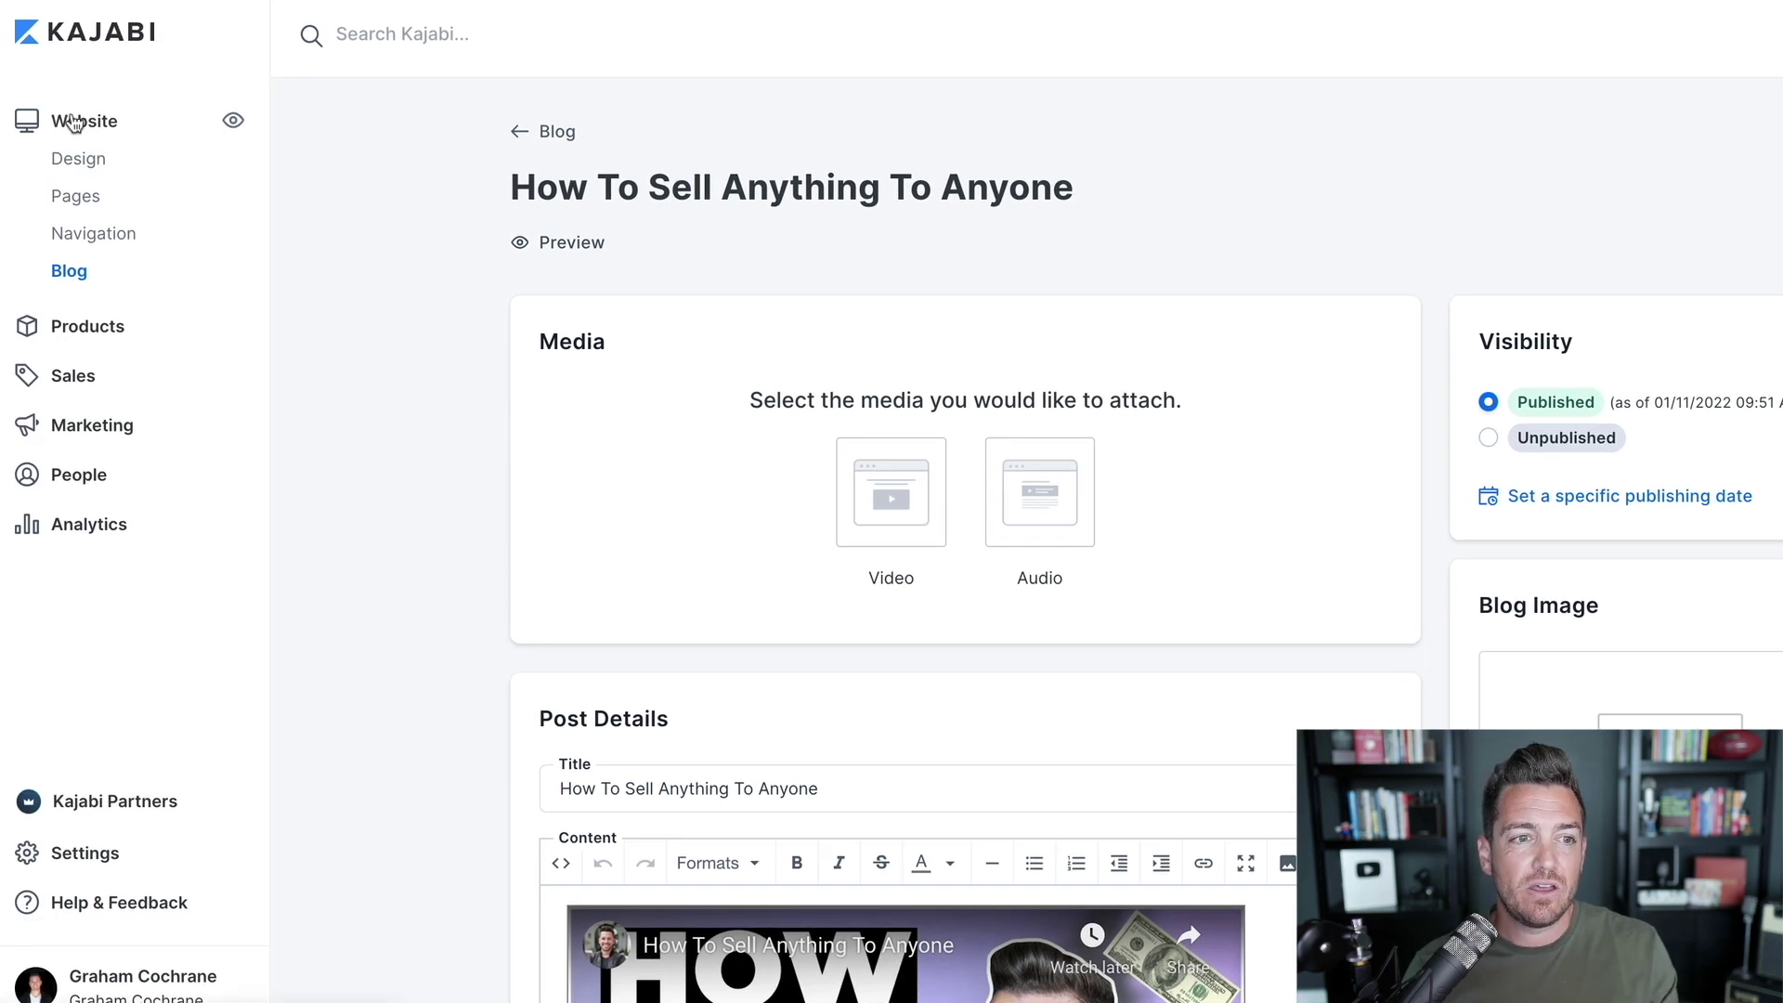
- Open the website design for customizing, switch to the Blog page template and look over its post listing
{"action": "left_click", "coordinate": [74, 125]}
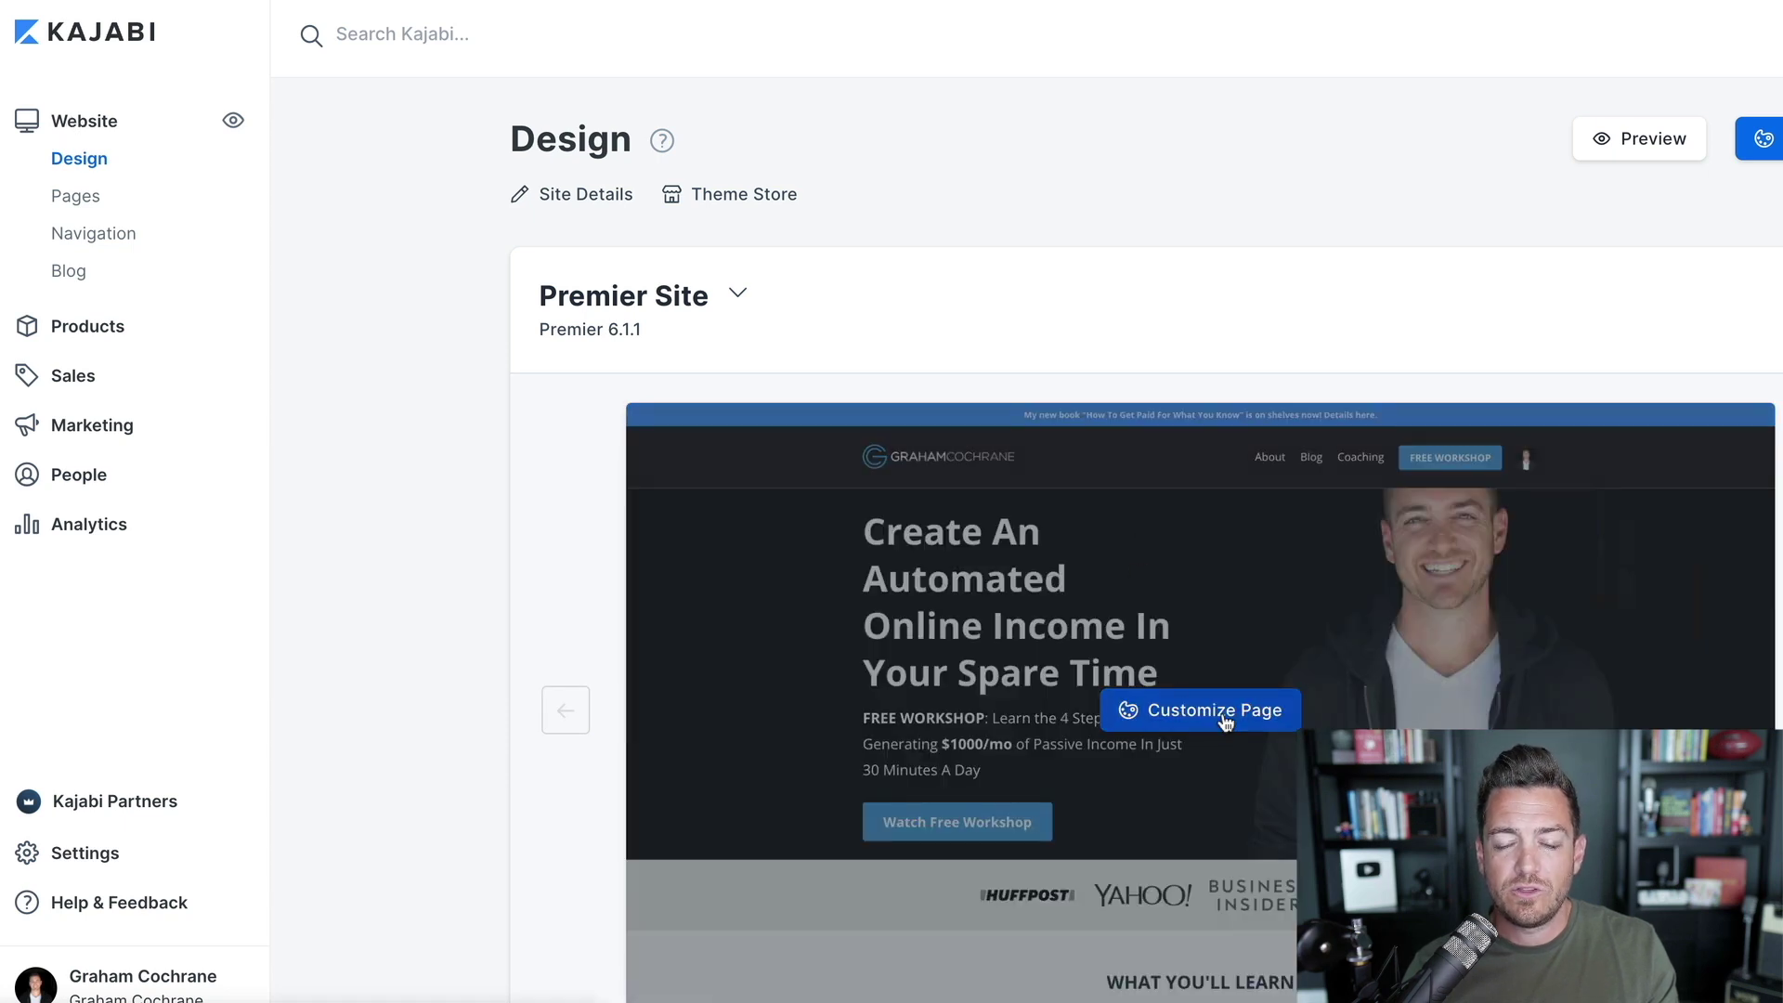
{"action": "left_click", "coordinate": [1224, 715]}
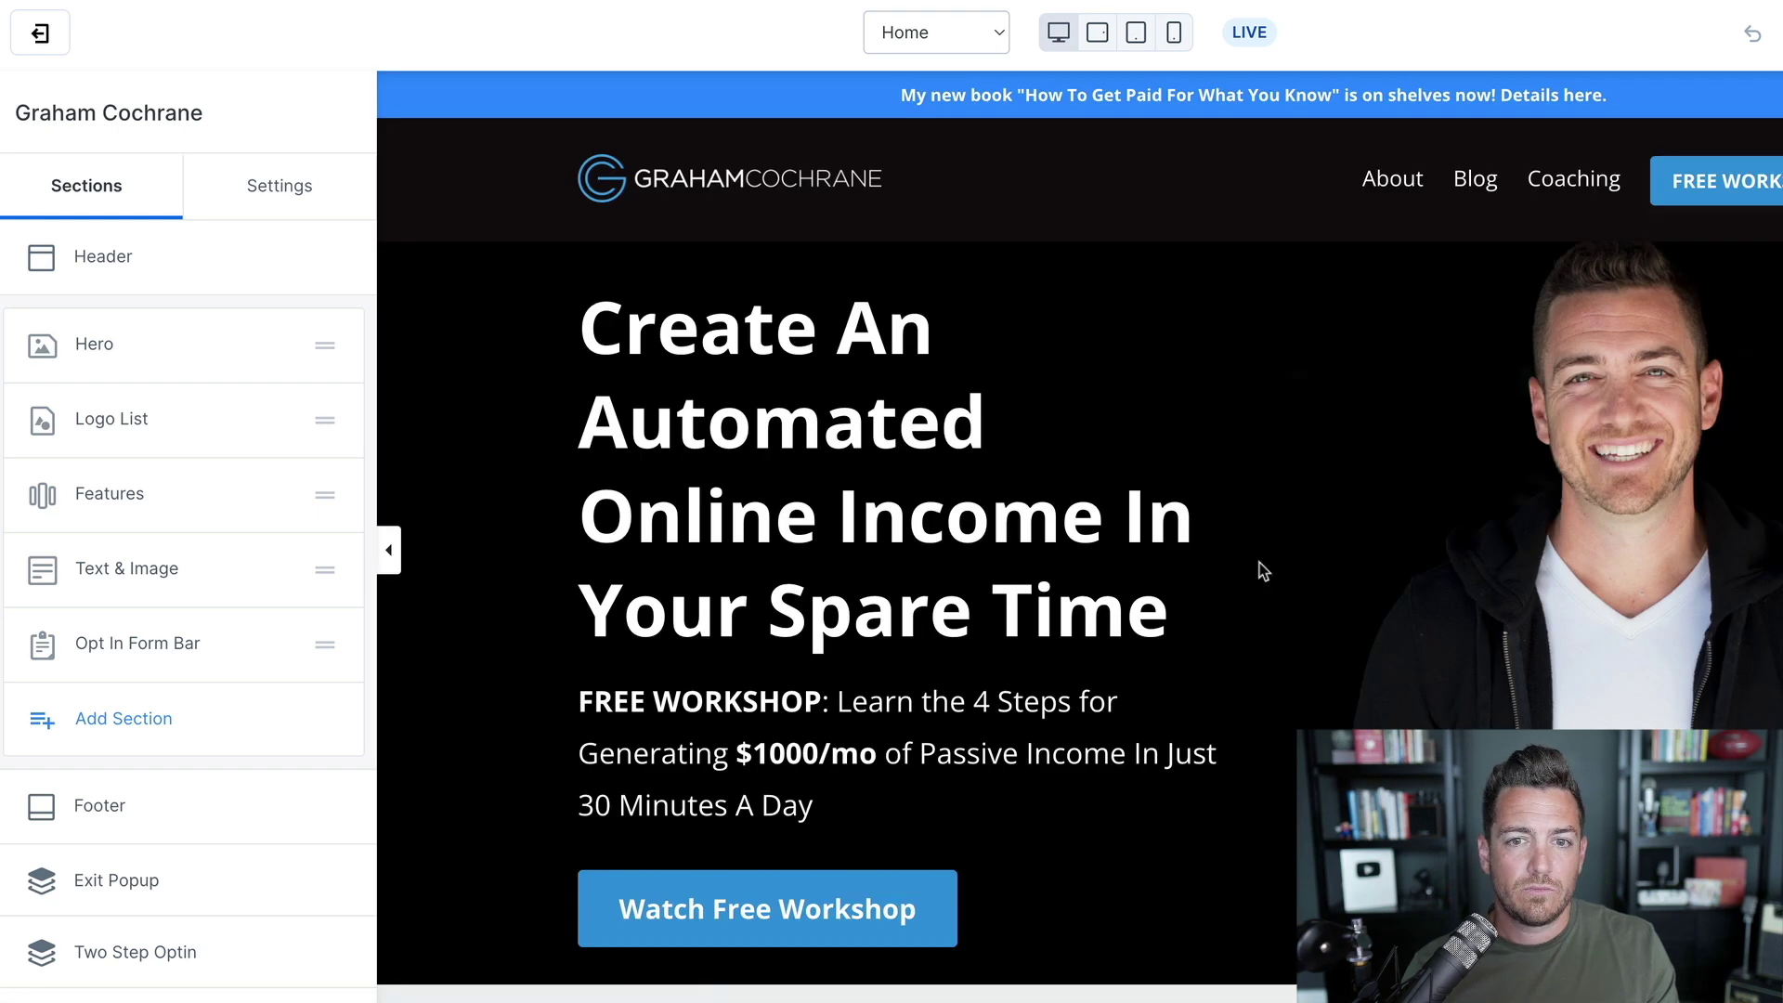
{"action": "left_click", "coordinate": [999, 37]}
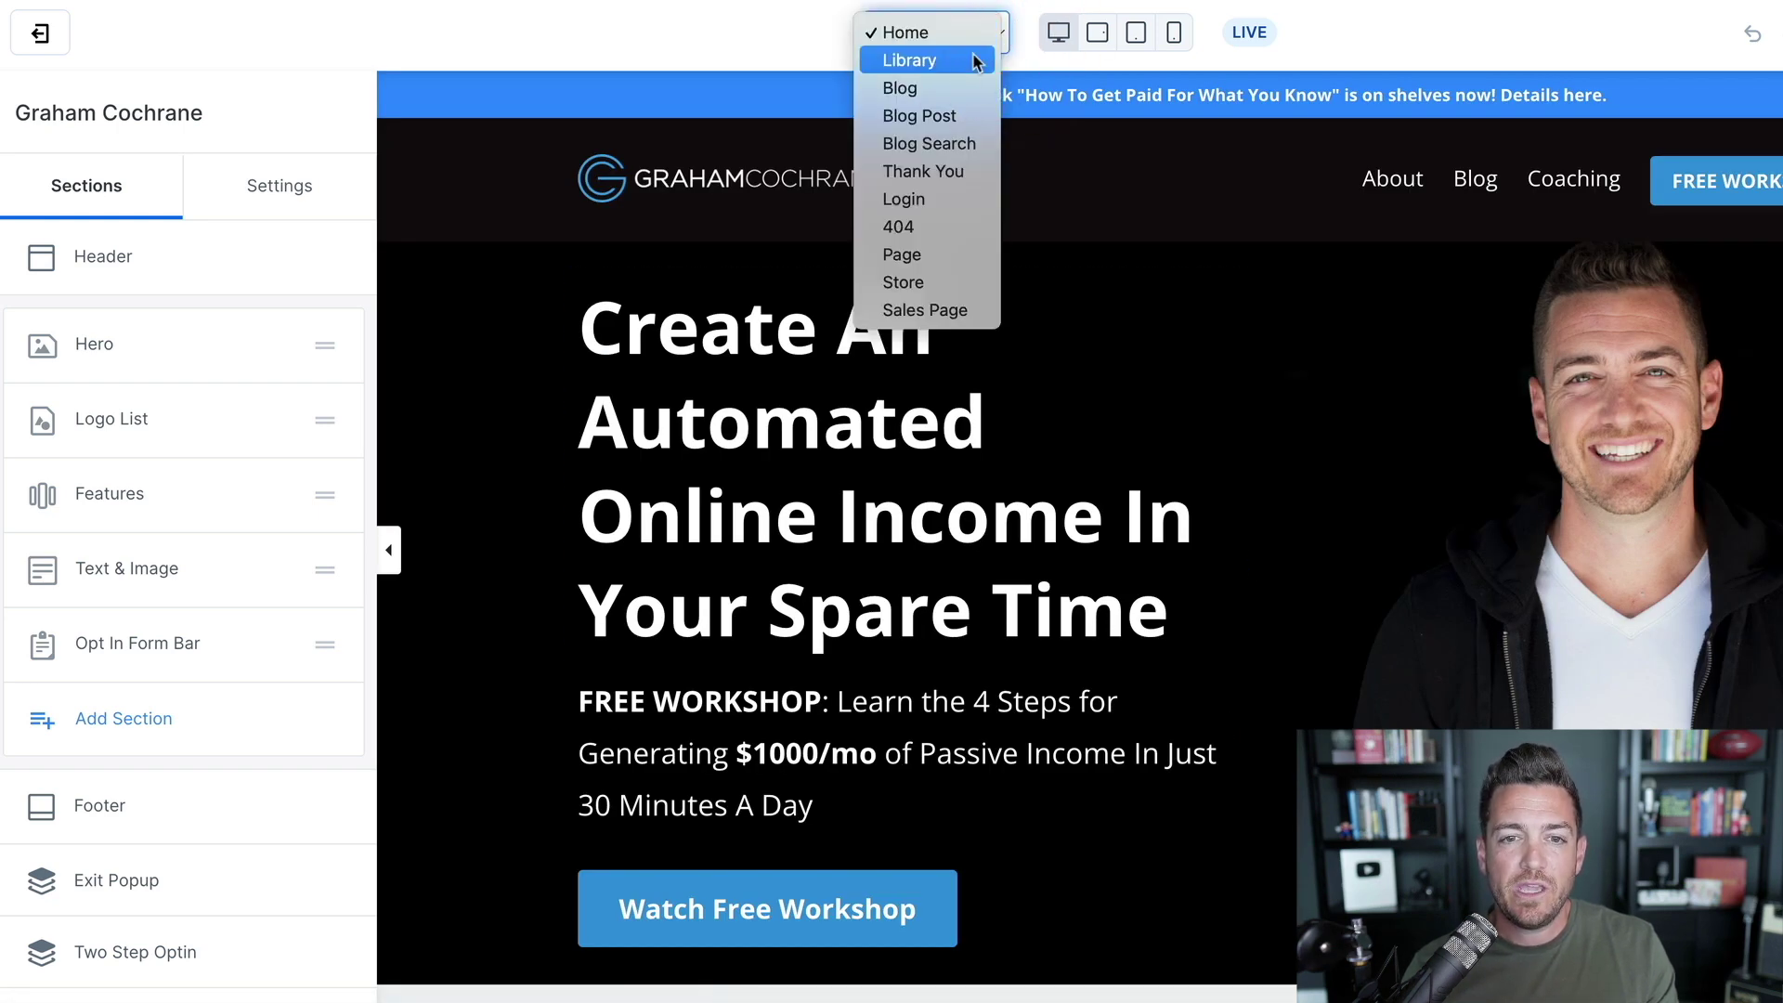
{"action": "left_click", "coordinate": [961, 90]}
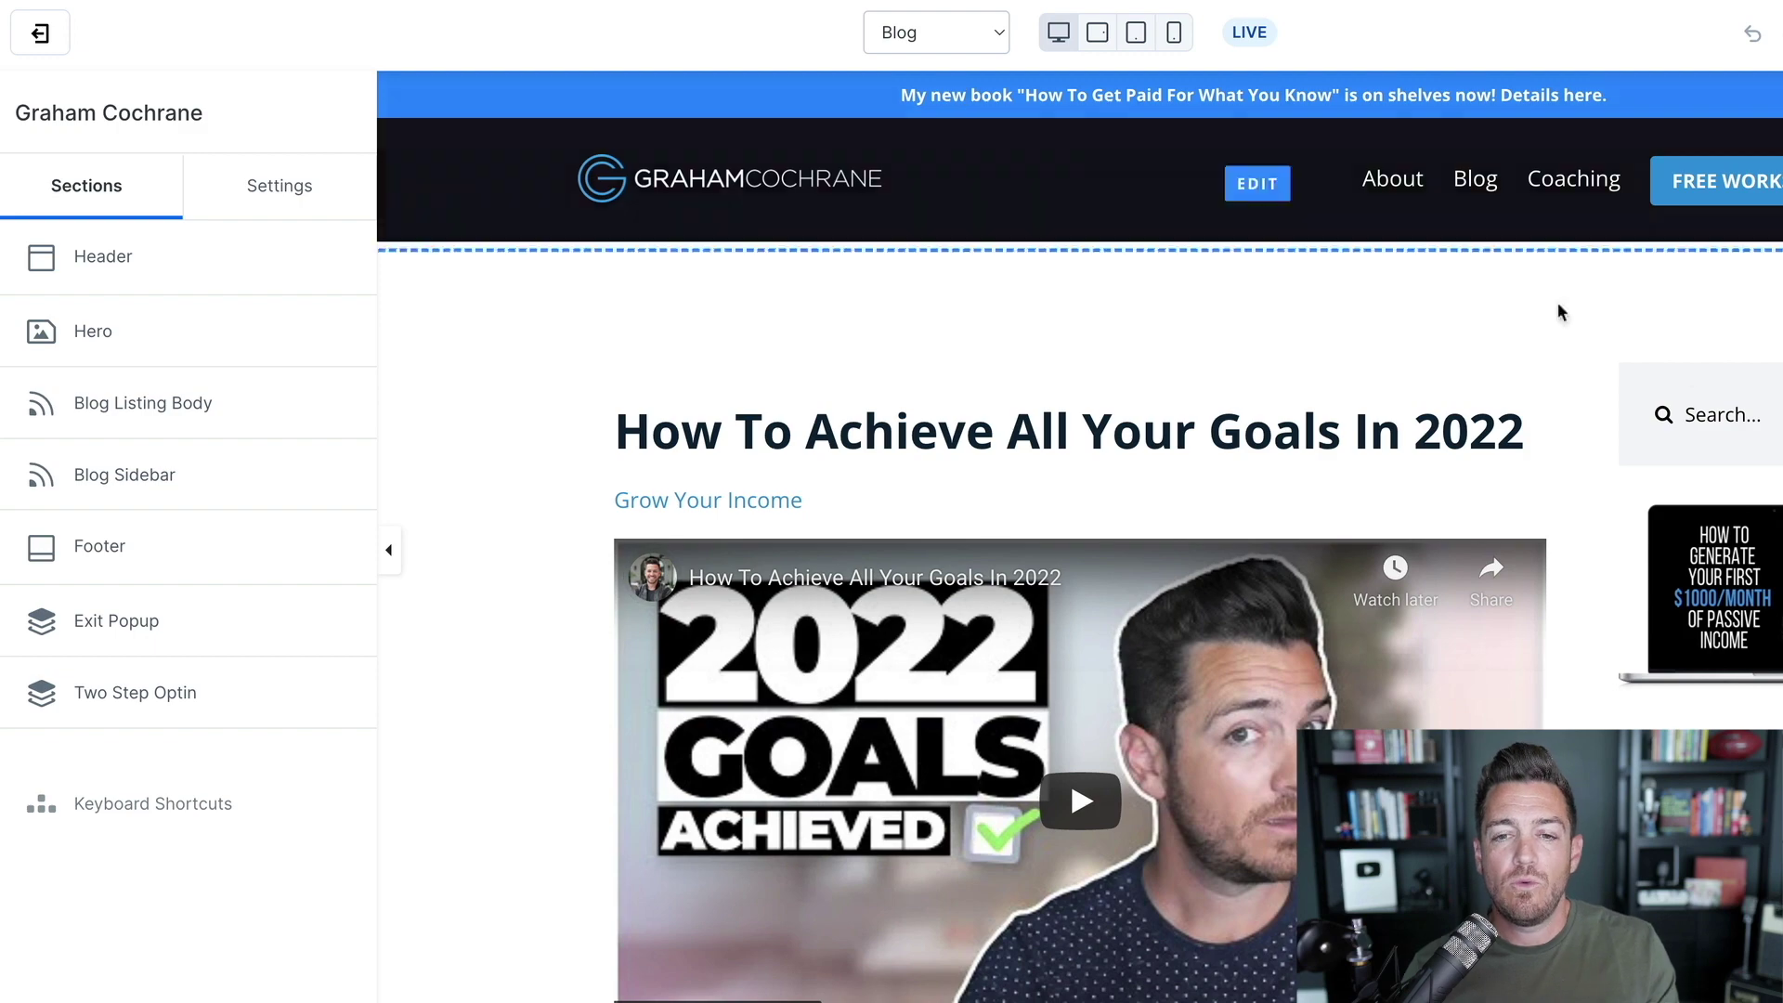
{"action": "scroll", "coordinate": [1573, 572], "scroll_direction": "down", "scroll_amount": 10}
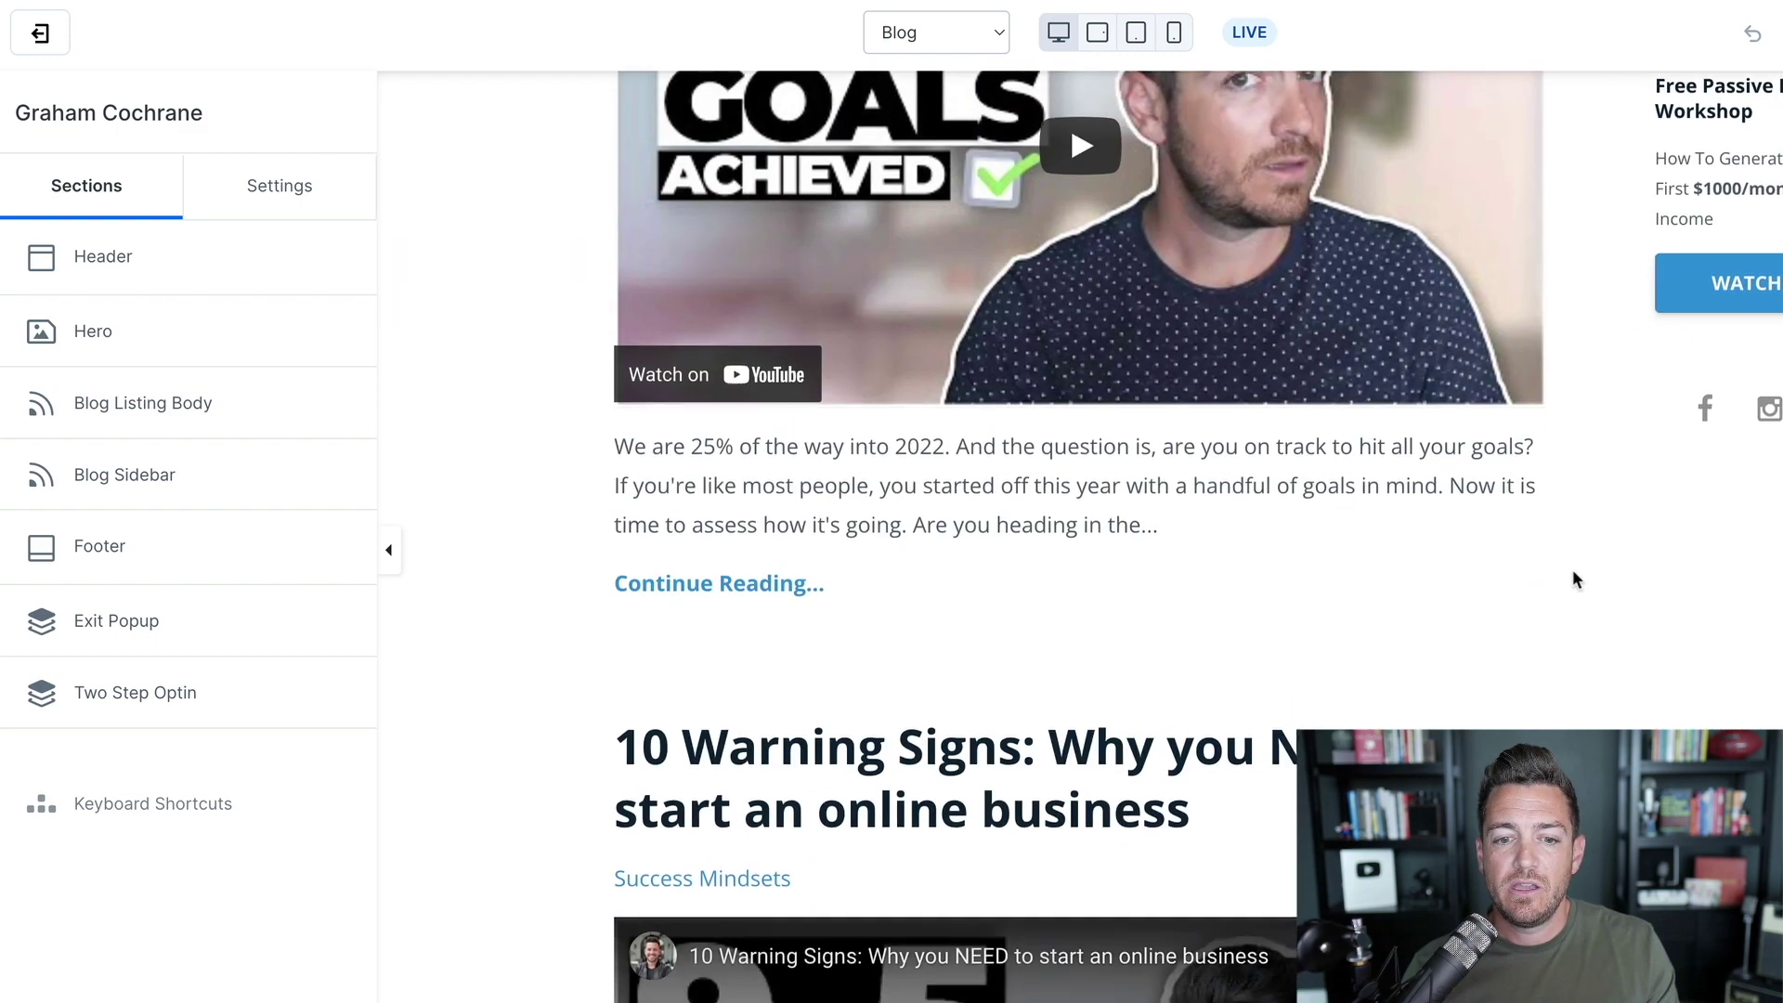
{"action": "scroll", "coordinate": [1573, 571], "scroll_direction": "up", "scroll_amount": 10}
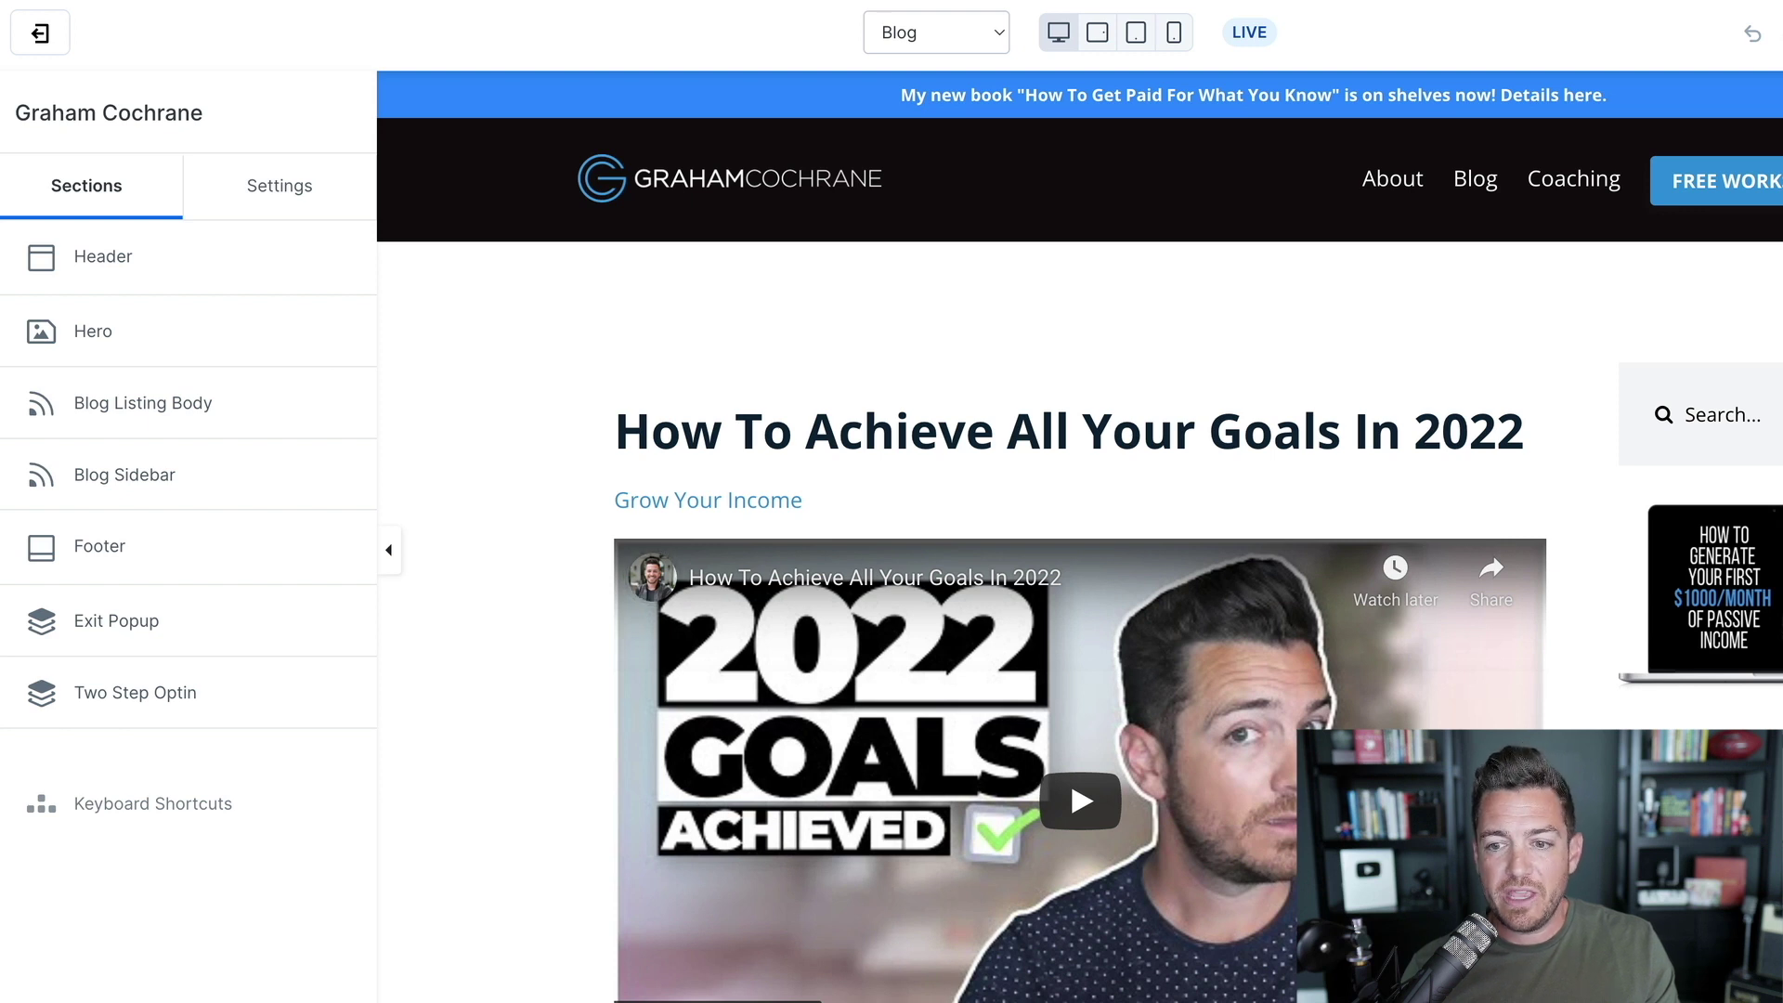
- Inspect the Blog Sidebar's blocks and the content types that can be added to it, and return to the section list
{"action": "left_click", "coordinate": [146, 475]}
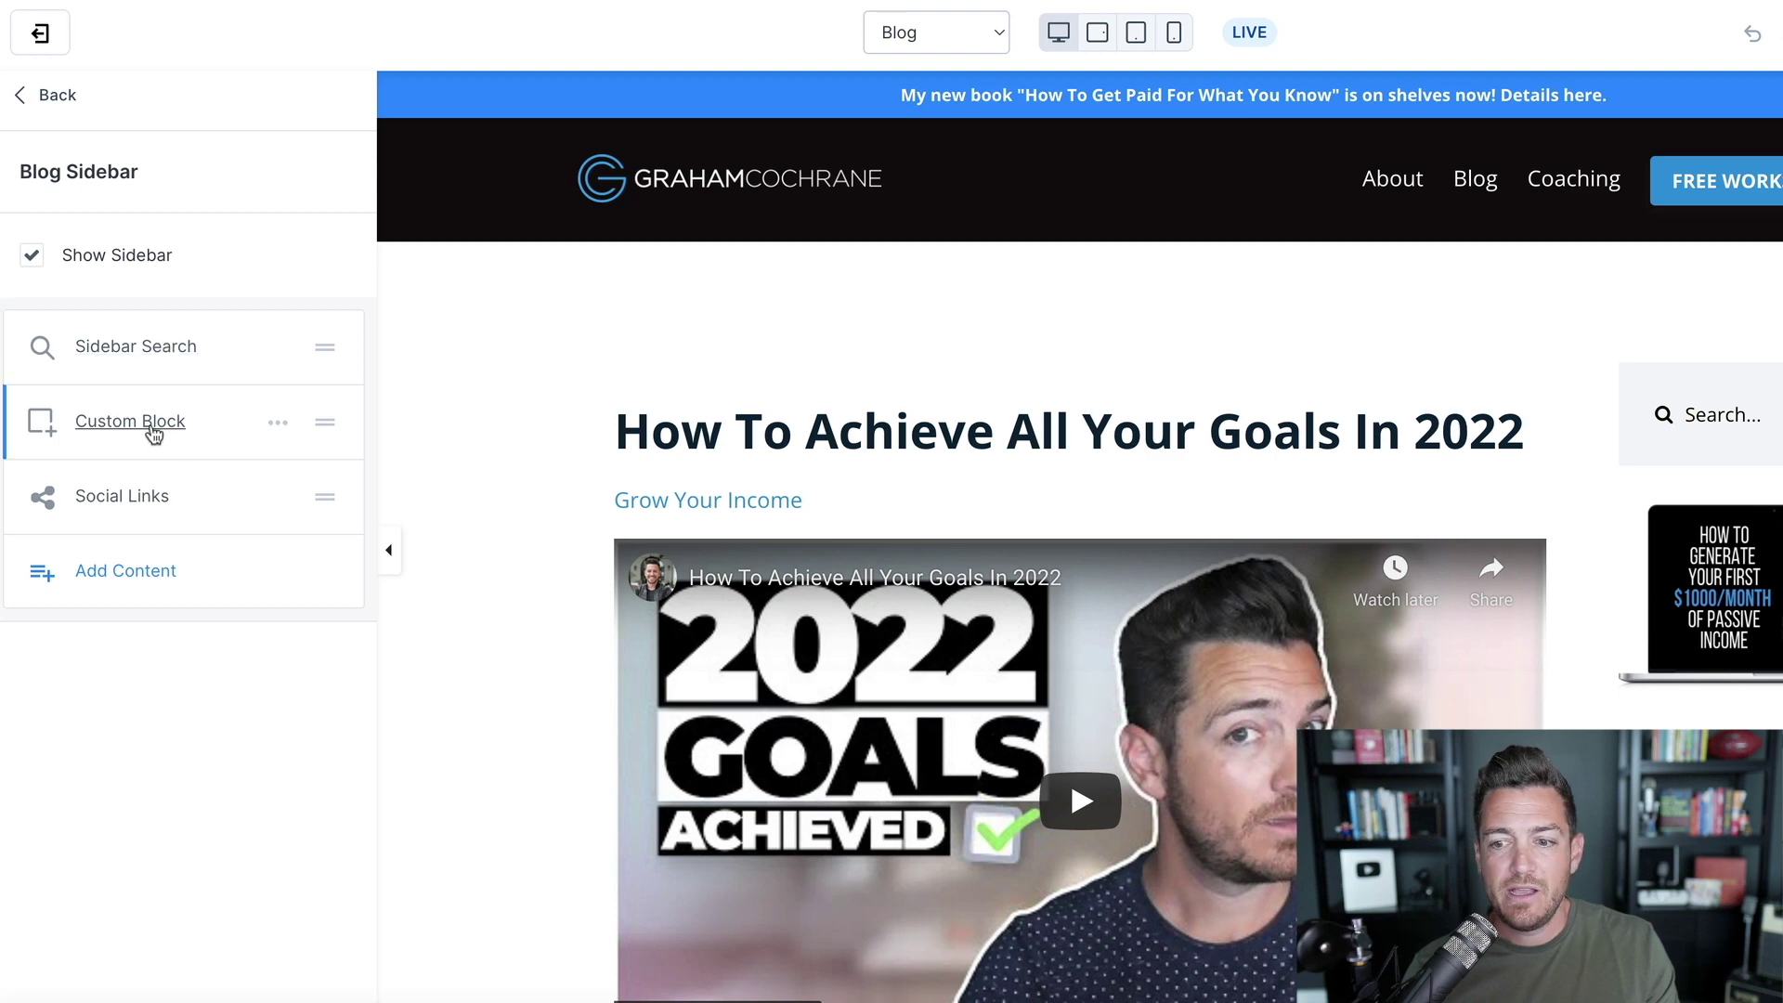
{"action": "scroll", "coordinate": [1765, 631], "scroll_direction": "down", "scroll_amount": 3}
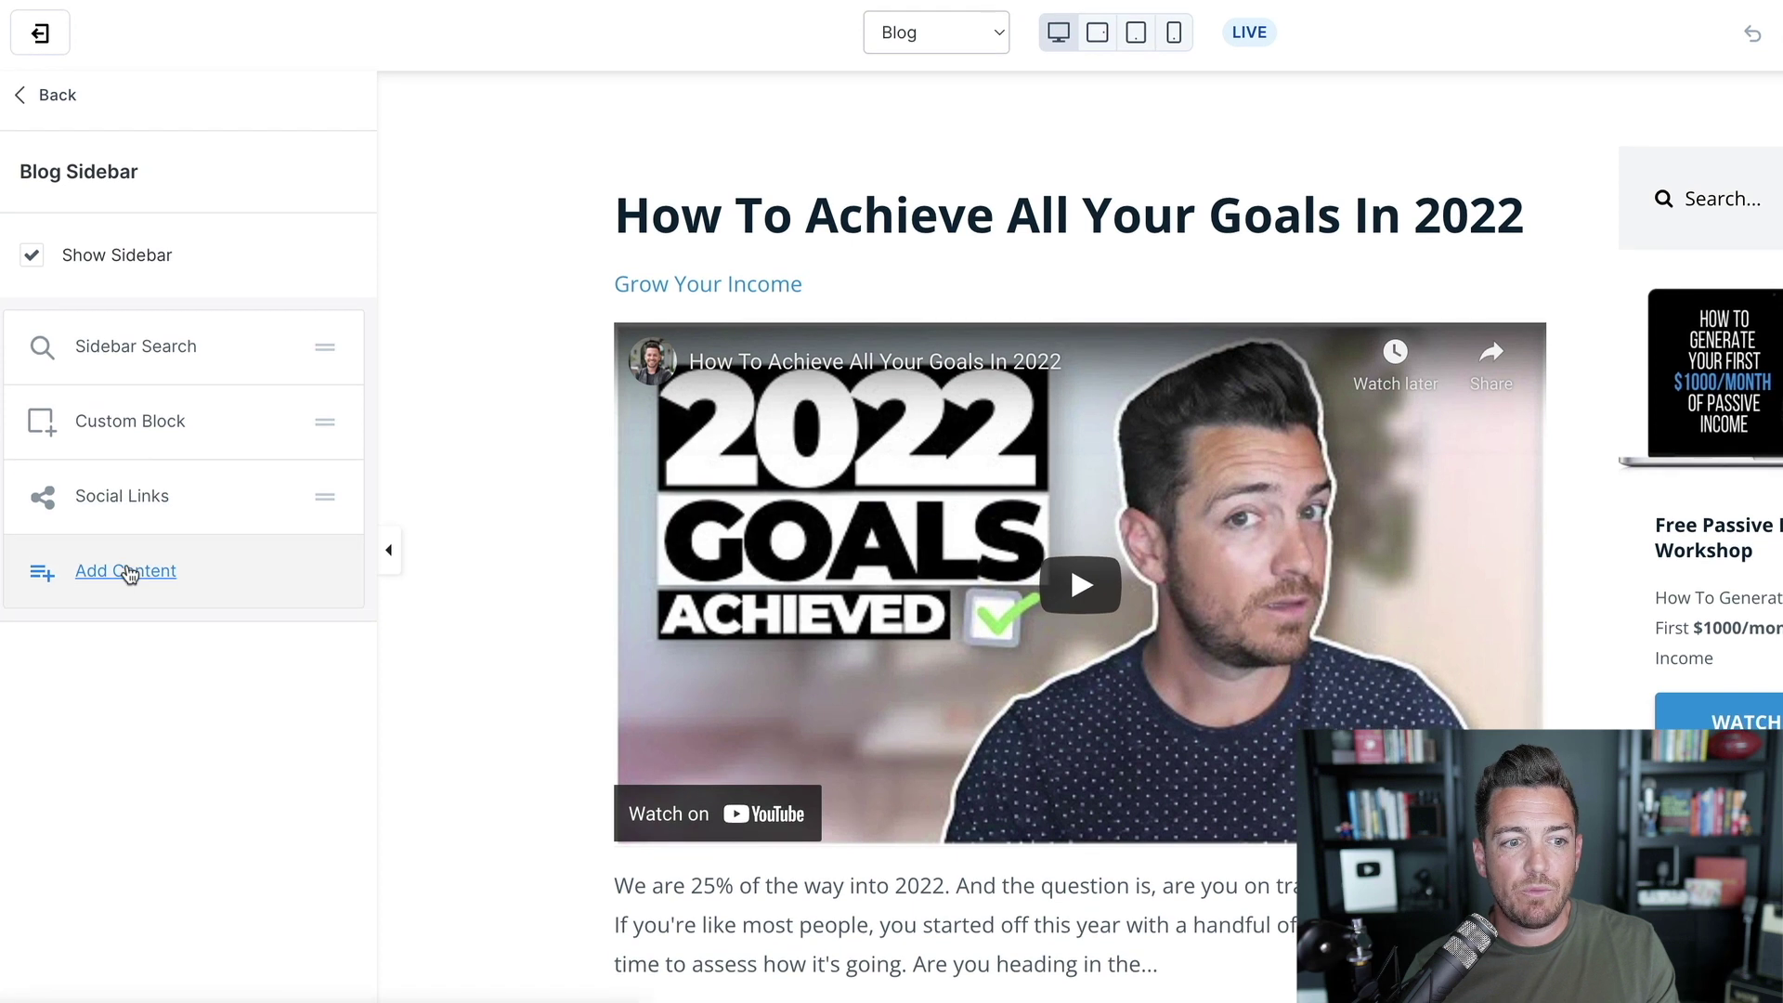
{"action": "left_click", "coordinate": [127, 572]}
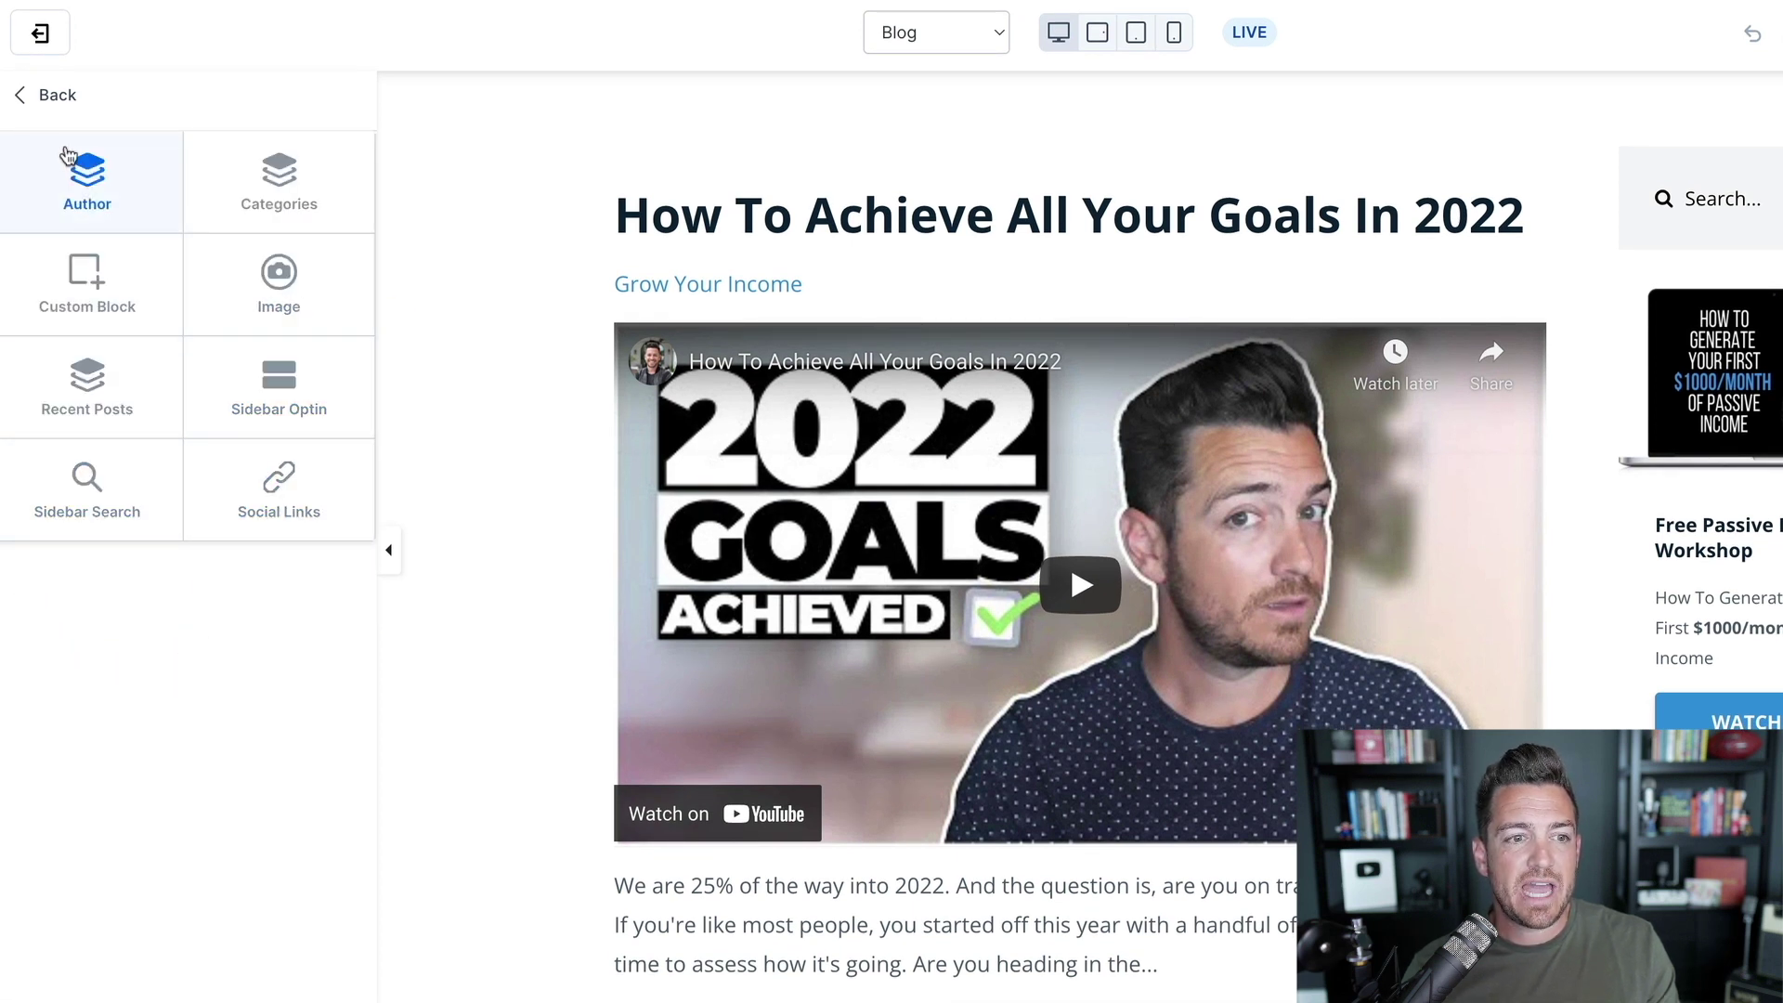
{"action": "left_click", "coordinate": [46, 100]}
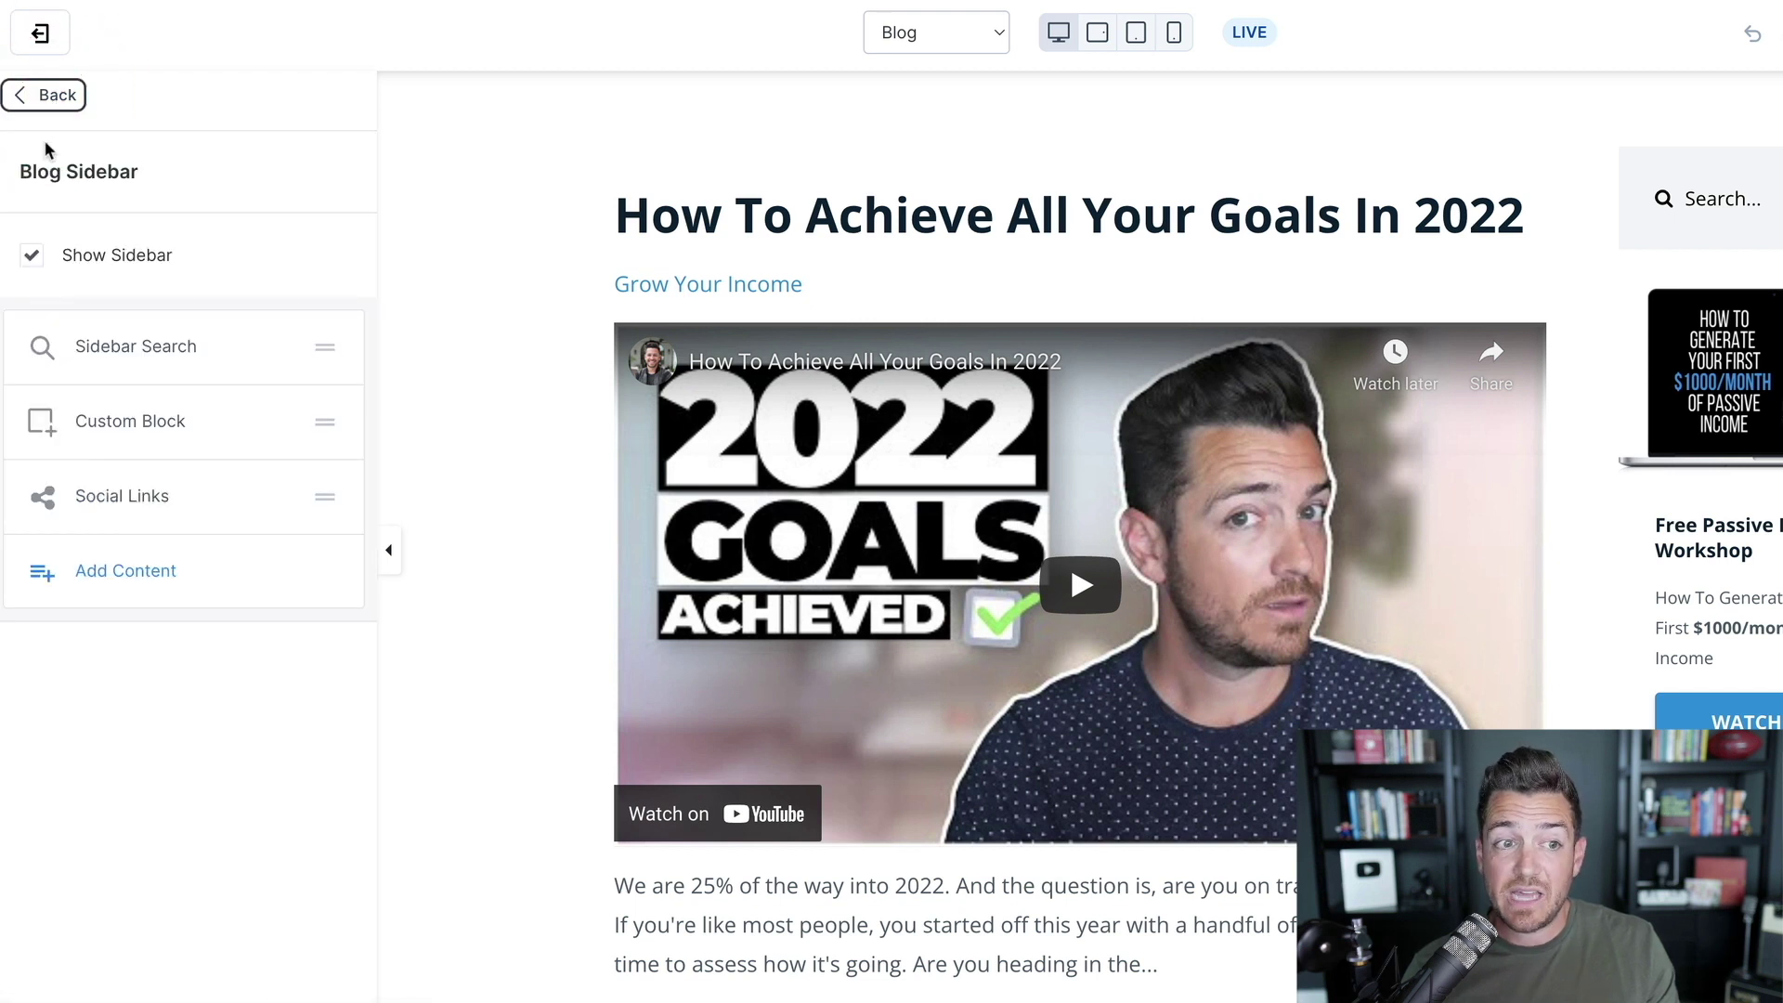
{"action": "left_click", "coordinate": [47, 97]}
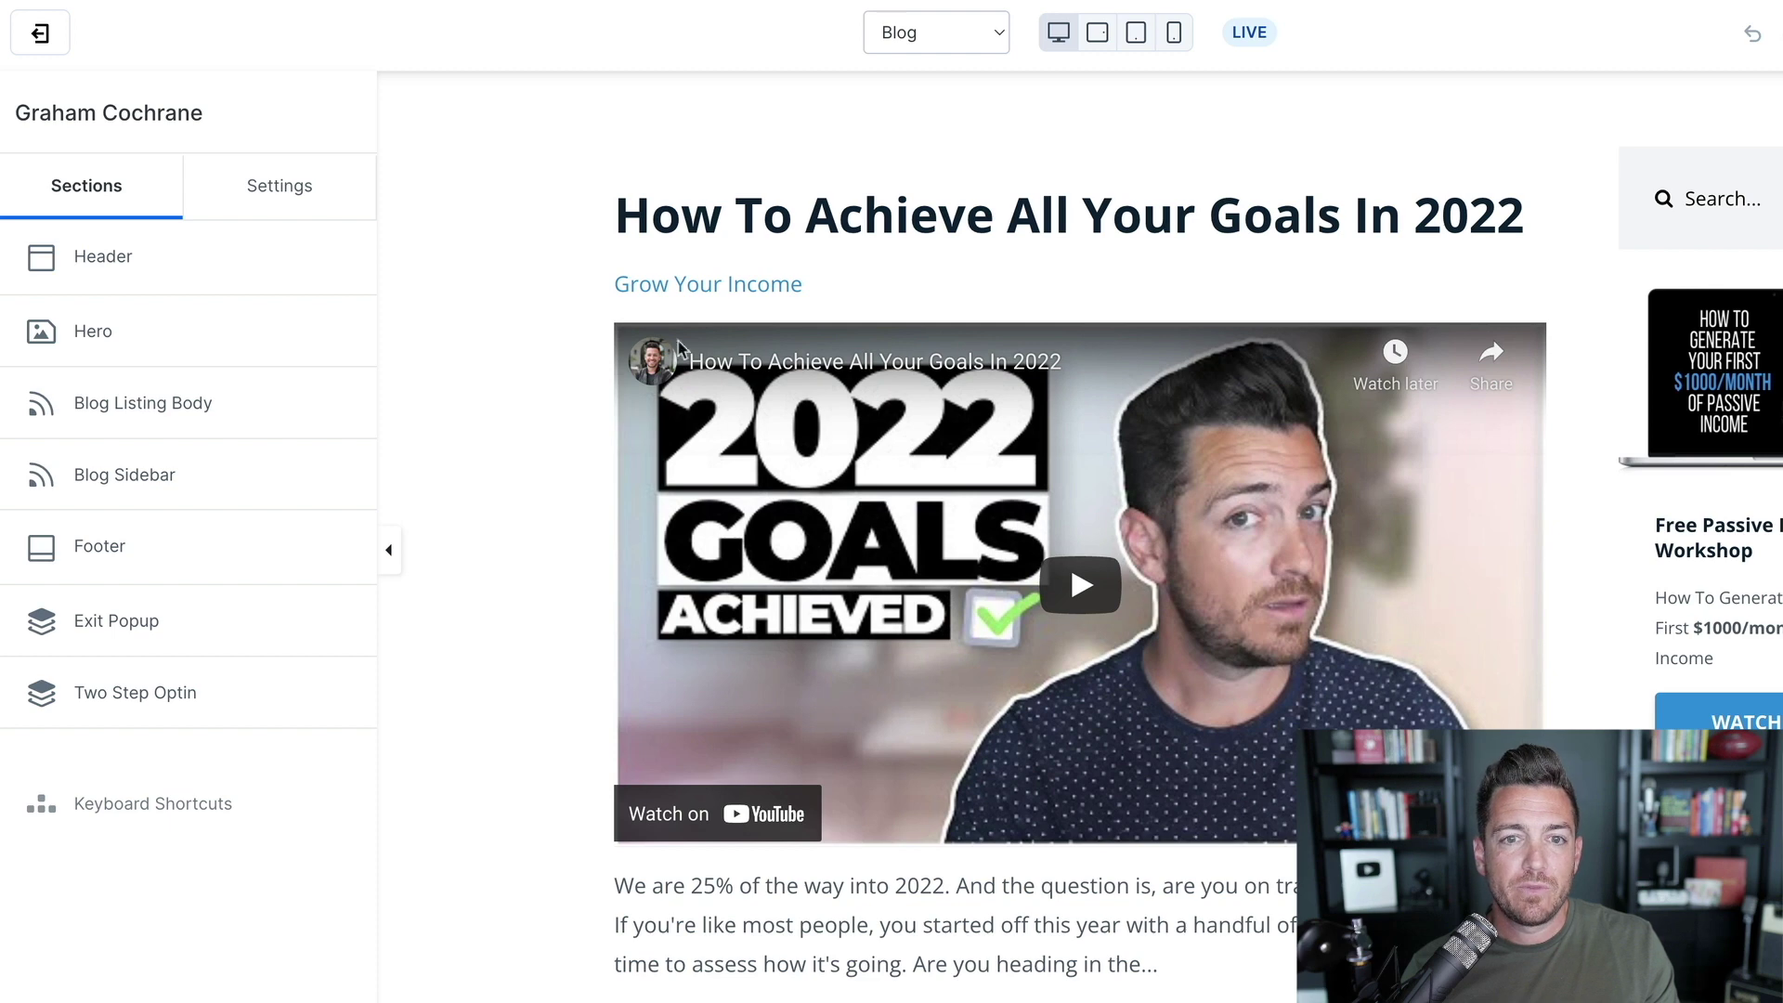
- Switch to the Blog Post template and view the sample post down to the email opt-in form below its text
{"action": "left_click", "coordinate": [987, 37]}
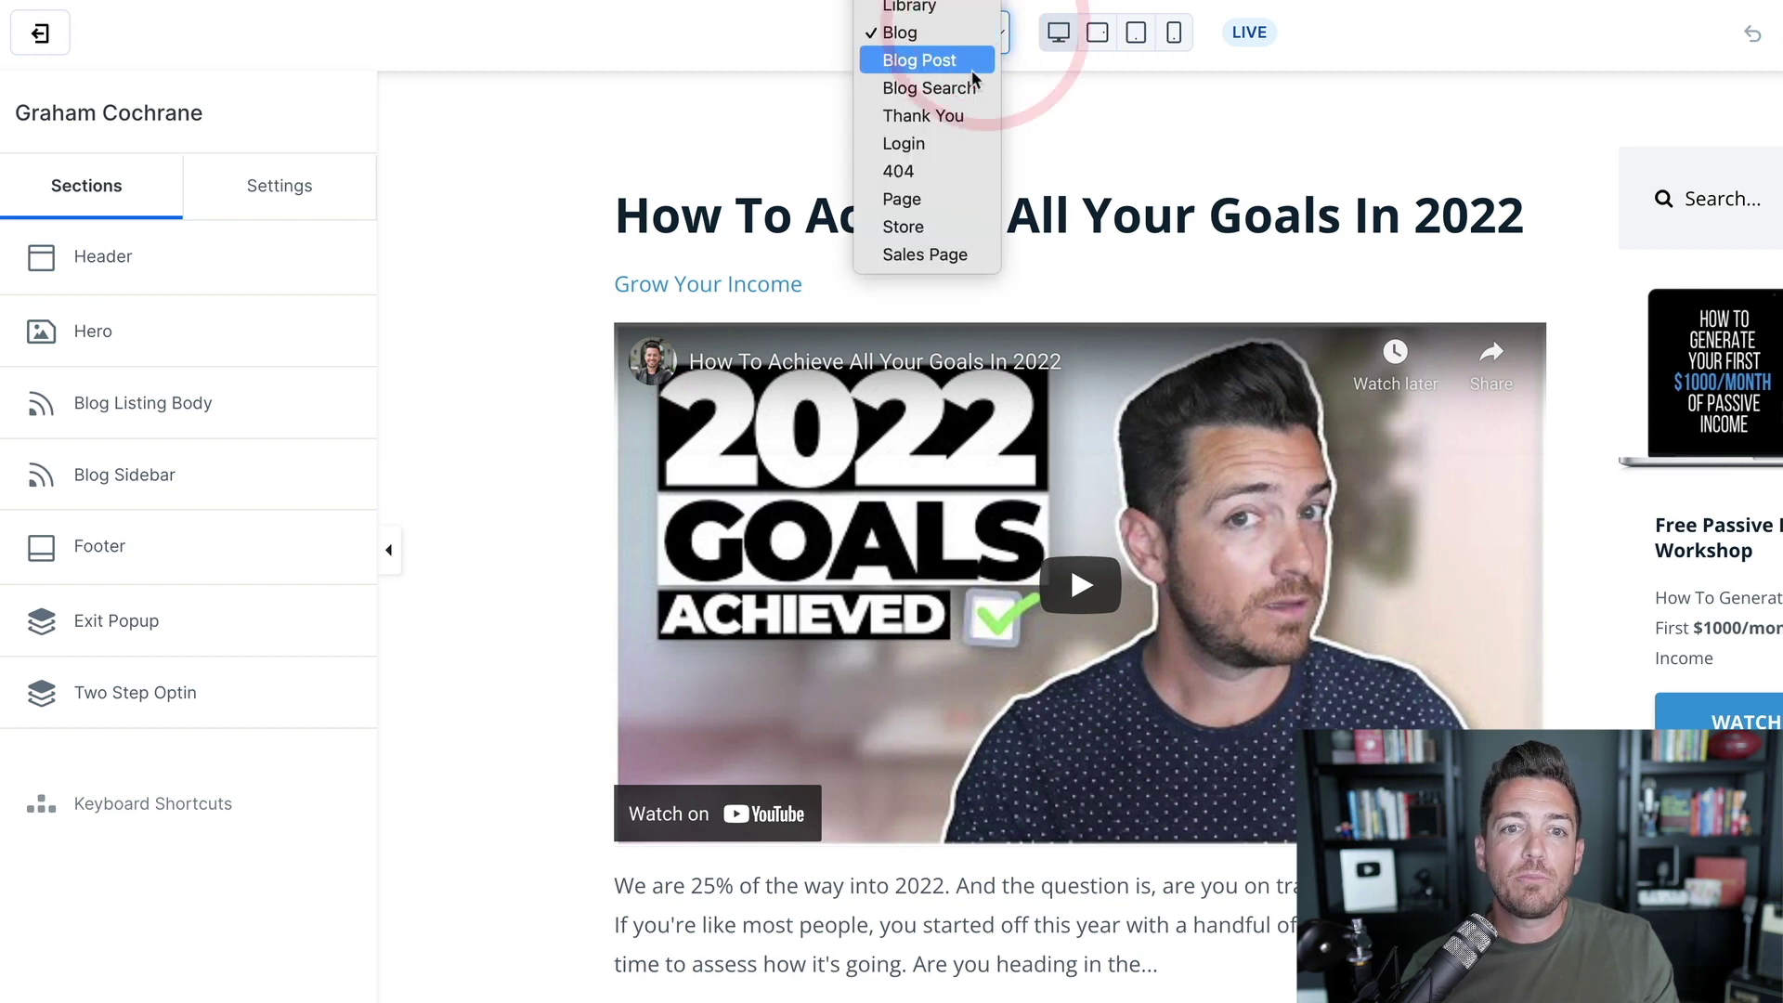
{"action": "left_click", "coordinate": [973, 67]}
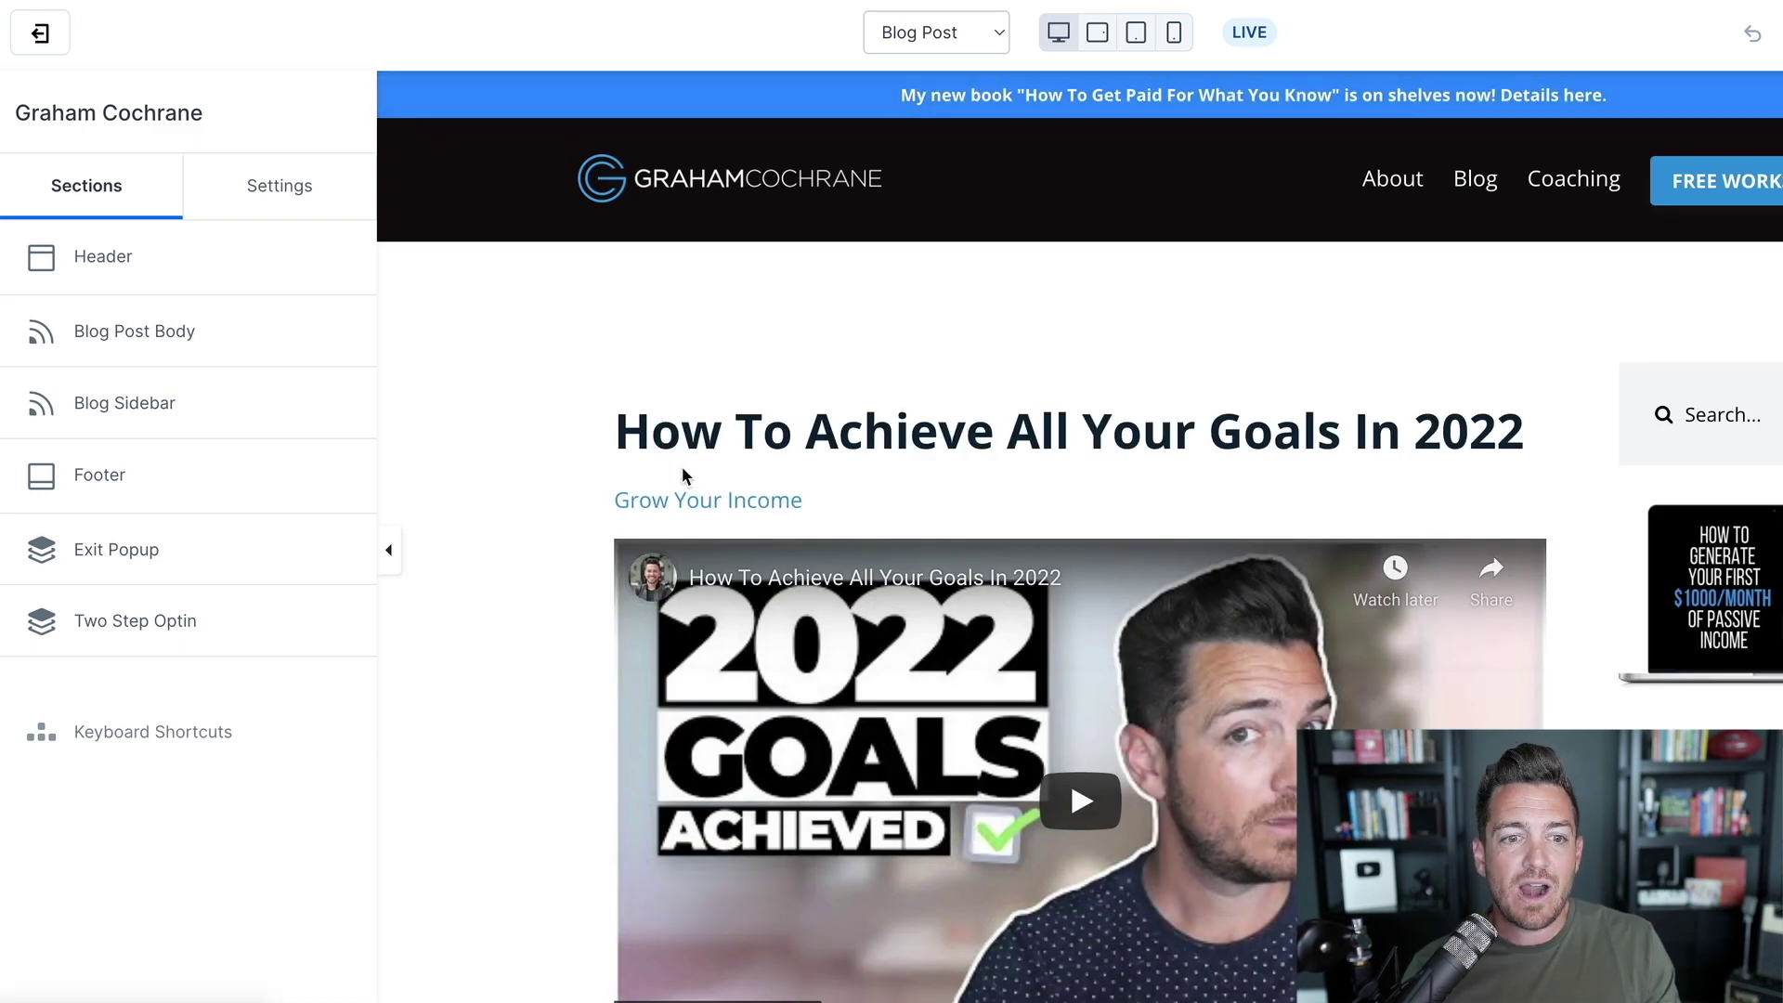
{"action": "scroll", "coordinate": [683, 464], "scroll_direction": "down", "scroll_amount": 15}
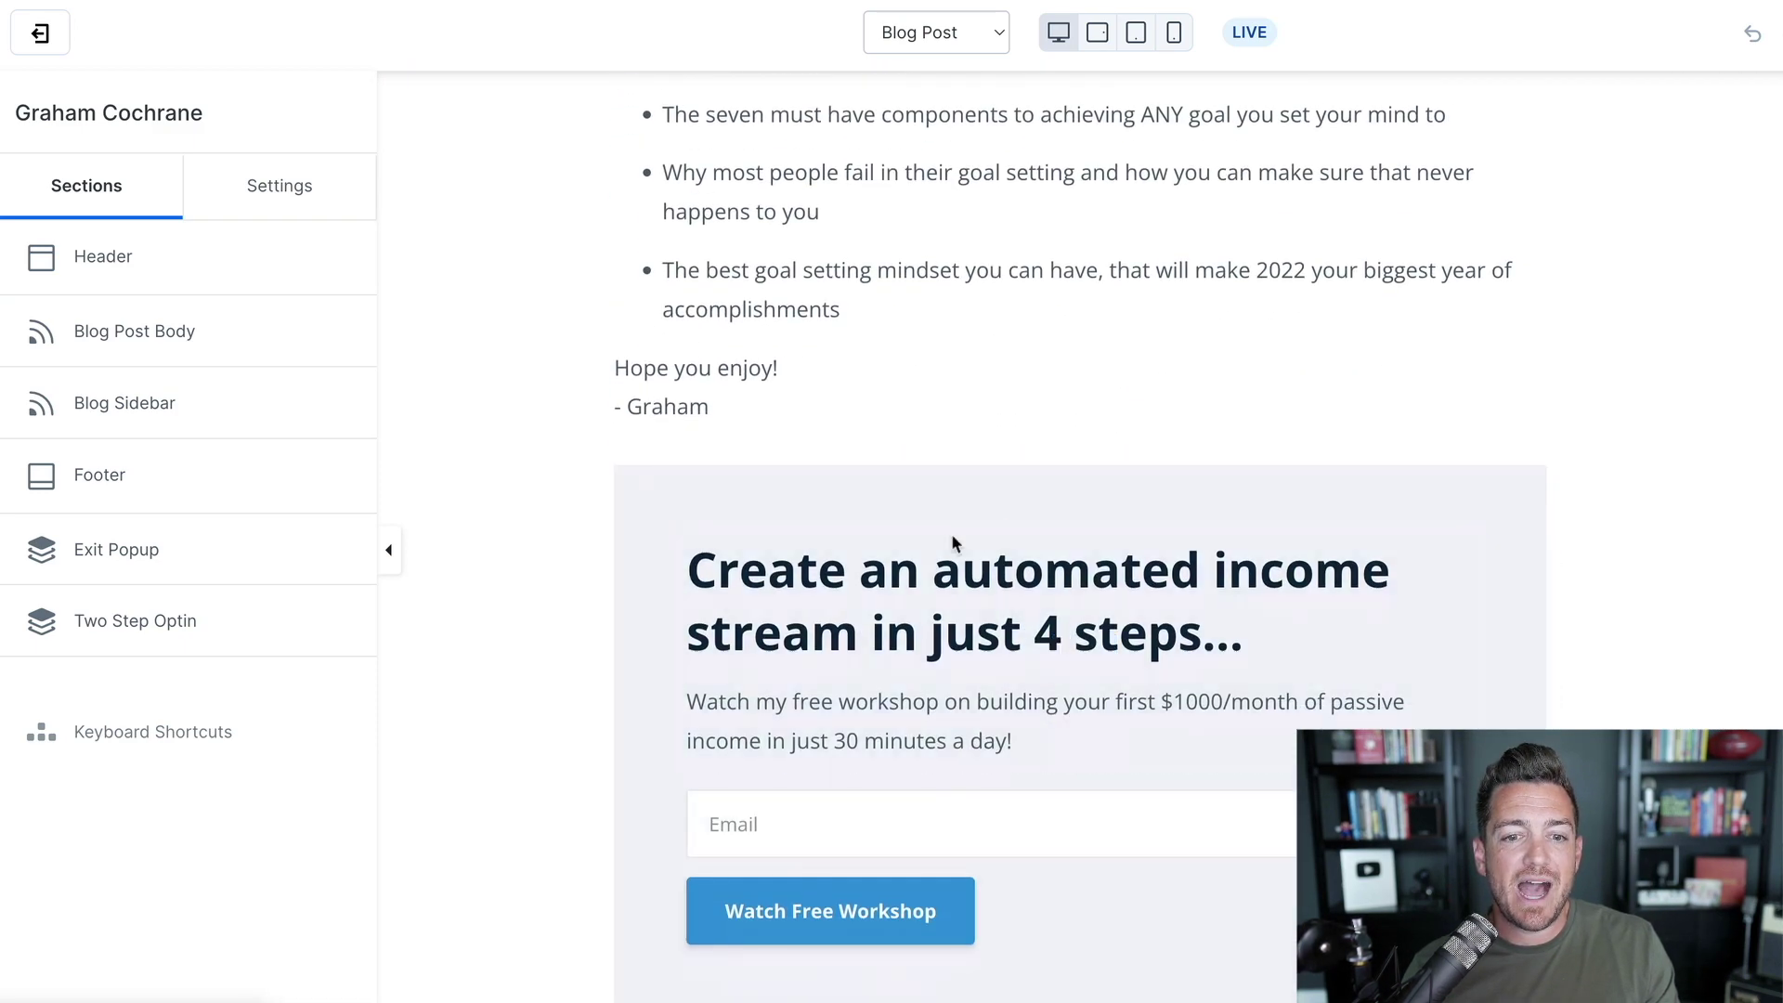
{"action": "scroll", "coordinate": [708, 534], "scroll_direction": "down", "scroll_amount": 2}
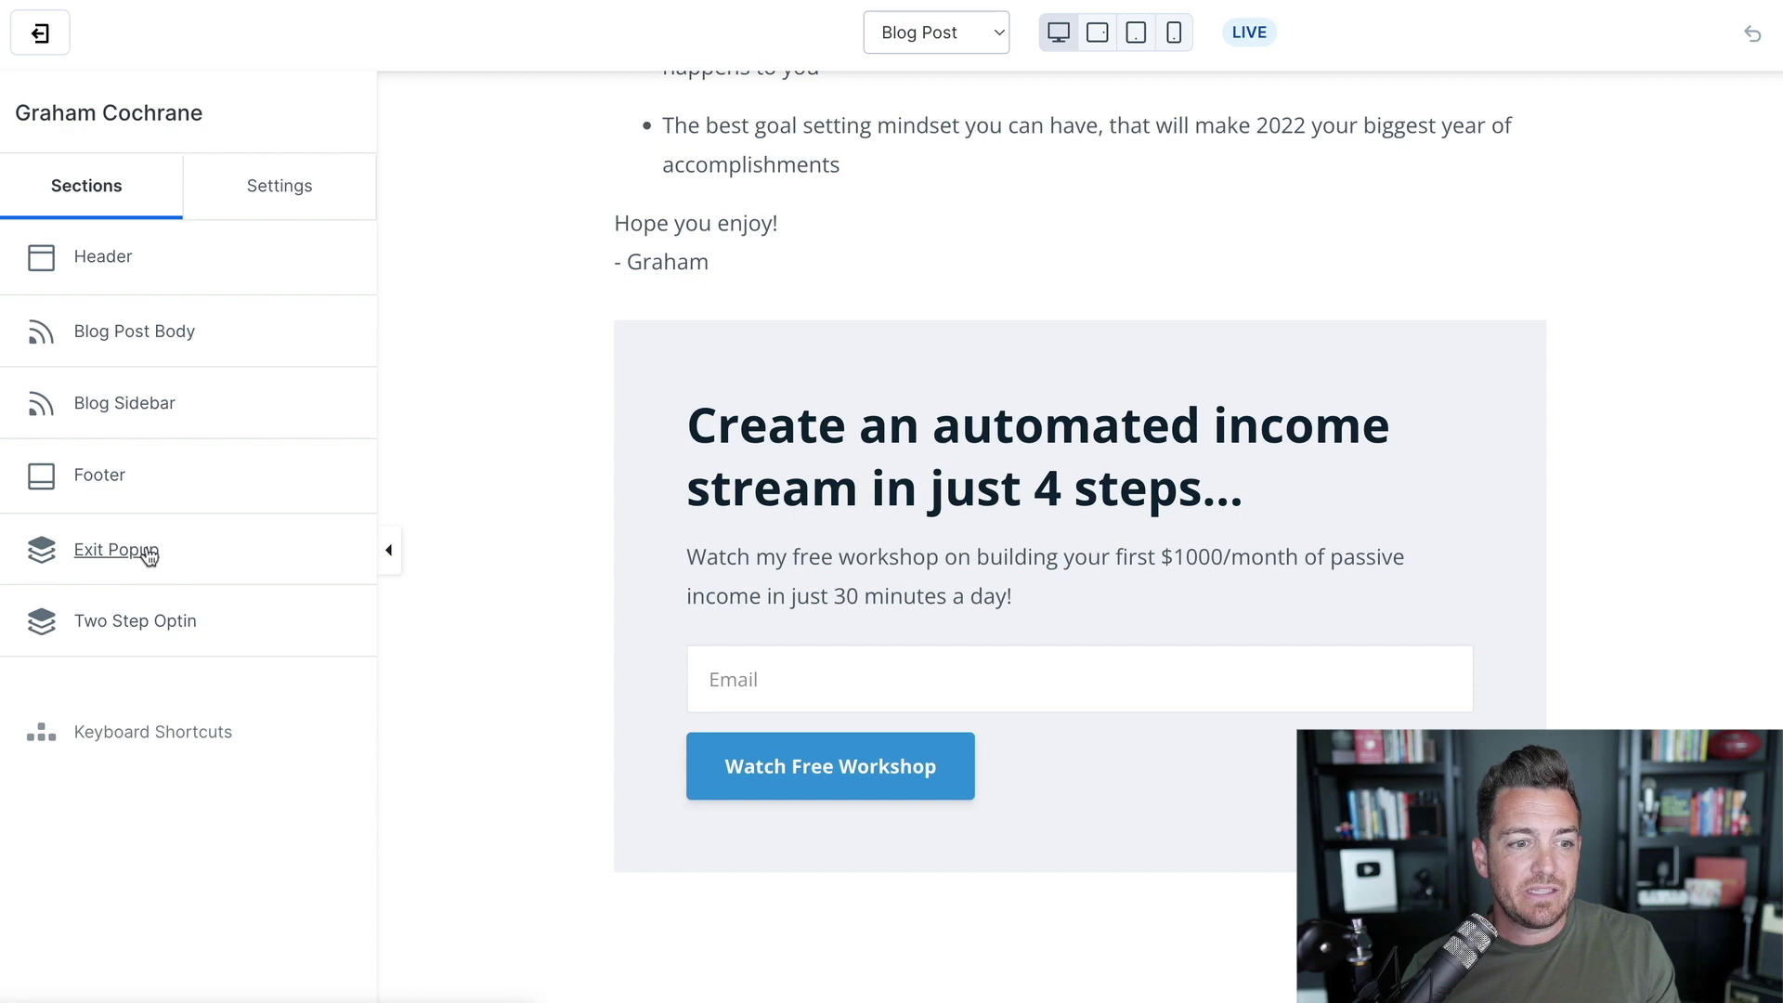
- Examine the heading, form and button settings of the Opt In block in the Blog Post Body, and return to the sections
{"action": "left_click", "coordinate": [176, 332]}
{"action": "left_click", "coordinate": [100, 469]}
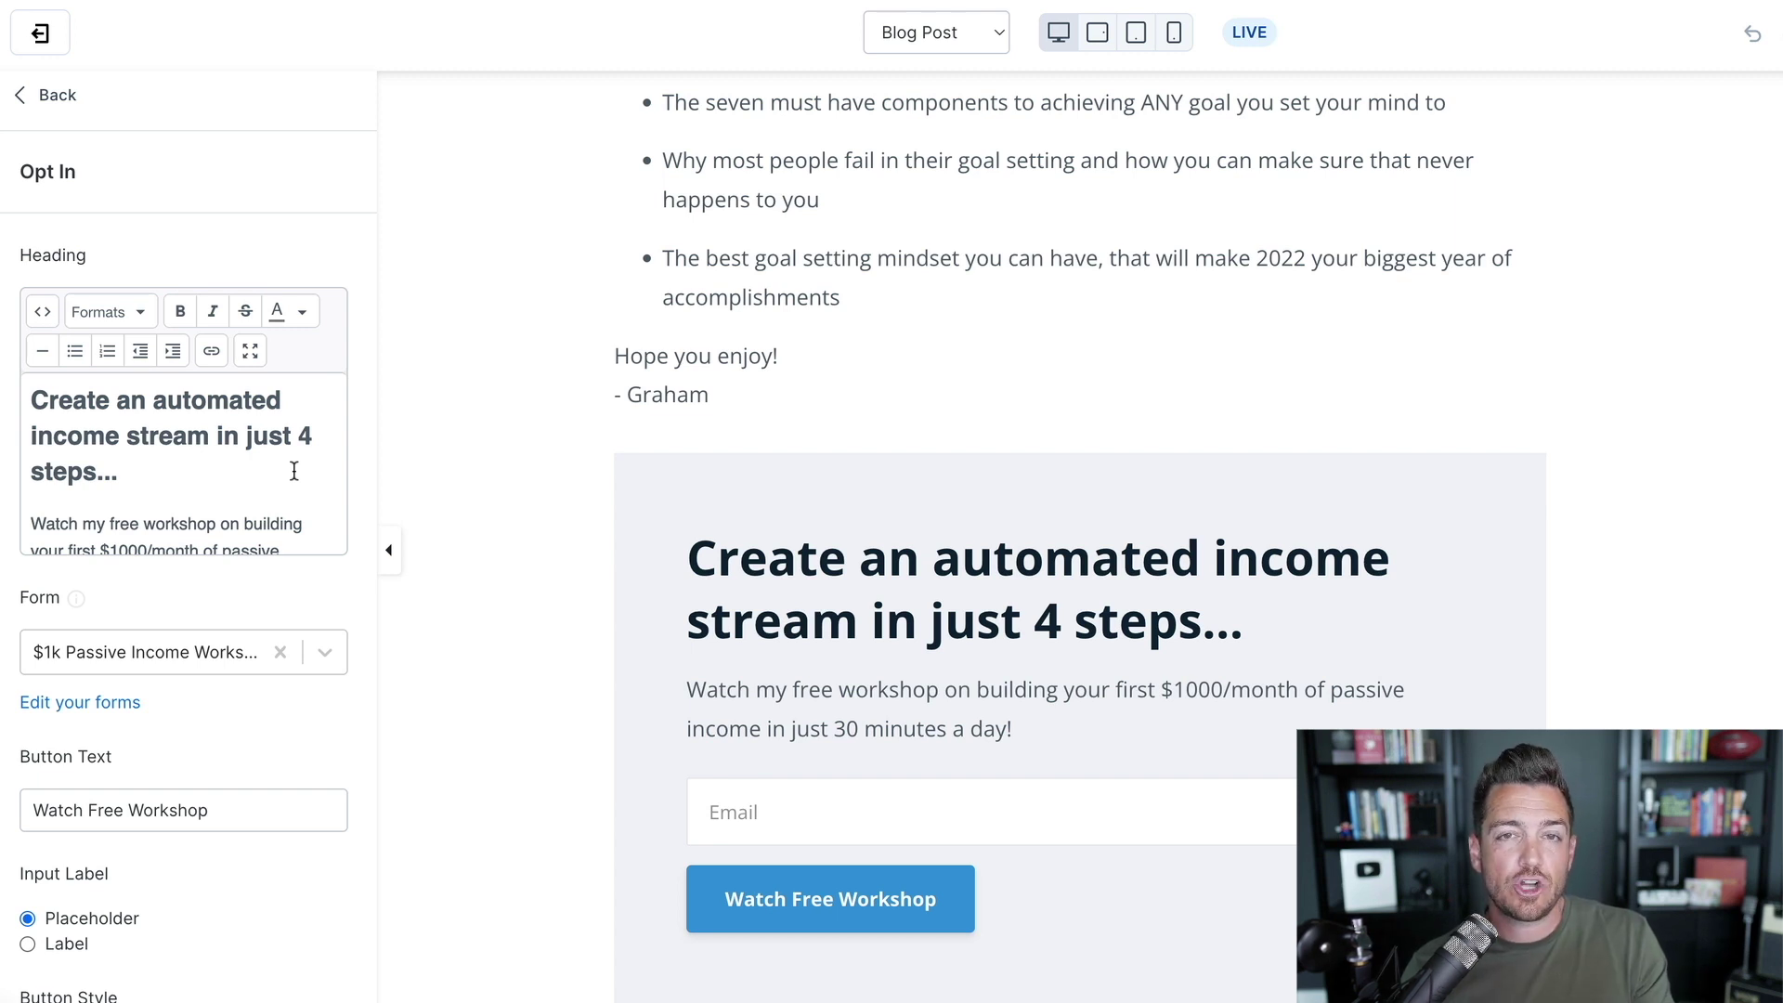
{"action": "left_click", "coordinate": [54, 102]}
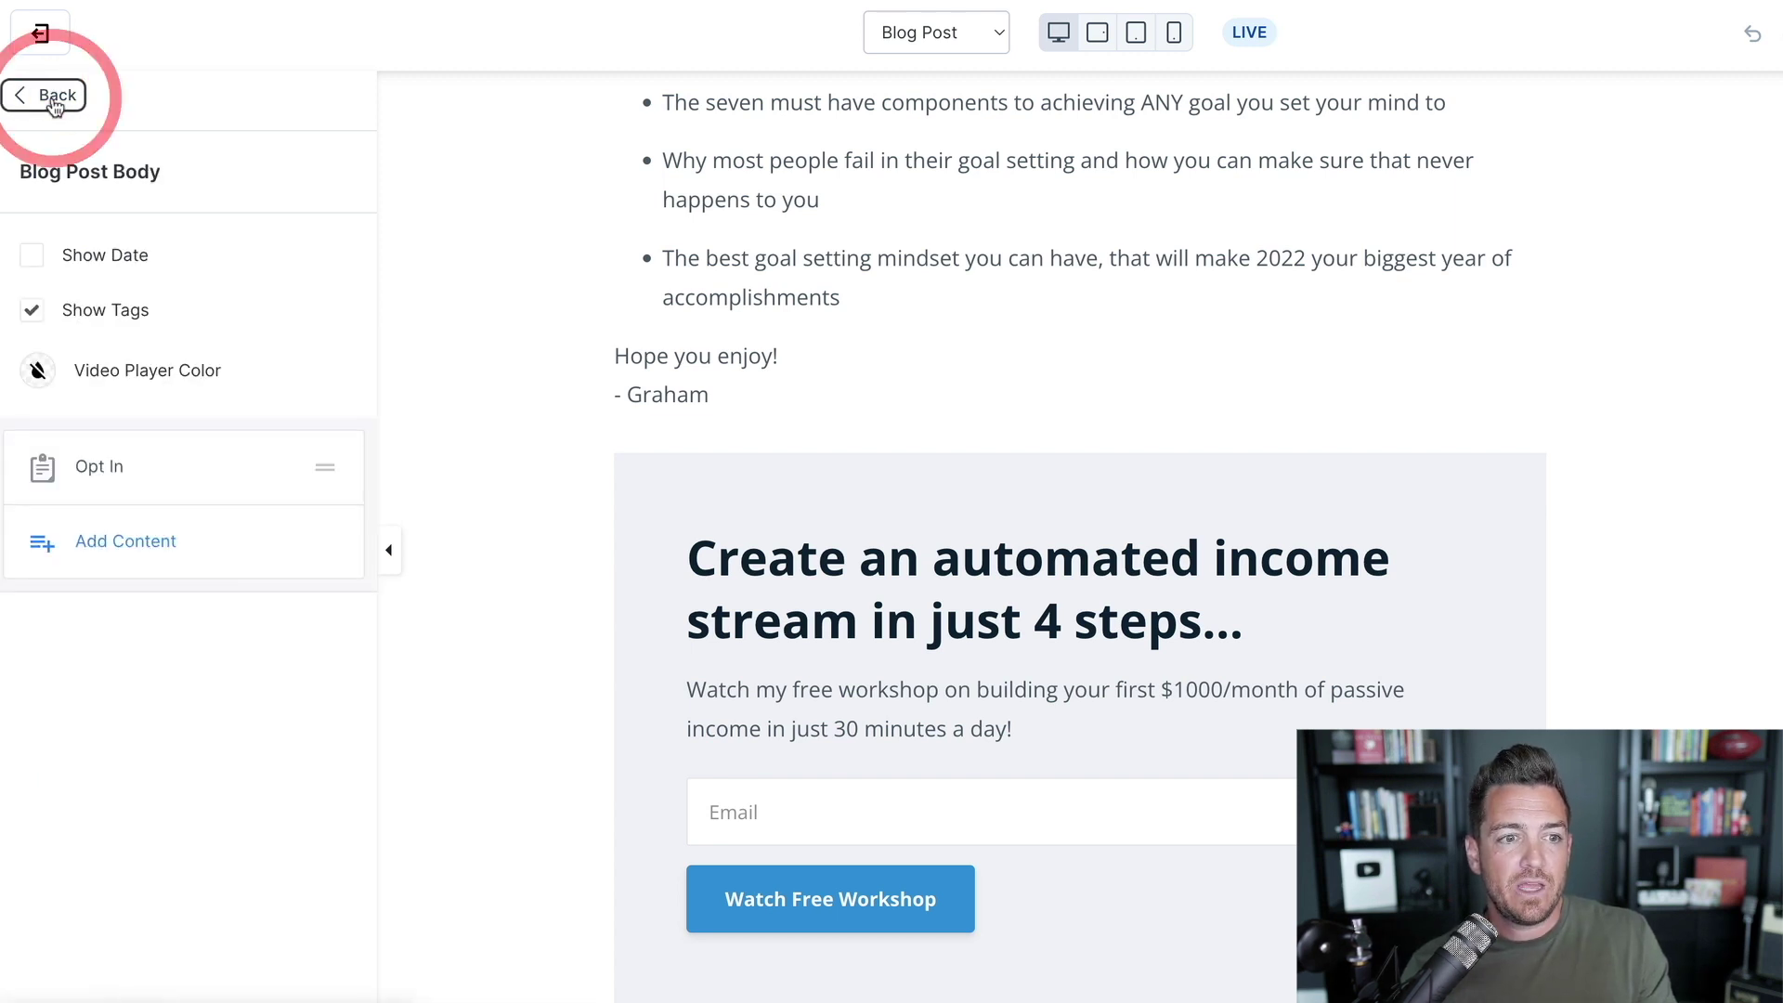
{"action": "left_click", "coordinate": [54, 96]}
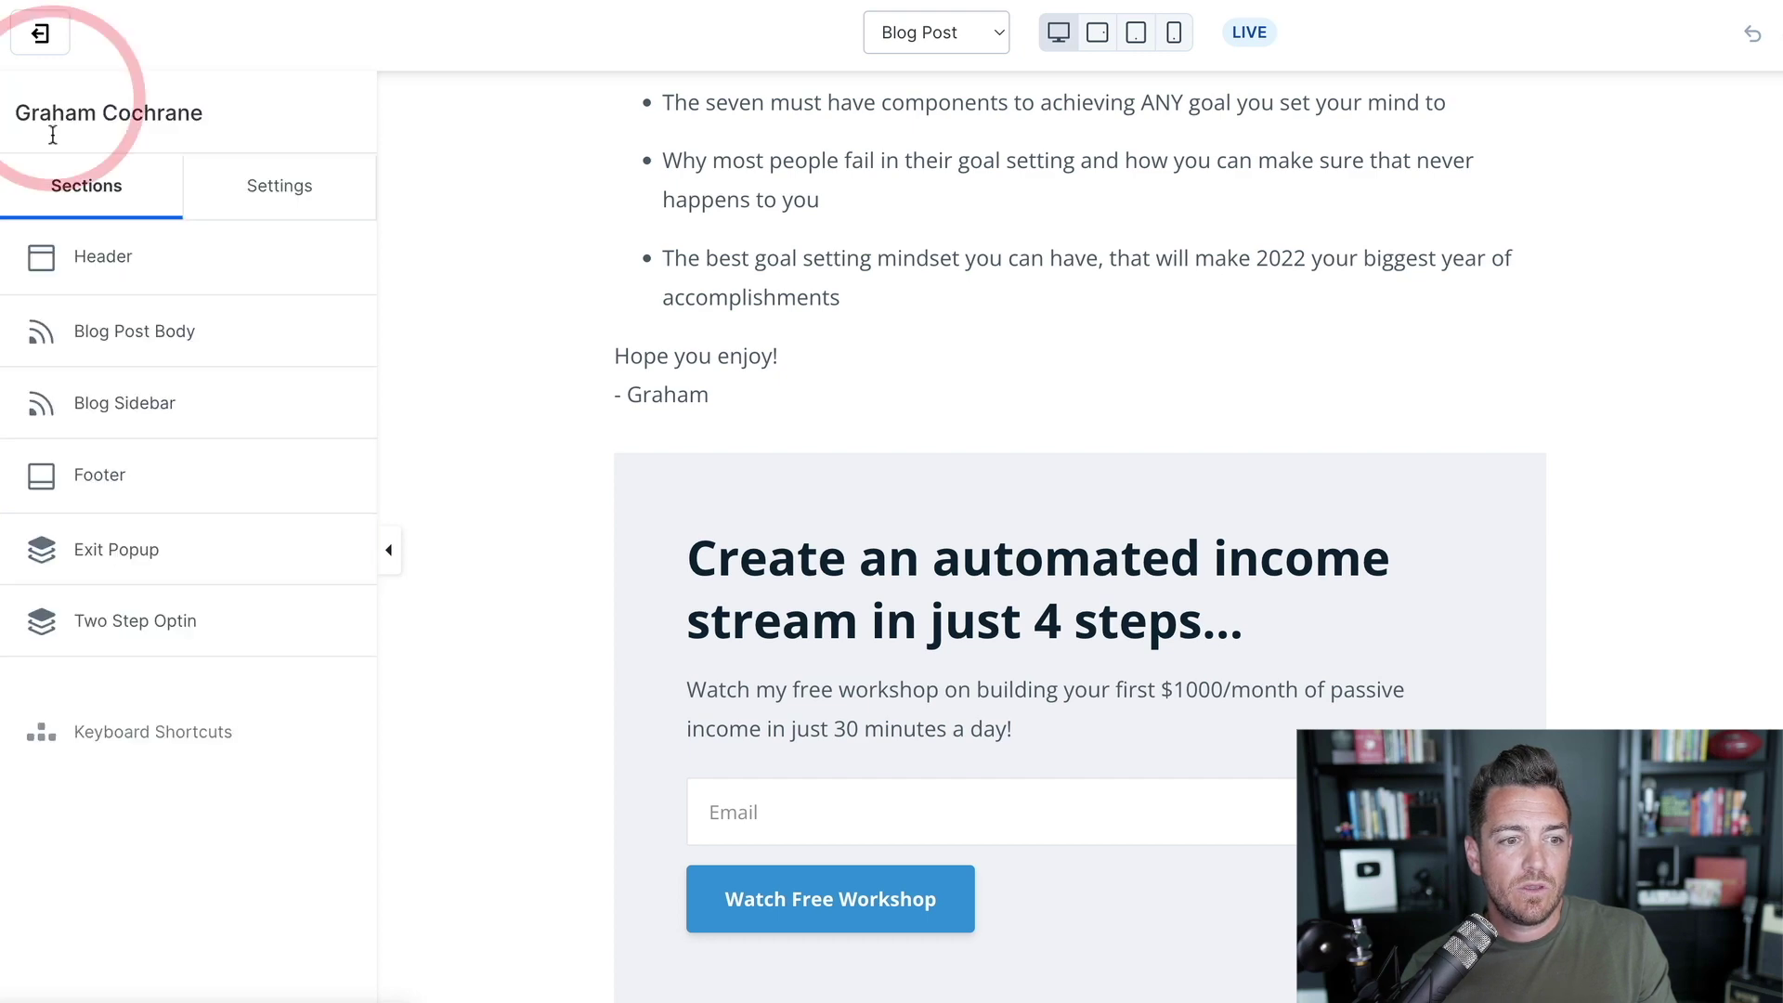
- Check which content types can be added to the Blog Post Body, and return to the section list
{"action": "left_click", "coordinate": [131, 332]}
{"action": "left_click", "coordinate": [96, 541]}
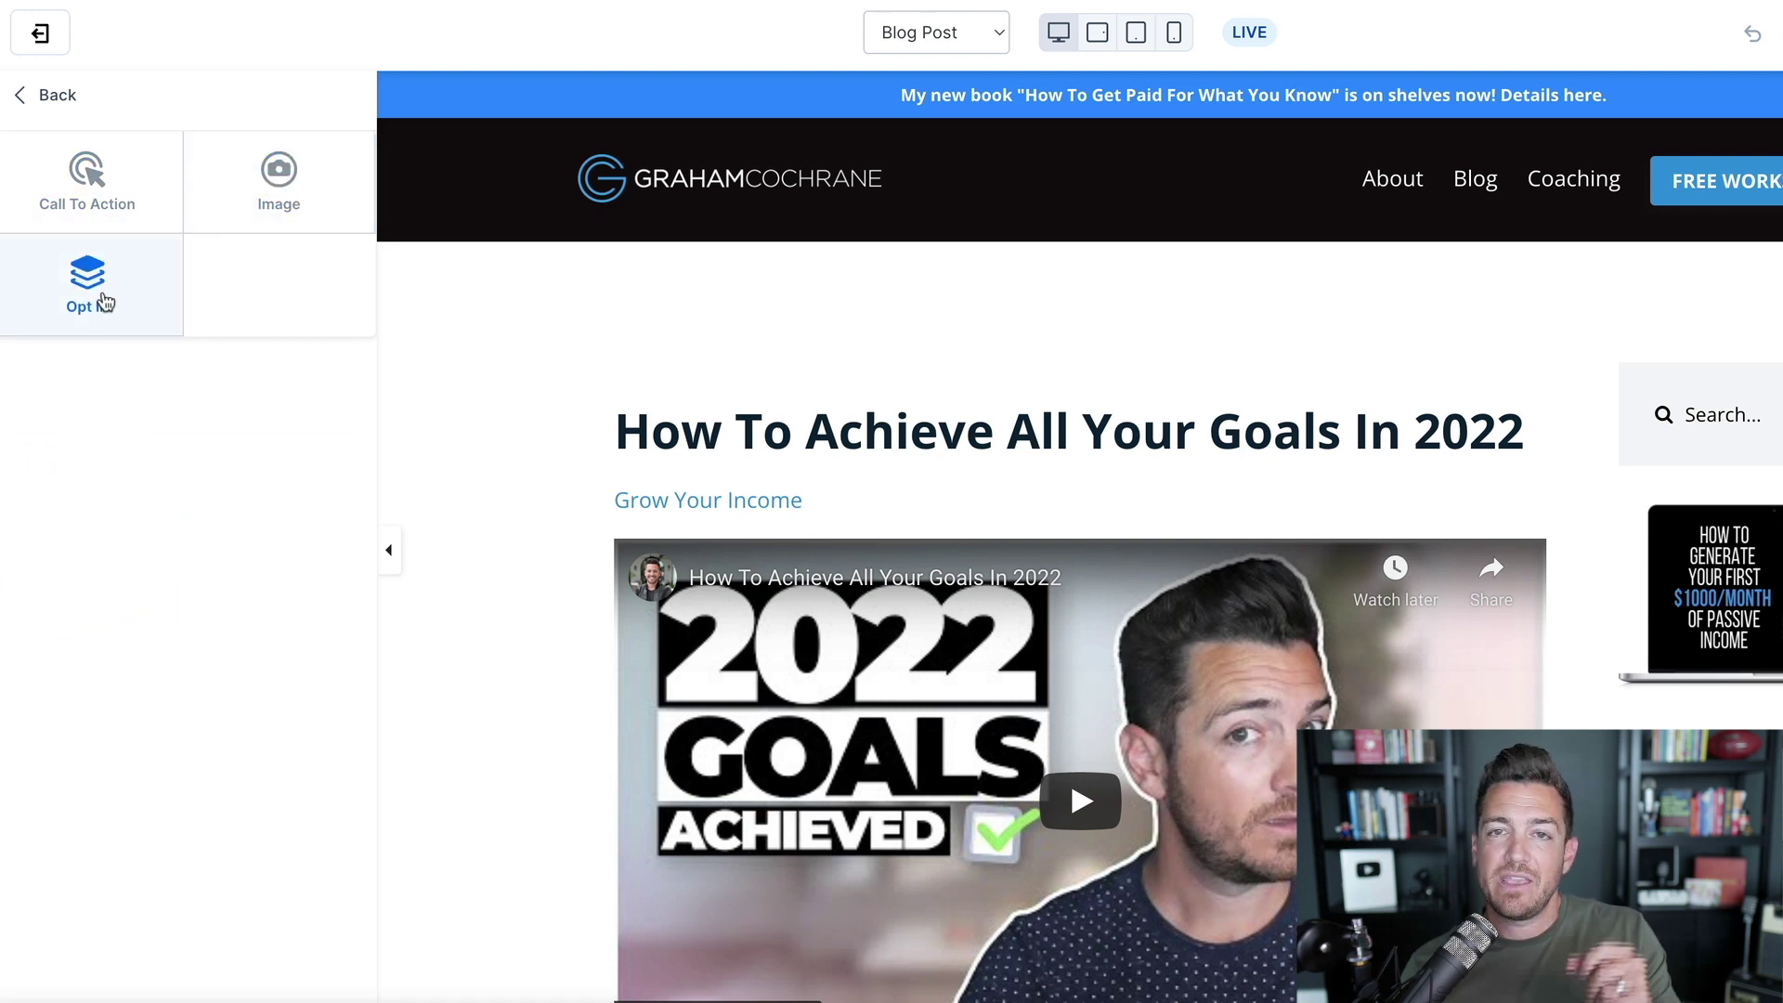
{"action": "left_click", "coordinate": [54, 93]}
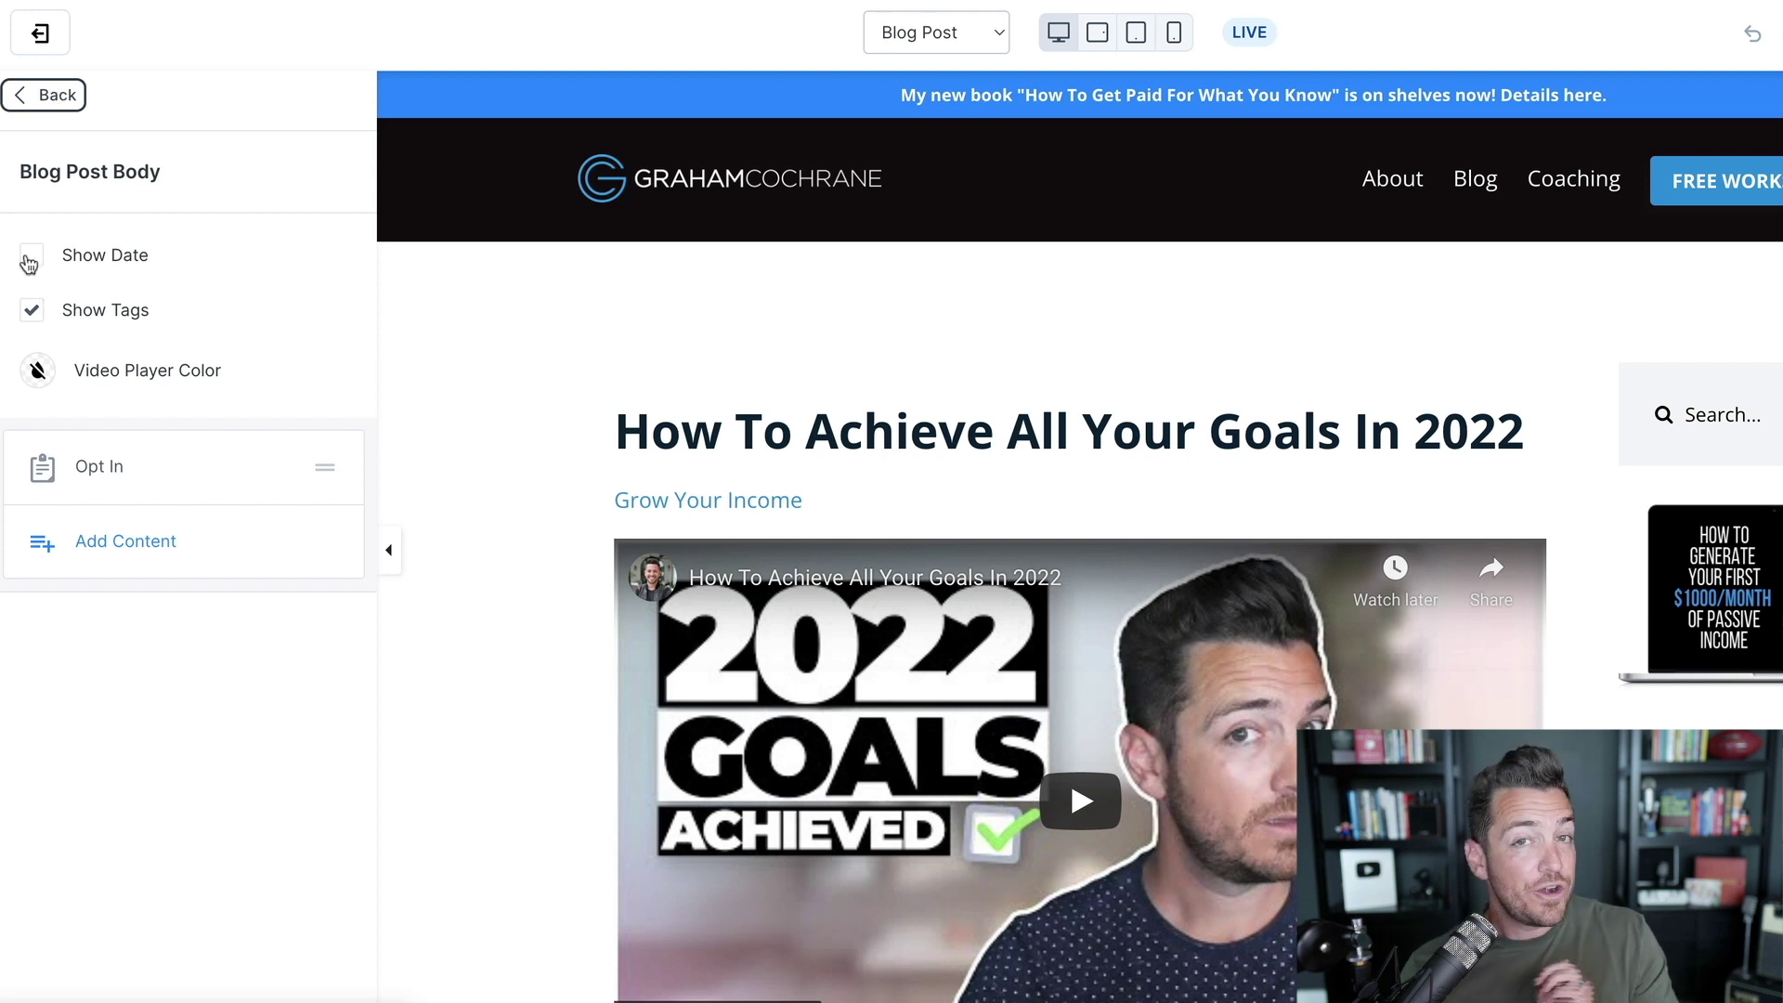
{"action": "left_click", "coordinate": [56, 96]}
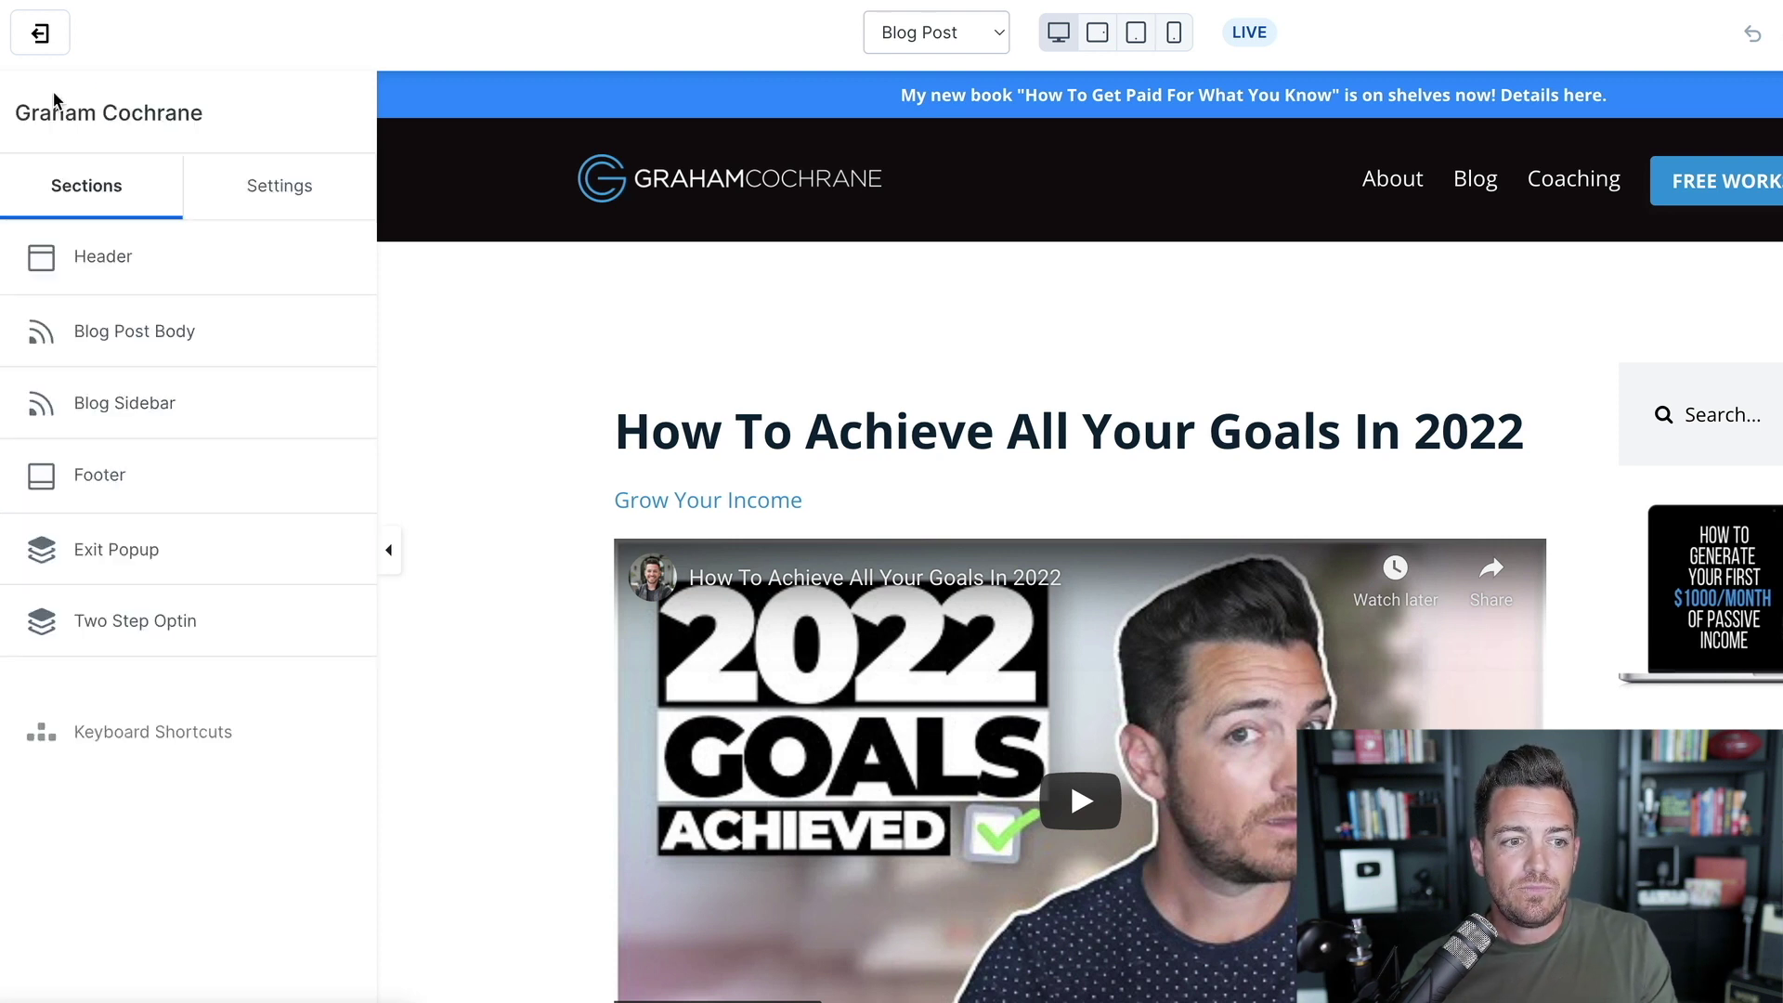